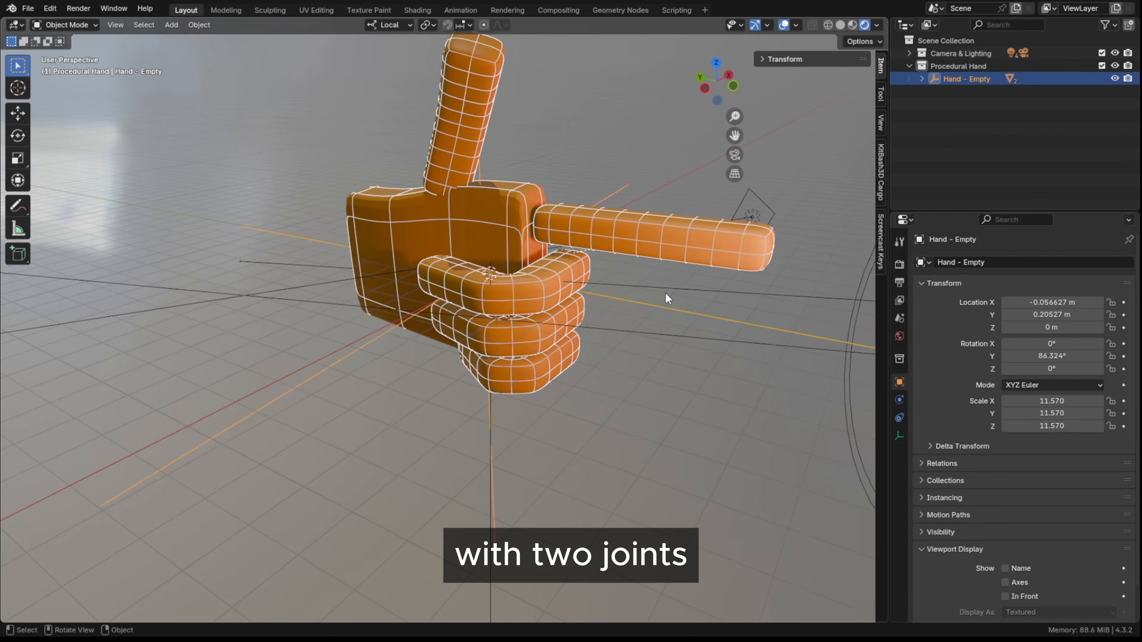
Move the Hand - Empty object along its local Y axis
{"action": "key", "text": "g"}
{"action": "key", "text": "y"}
{"action": "left_click", "coordinate": [654, 302]}
{"action": "scroll", "coordinate": [654, 302], "scroll_direction": "down", "scroll_amount": 1}
{"action": "key", "text": "g"}
{"action": "key", "text": "y"}
{"action": "key", "text": "Escape"}
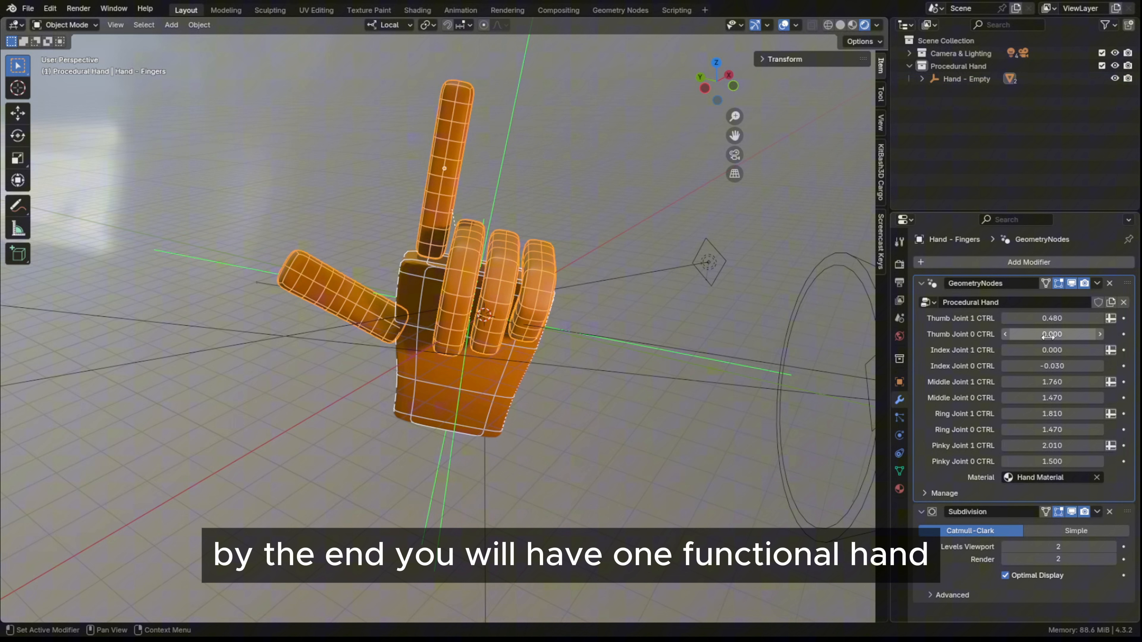
Adjust the finger joint controls of the hand's modifier to straighten the middle finger and fold in the thumb
{"action": "left_click_drag", "start_coordinate": [1052, 381], "coordinate": [1048, 414]}
{"action": "left_click_drag", "start_coordinate": [1034, 446], "coordinate": [962, 461]}
{"action": "left_click_drag", "start_coordinate": [1016, 319], "coordinate": [1068, 334]}
{"action": "left_click_drag", "start_coordinate": [1034, 414], "coordinate": [1097, 461]}
Select the Hand - Empty and rotate the whole hand
{"action": "left_click", "coordinate": [757, 369]}
{"action": "key", "text": "r"}
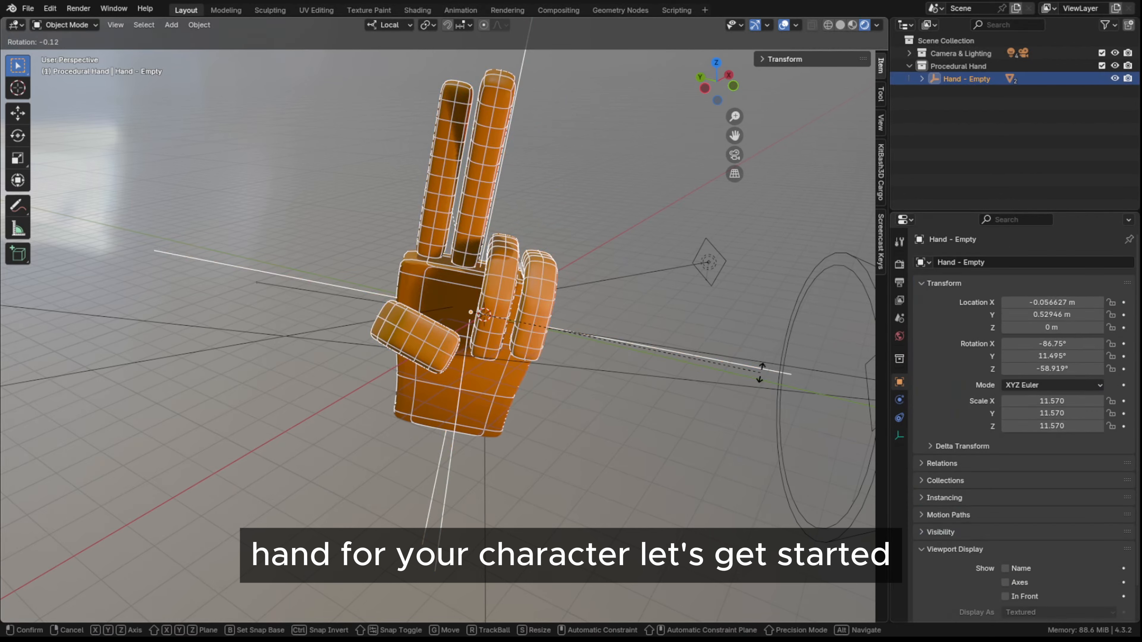
{"action": "left_click", "coordinate": [701, 306]}
{"action": "key", "text": "r"}
{"action": "key", "text": "y"}
{"action": "key", "text": "Escape"}
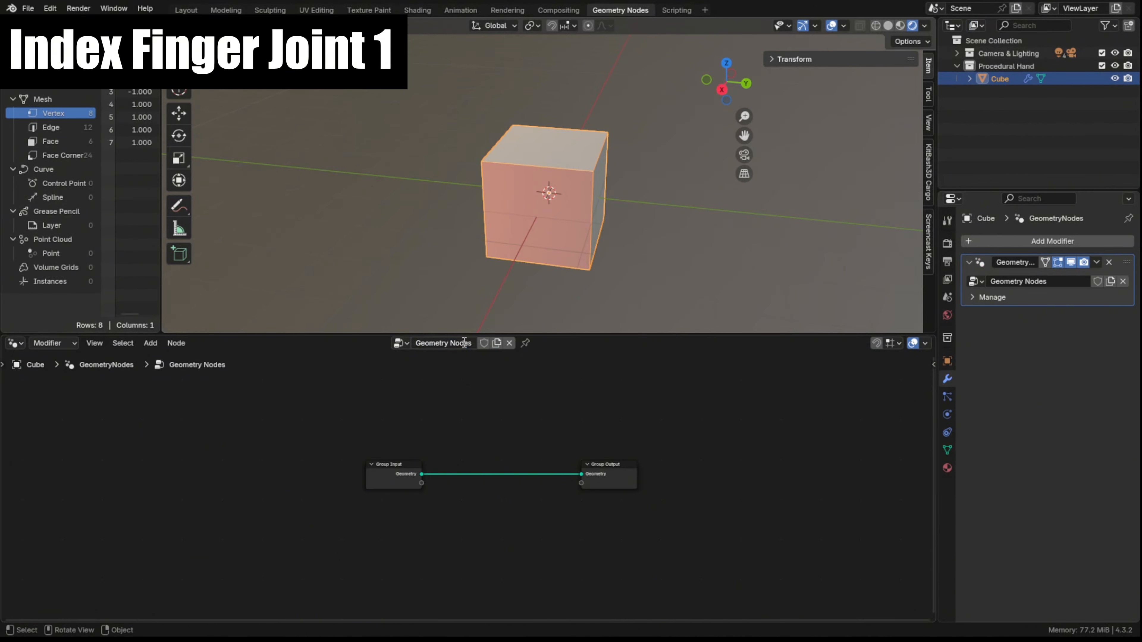
Rename the cube's geometry node tree to Procedural Hand
{"action": "left_click", "coordinate": [464, 343]}
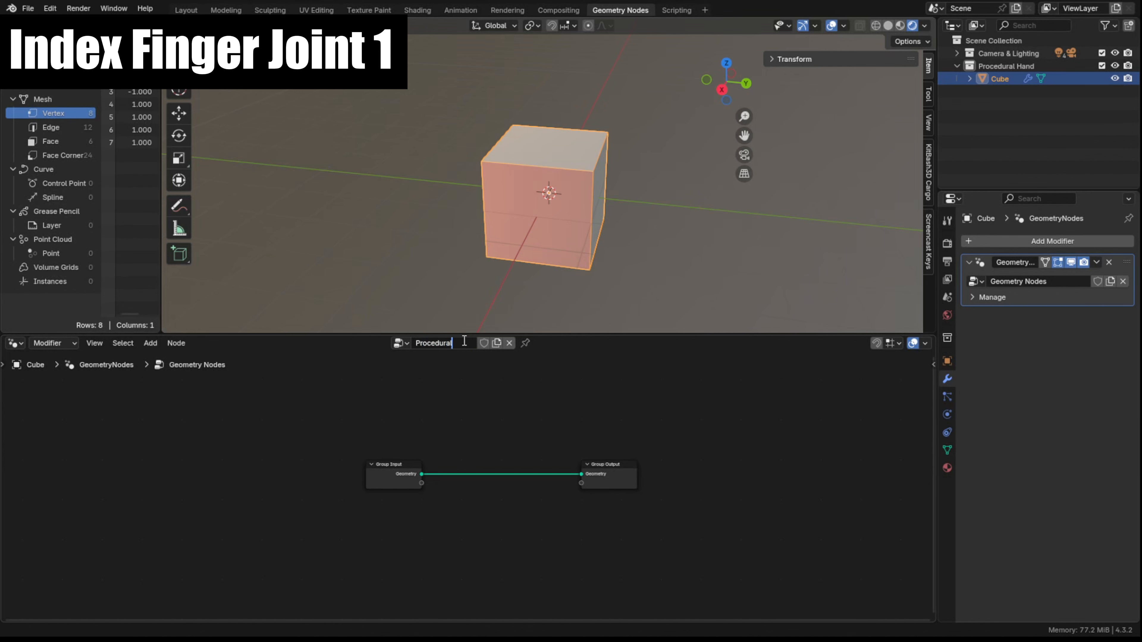
{"action": "type", "text": "Procedural Hand"}
{"action": "key", "text": "Return"}
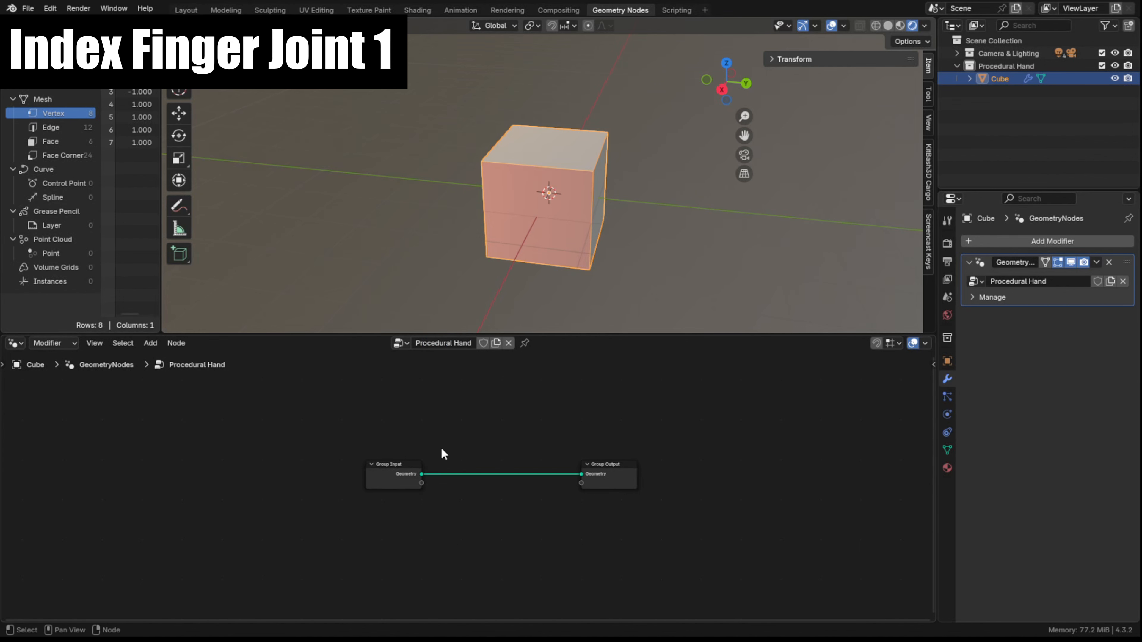
Replace the Group Input node with a Cube node whose Mesh feeds the Group Output, and save the file
{"action": "scroll", "coordinate": [429, 472], "scroll_direction": "up", "scroll_amount": 2}
{"action": "left_click", "coordinate": [349, 467]}
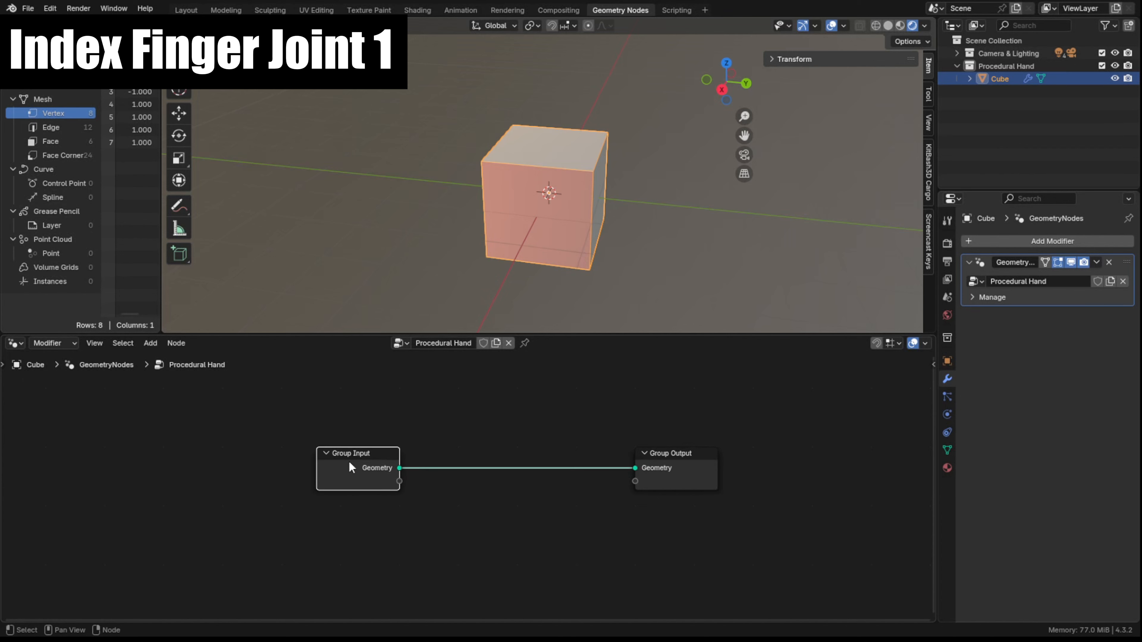
{"action": "key", "text": "x"}
{"action": "key", "text": "shift+a"}
{"action": "type", "text": "Cu"}
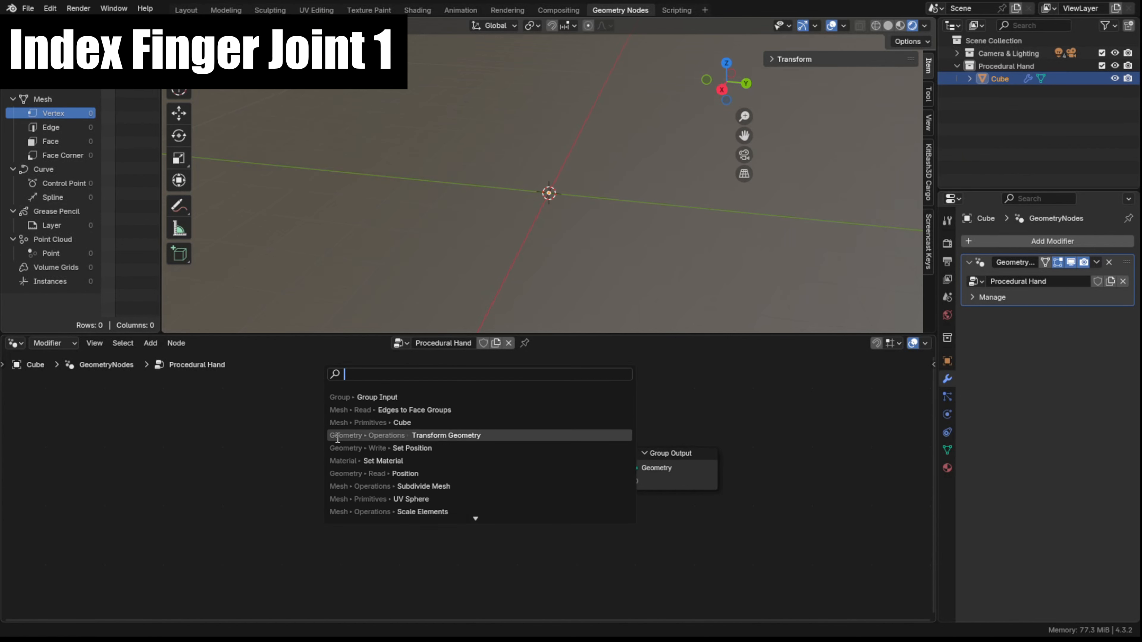
{"action": "type", "text": "be"}
{"action": "key", "text": "Return"}
{"action": "left_click", "coordinate": [396, 460]}
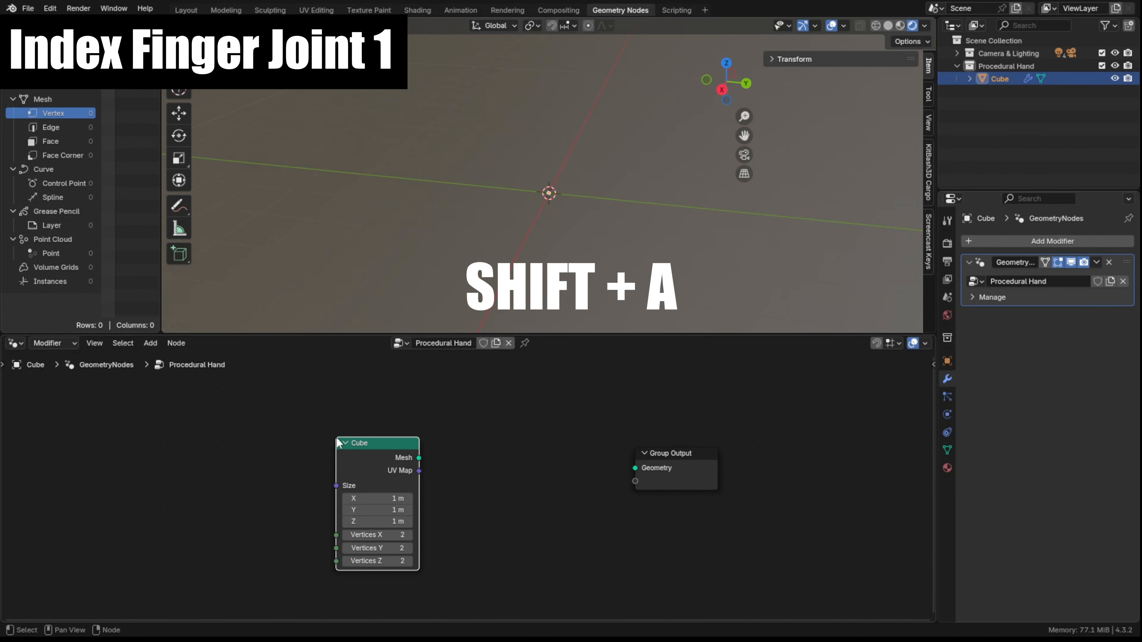
{"action": "left_click_drag", "start_coordinate": [420, 458], "coordinate": [644, 465]}
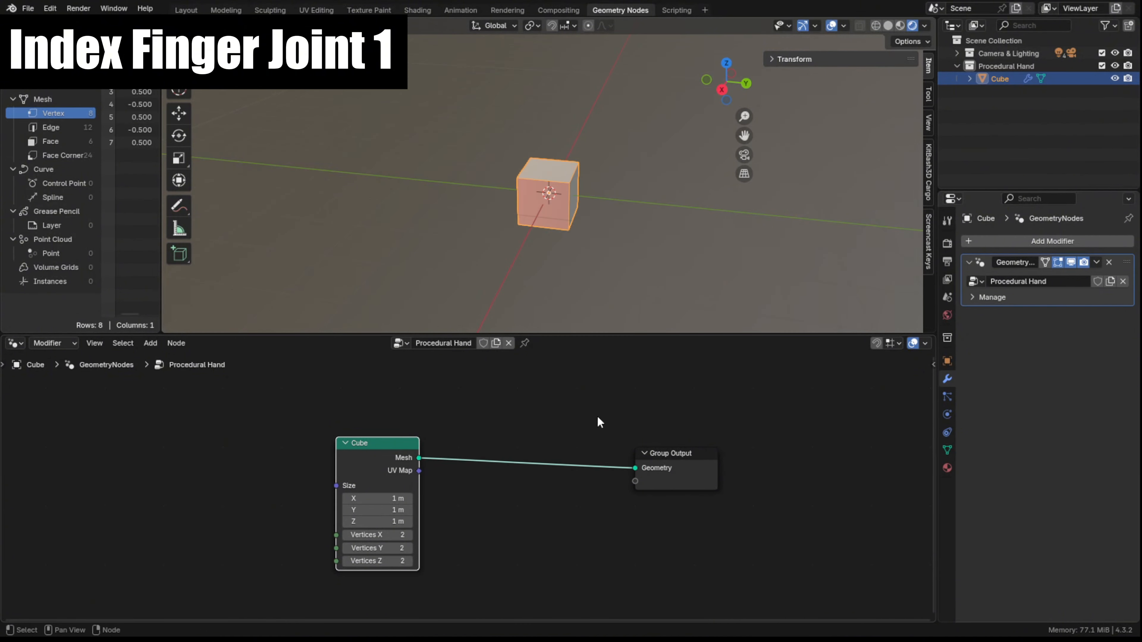
{"action": "key", "text": "ctrl+s"}
Set the Cube node's Y size to 6 m and its Vertices Y to 6
{"action": "left_click_drag", "start_coordinate": [377, 510], "coordinate": [427, 510]}
{"action": "key", "text": "Return"}
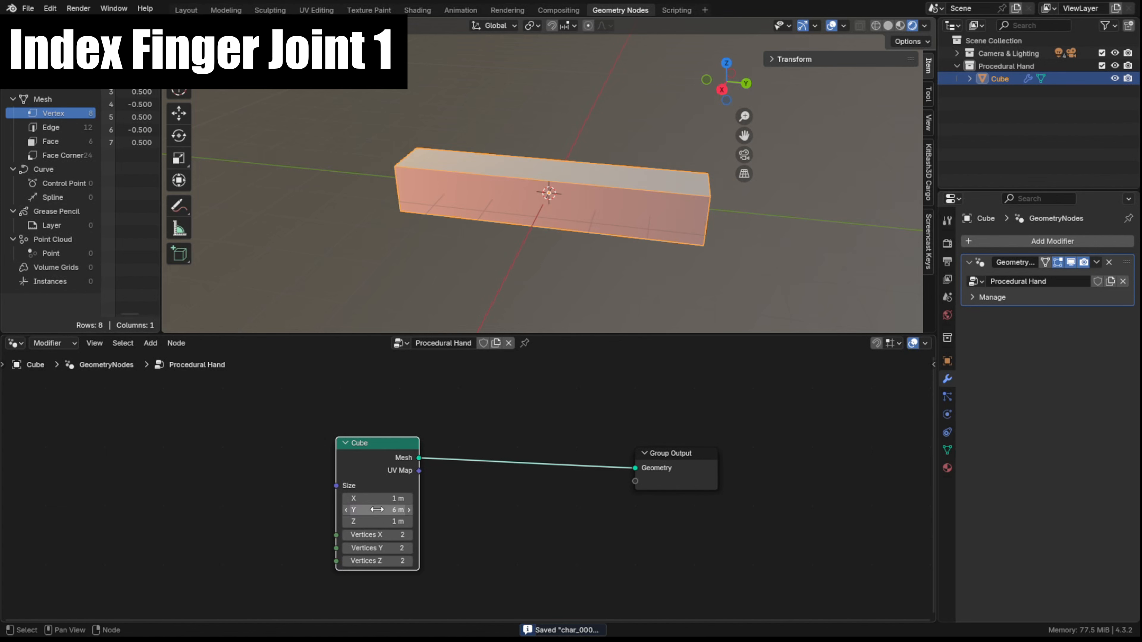
{"action": "double_click", "coordinate": [386, 548]}
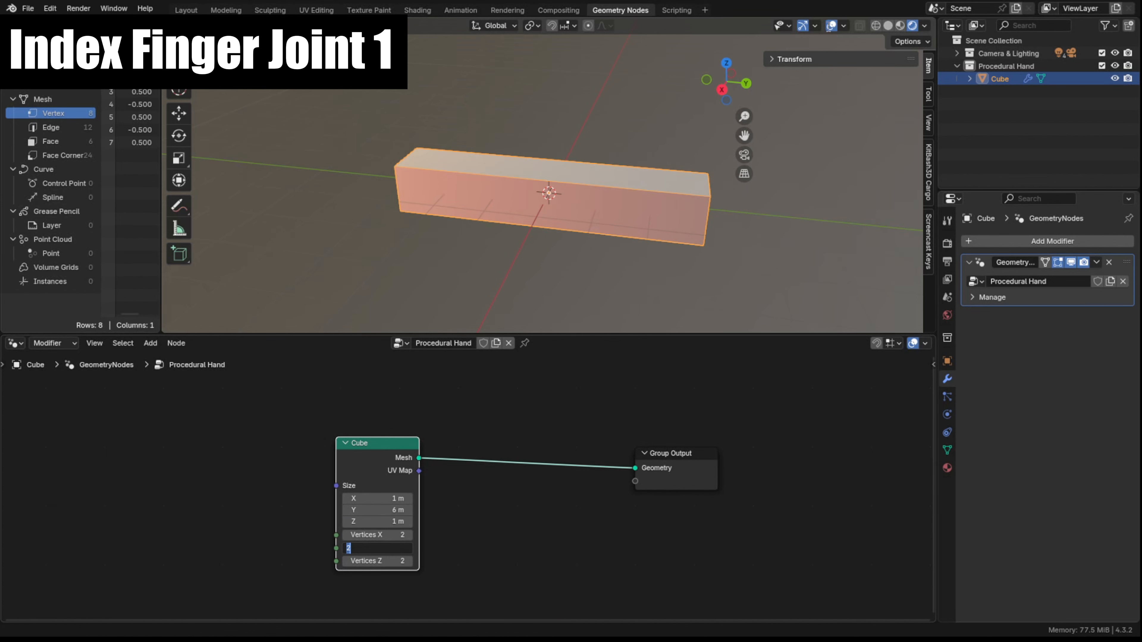
{"action": "left_click", "coordinate": [843, 25]}
{"action": "left_click", "coordinate": [843, 26]}
{"action": "double_click", "coordinate": [390, 547]}
{"action": "type", "text": "6"}
{"action": "key", "text": "Return"}
Insert a Subdivide Mesh node between the Cube and Group Output nodes and set its level to 2
{"action": "scroll", "coordinate": [485, 522], "scroll_direction": "down", "scroll_amount": 1}
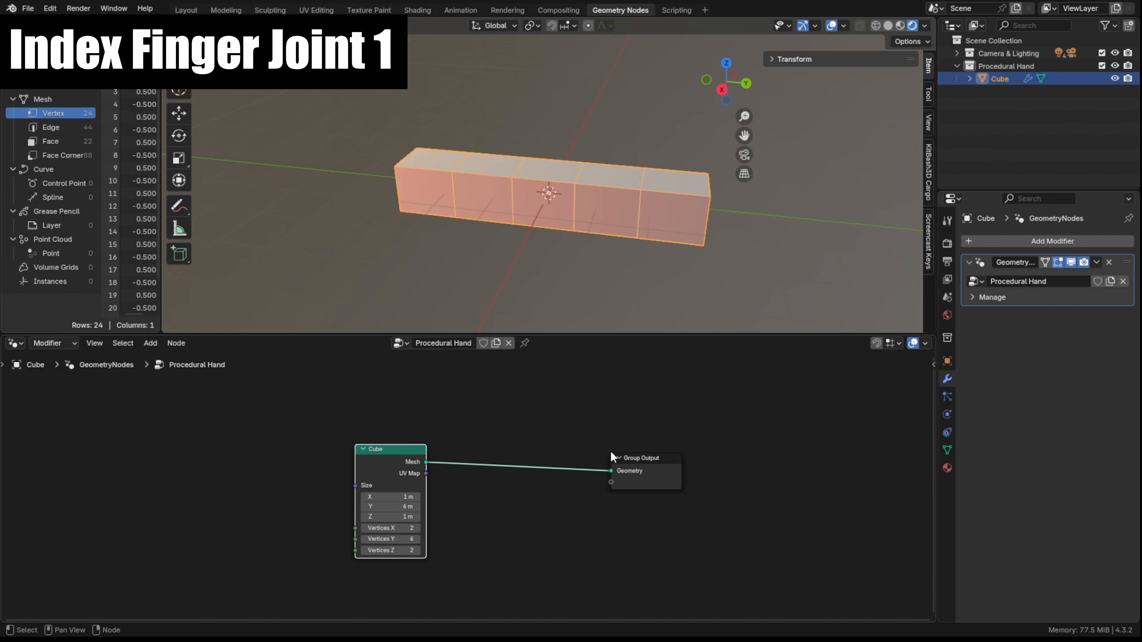
{"action": "left_click_drag", "start_coordinate": [617, 462], "coordinate": [778, 468]}
{"action": "key", "text": "shift+a"}
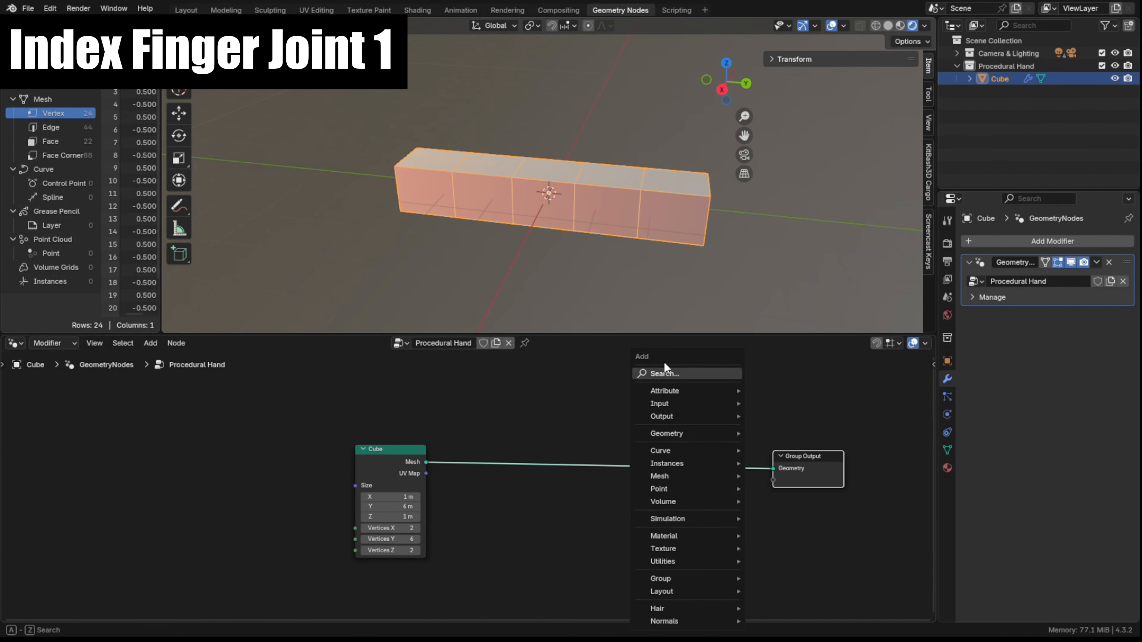
{"action": "type", "text": "su"}
{"action": "key", "text": "Return"}
{"action": "left_click", "coordinate": [672, 440]}
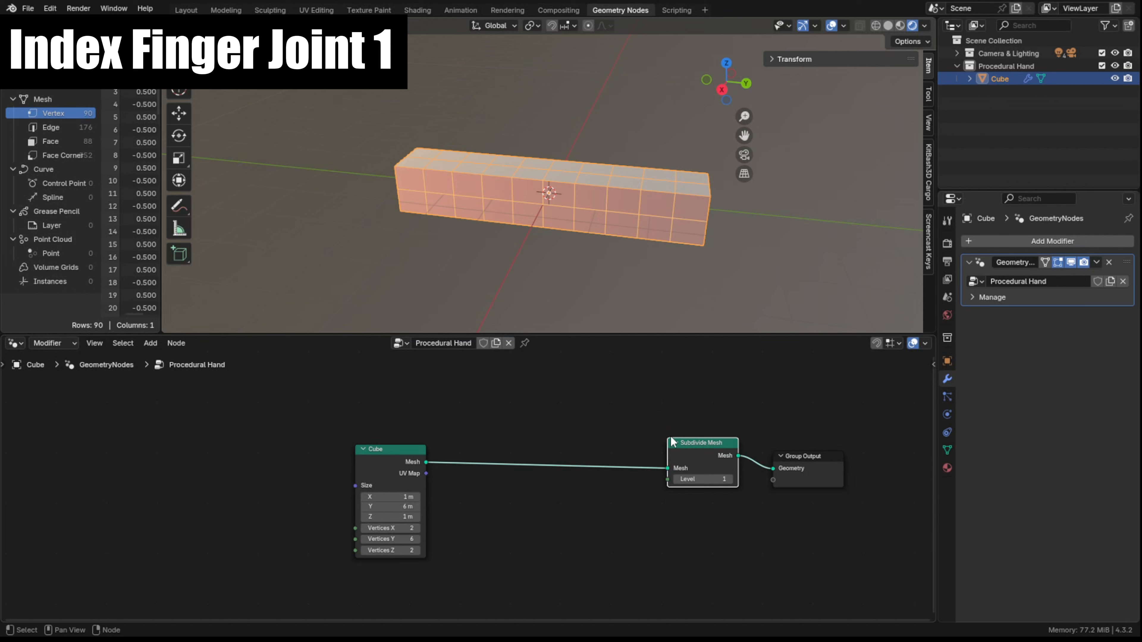
{"action": "left_click", "coordinate": [732, 480]}
Spread the nodes apart to leave a wide gap between the Cube node and the Subdivide Mesh and Group Output pair
{"action": "left_click_drag", "start_coordinate": [834, 524], "coordinate": [685, 442]}
{"action": "scroll", "coordinate": [673, 463], "scroll_direction": "down", "scroll_amount": 1}
{"action": "key", "text": "g"}
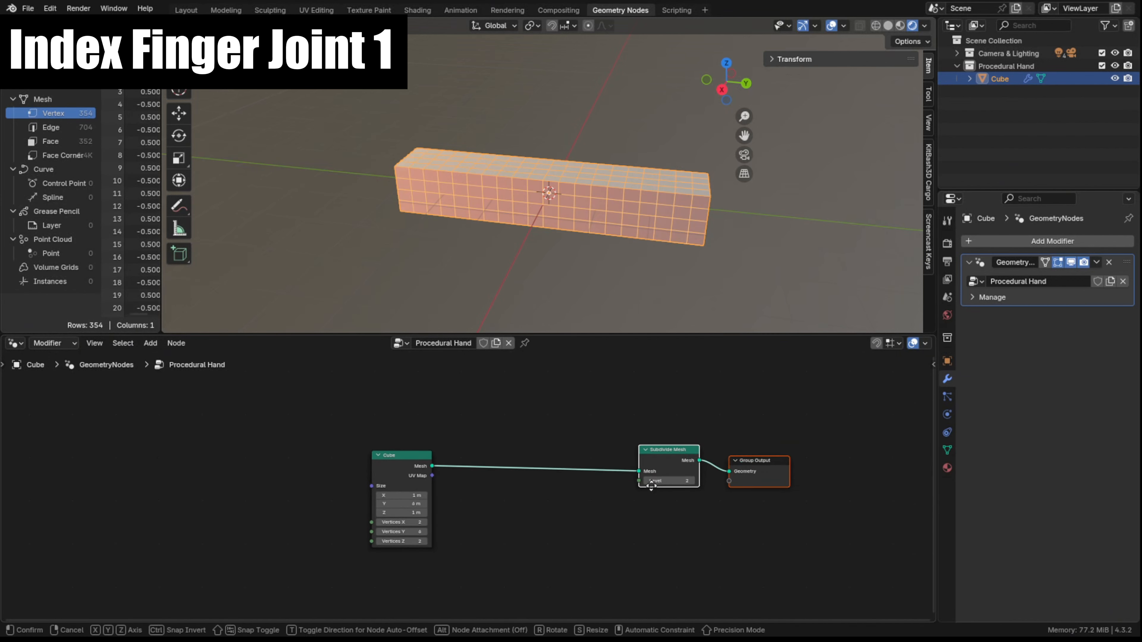
{"action": "key", "text": "x"}
{"action": "left_click", "coordinate": [768, 490]}
{"action": "scroll", "coordinate": [426, 471], "scroll_direction": "down", "scroll_amount": 1}
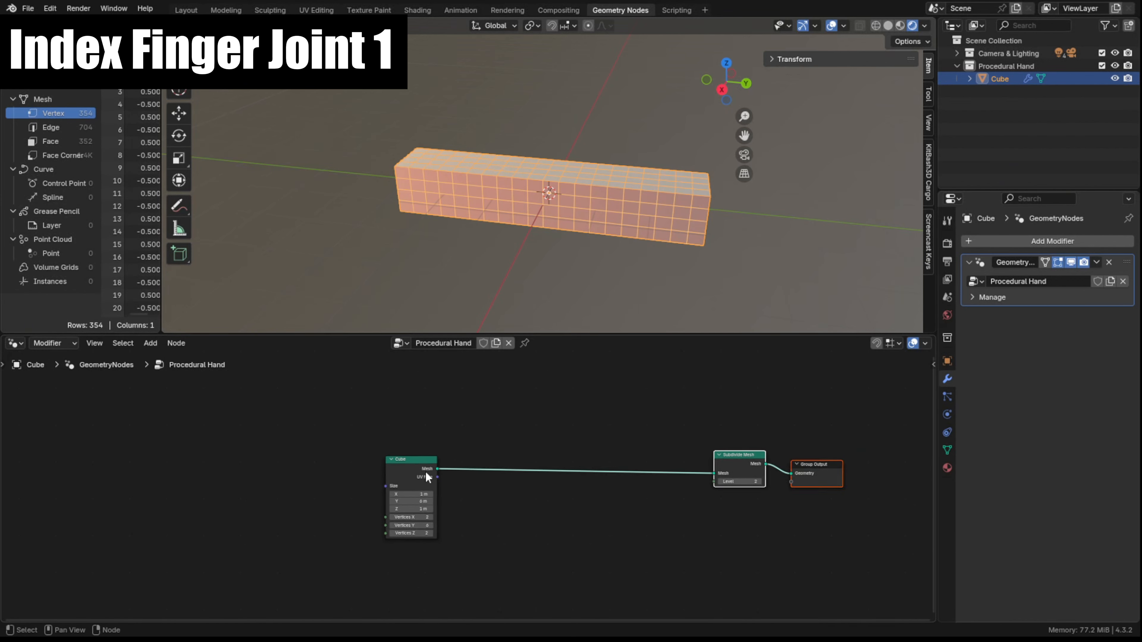
{"action": "left_click_drag", "start_coordinate": [432, 490], "coordinate": [262, 490]}
{"action": "left_click", "coordinate": [407, 560]}
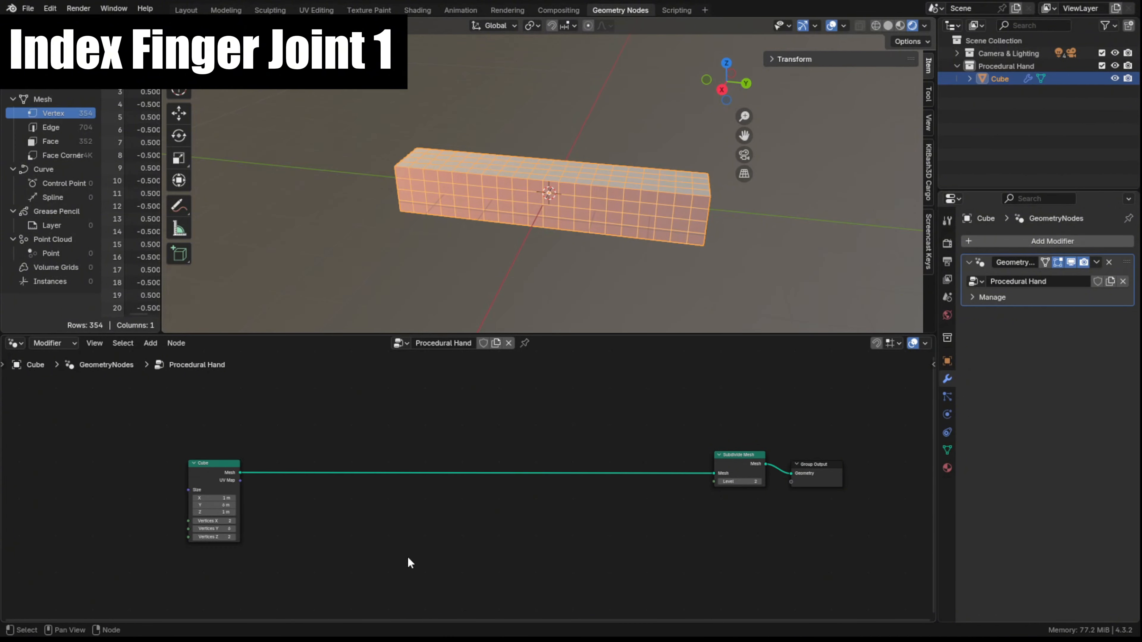
Add a Position node below the link beside the Cube node
{"action": "key", "text": "shift+a"}
{"action": "left_click", "coordinate": [360, 370]}
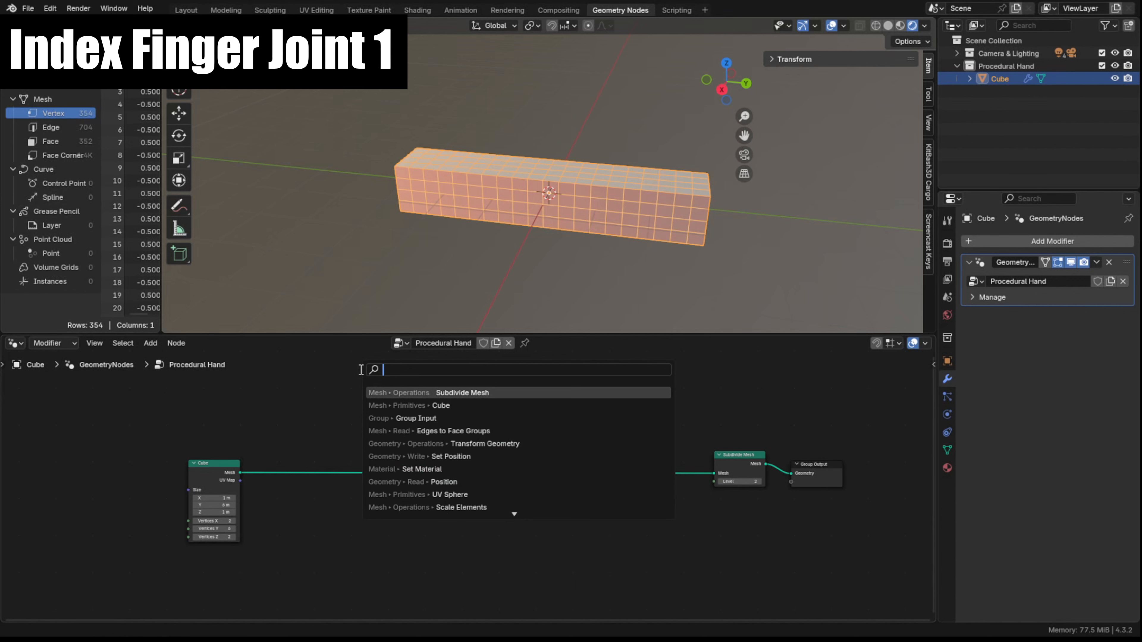
{"action": "type", "text": "Pos"}
{"action": "key", "text": "Return"}
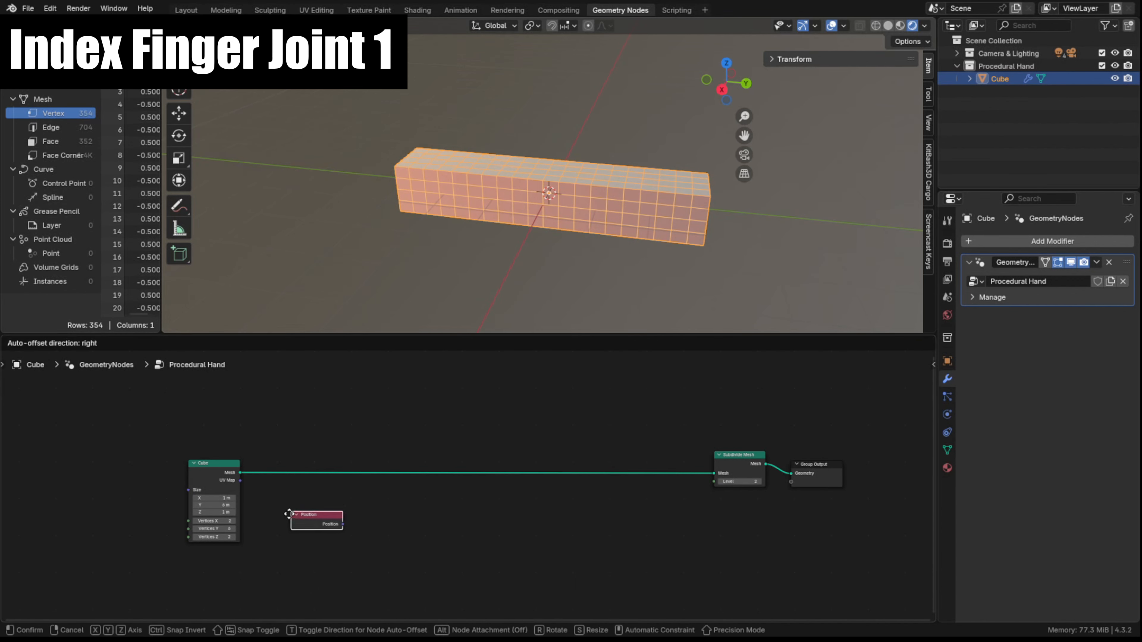
{"action": "left_click", "coordinate": [274, 541]}
Add a Separate XYZ node fed by the Position node's output
{"action": "scroll", "coordinate": [328, 537], "scroll_direction": "up", "scroll_amount": 2}
{"action": "middle_click_drag", "start_coordinate": [330, 530], "coordinate": [417, 484]}
{"action": "scroll", "coordinate": [400, 509], "scroll_direction": "up", "scroll_amount": 1}
{"action": "left_click_drag", "start_coordinate": [403, 523], "coordinate": [402, 522]}
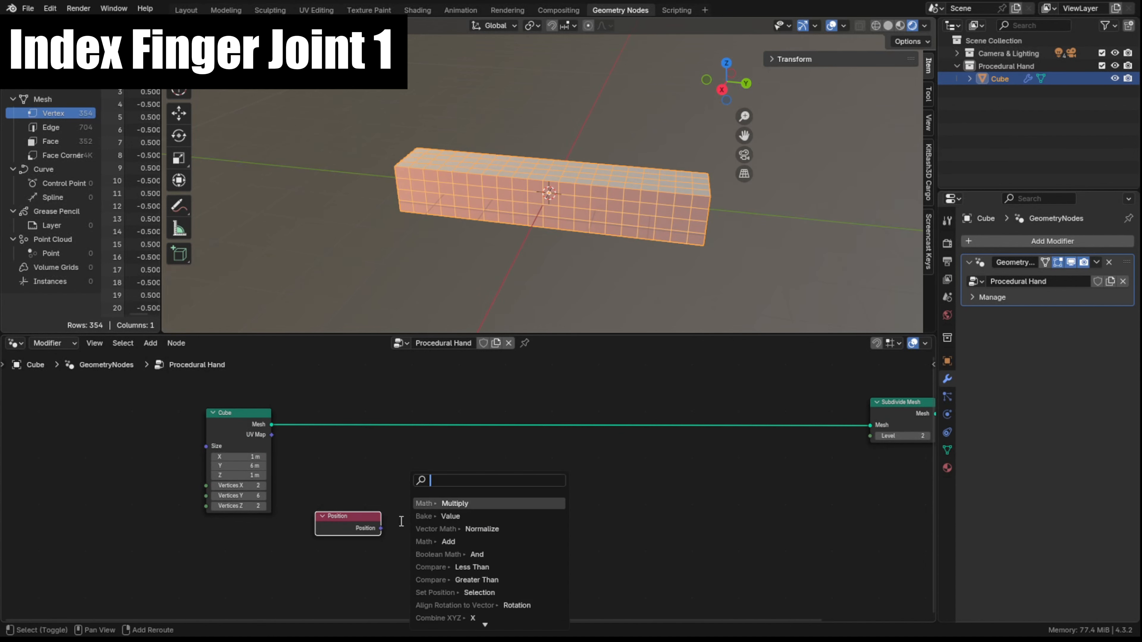
{"action": "type", "text": "Sepera"}
{"action": "key", "text": "Return"}
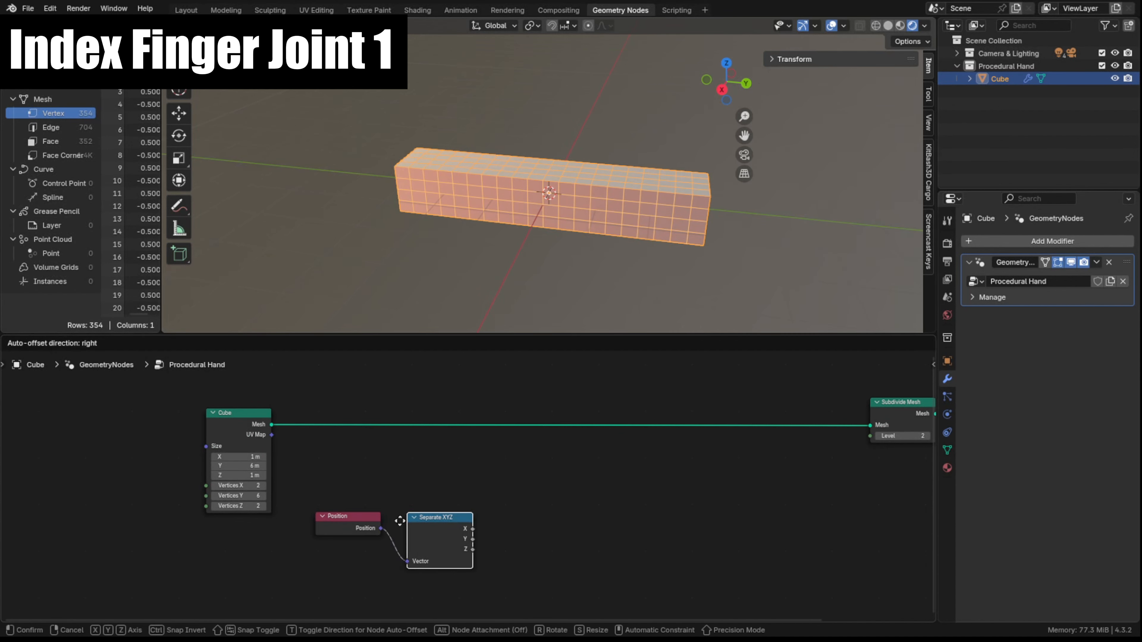
{"action": "left_click", "coordinate": [388, 491]}
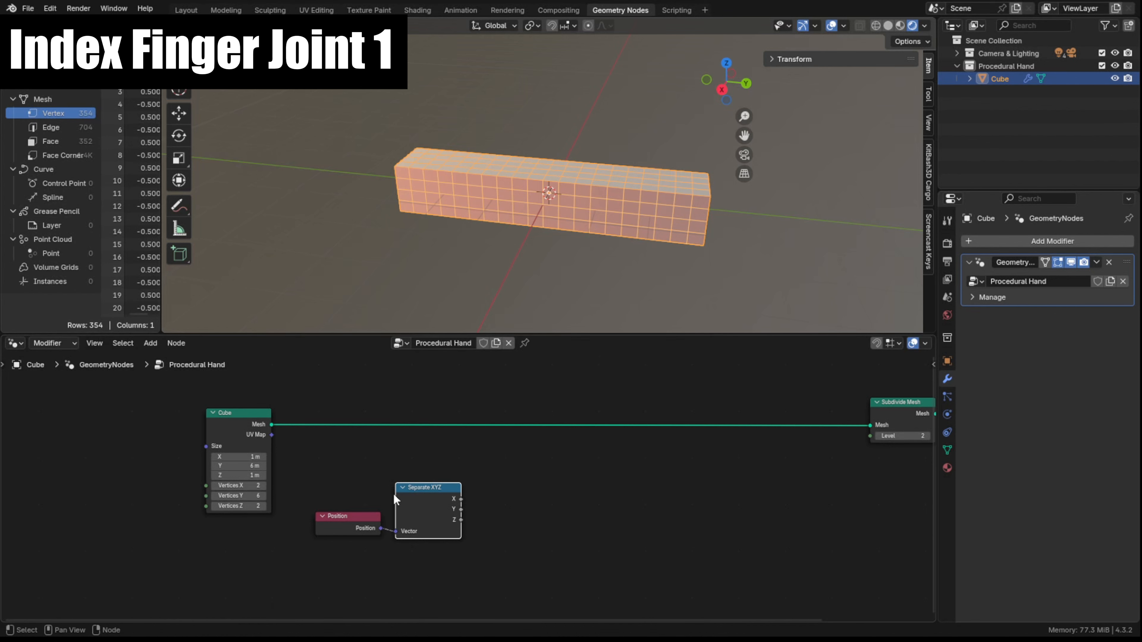
Add a Less Than comparison node that takes the Y output of Separate XYZ as input A
{"action": "left_click", "coordinate": [463, 508]}
{"action": "left_click_drag", "start_coordinate": [503, 516], "coordinate": [508, 515]}
{"action": "type", "text": "less"}
{"action": "key", "text": "Return"}
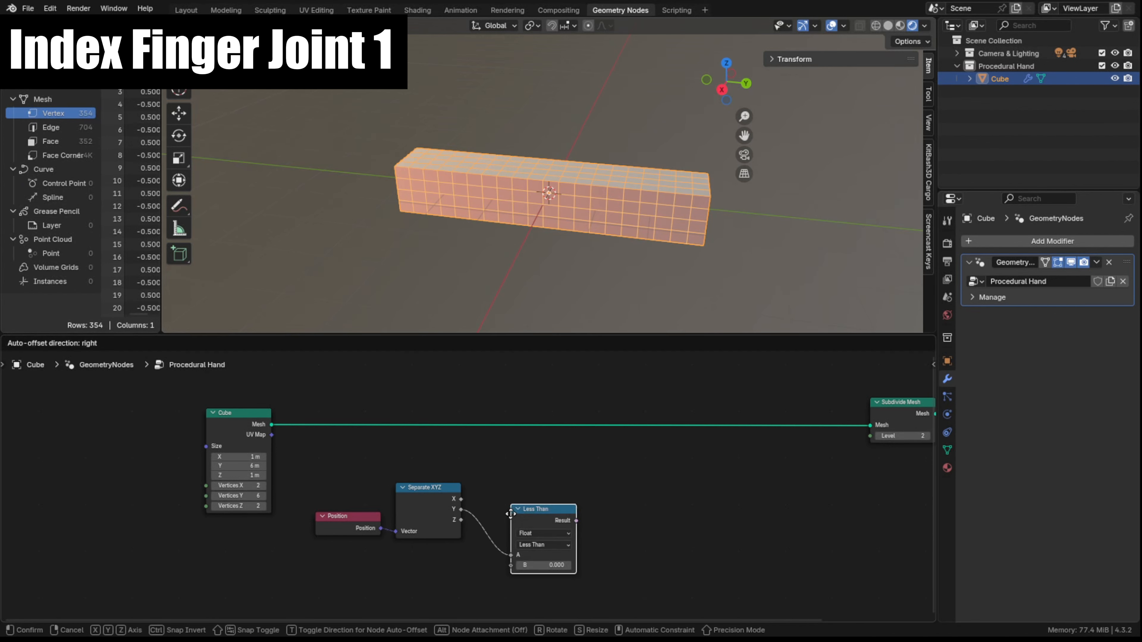
{"action": "left_click", "coordinate": [480, 483]}
Insert a Store Named Attribute node on the link after the Cube node and name the attribute Index Joint 1
{"action": "middle_click_drag", "start_coordinate": [632, 485], "coordinate": [526, 483]}
{"action": "scroll", "coordinate": [526, 483], "scroll_direction": "down", "scroll_amount": 1}
{"action": "key", "text": "shift+a"}
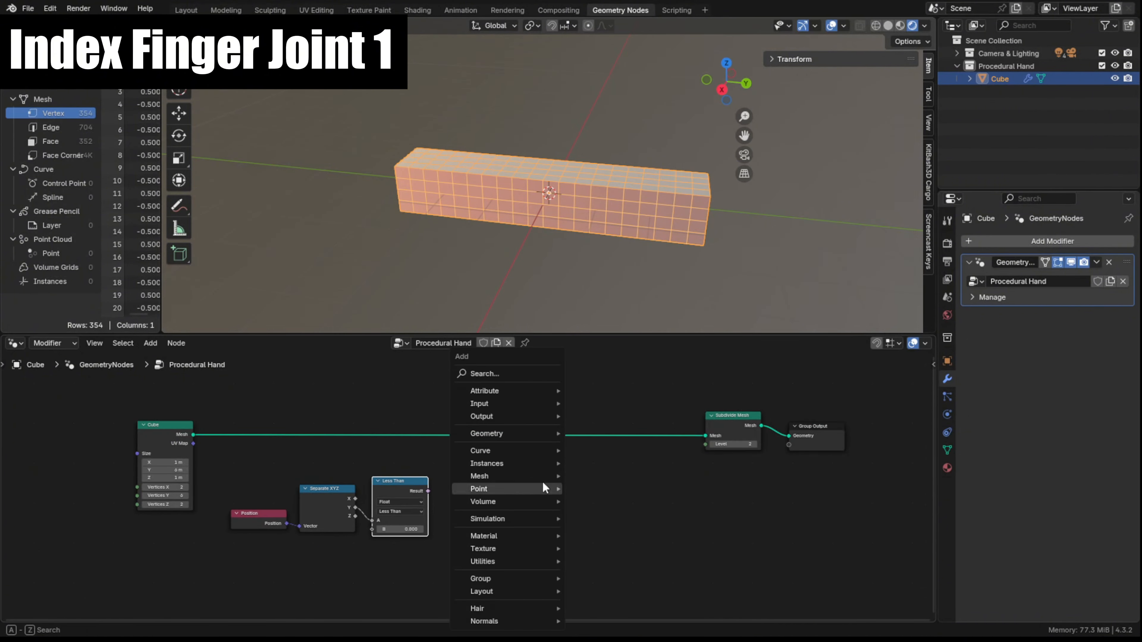
{"action": "left_click", "coordinate": [510, 374]}
{"action": "type", "text": "store"}
{"action": "key", "text": "Return"}
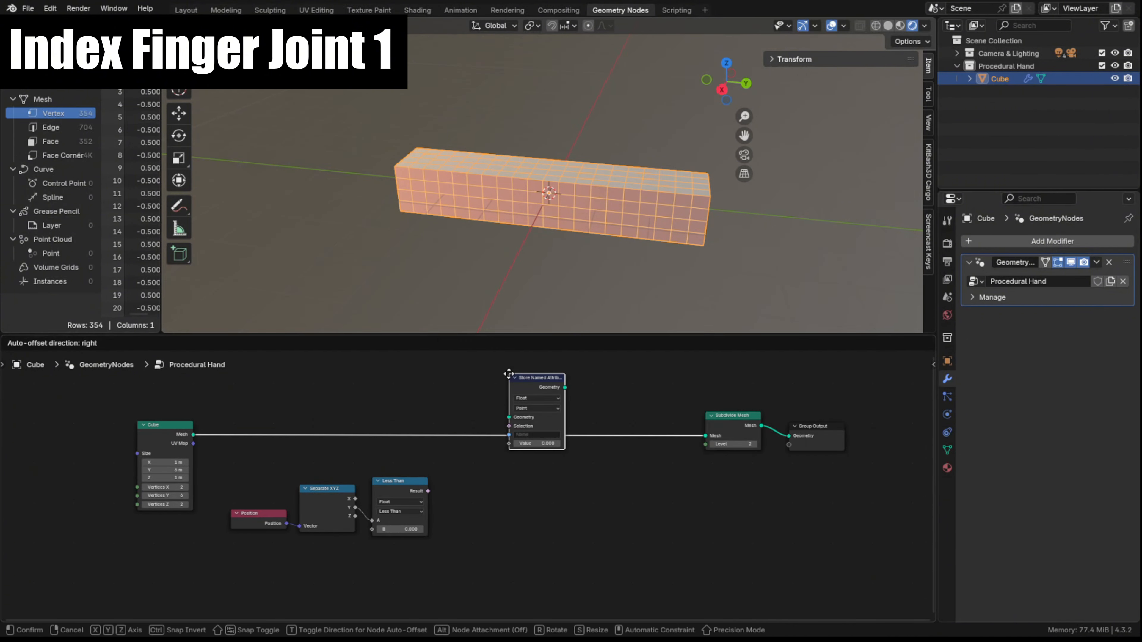
{"action": "left_click", "coordinate": [486, 420]}
{"action": "left_click", "coordinate": [516, 476]}
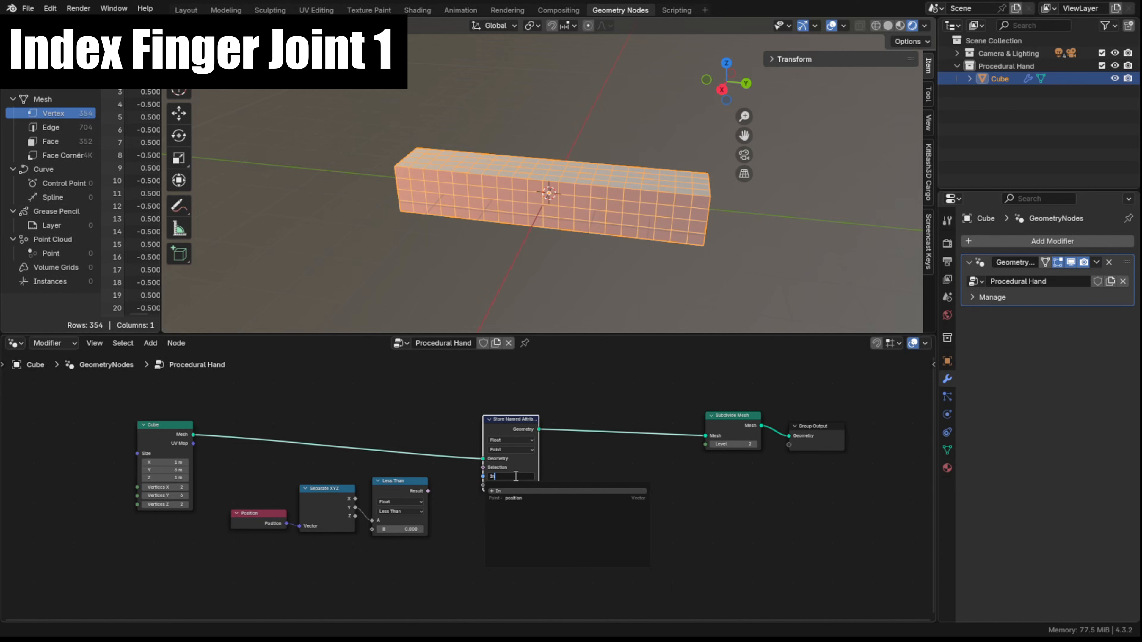
{"action": "type", "text": "Index Joint 1"}
{"action": "key", "text": "Return"}
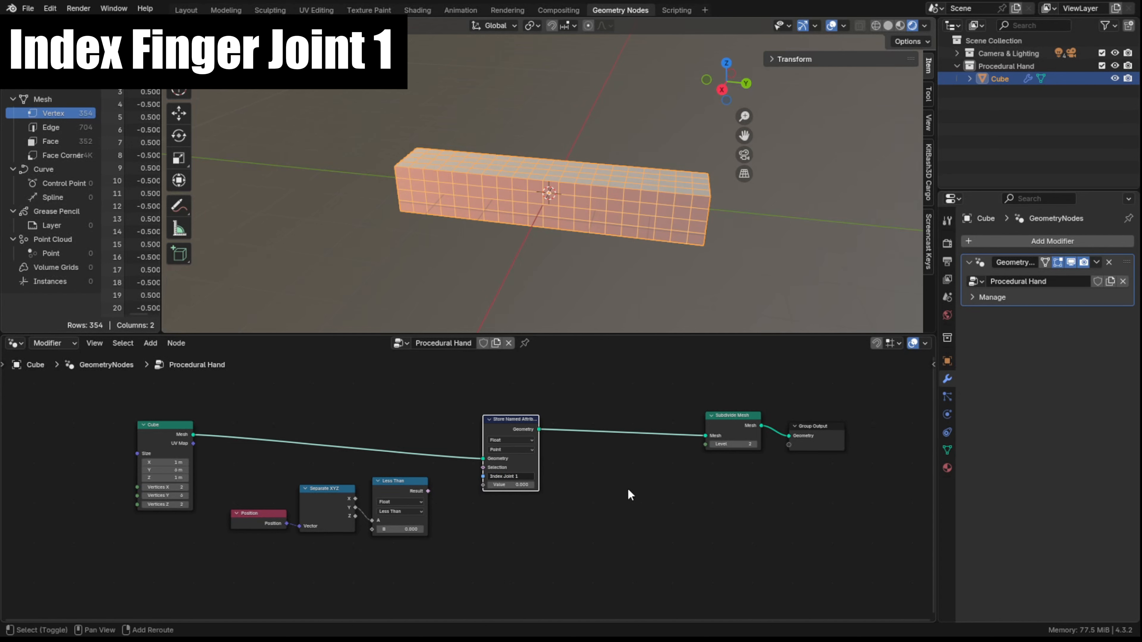
Insert a Set Position node after Store Named Attribute and connect the Less Than result to both nodes' Selection inputs and the attribute's Value
{"action": "key", "text": "shift+a"}
{"action": "left_click", "coordinate": [578, 374]}
{"action": "type", "text": "set po"}
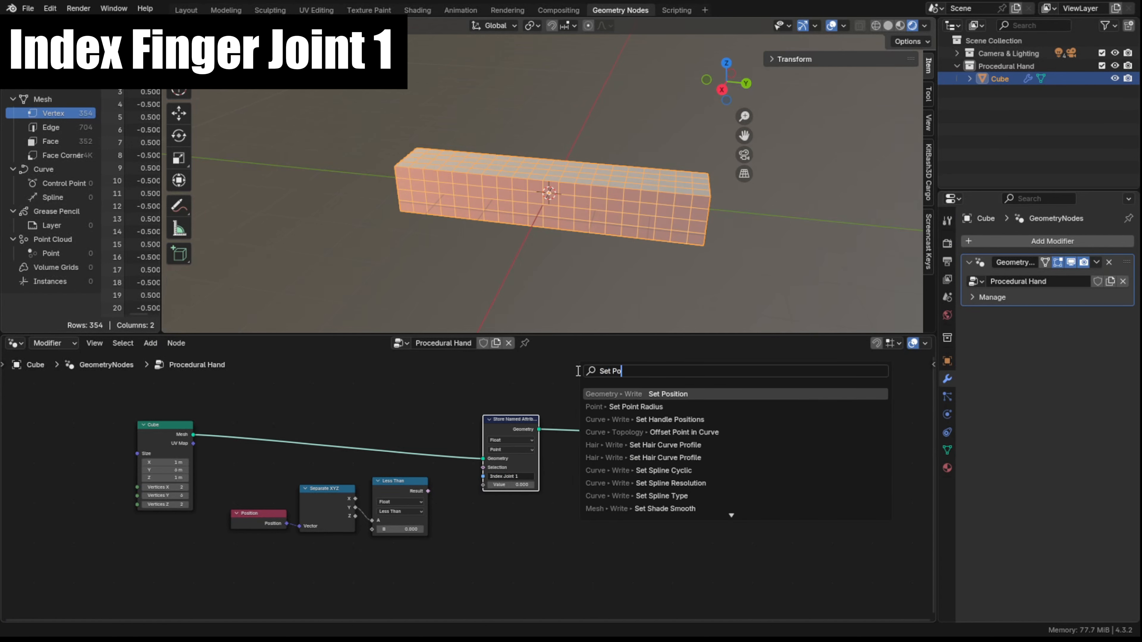
{"action": "key", "text": "Return"}
{"action": "left_click", "coordinate": [560, 407]}
{"action": "left_click_drag", "start_coordinate": [428, 491], "coordinate": [483, 484]}
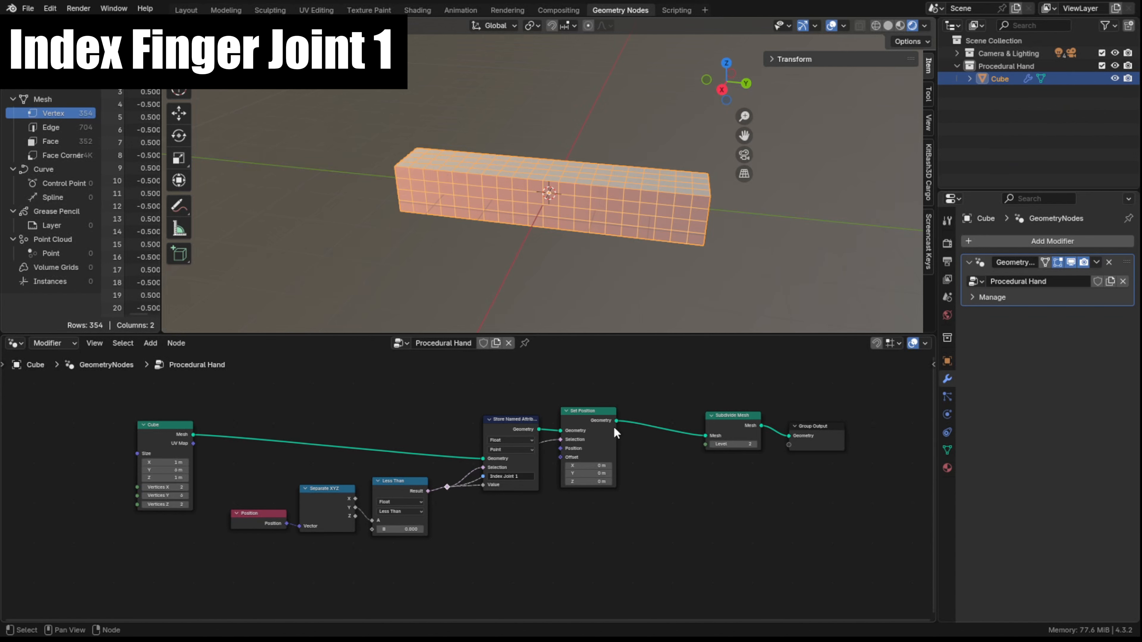
Add a Viewer node showing the Set Position geometry with the Less Than result as its value
{"action": "left_click_drag", "start_coordinate": [616, 420], "coordinate": [548, 512]}
{"action": "type", "text": "vi"}
{"action": "key", "text": "Return"}
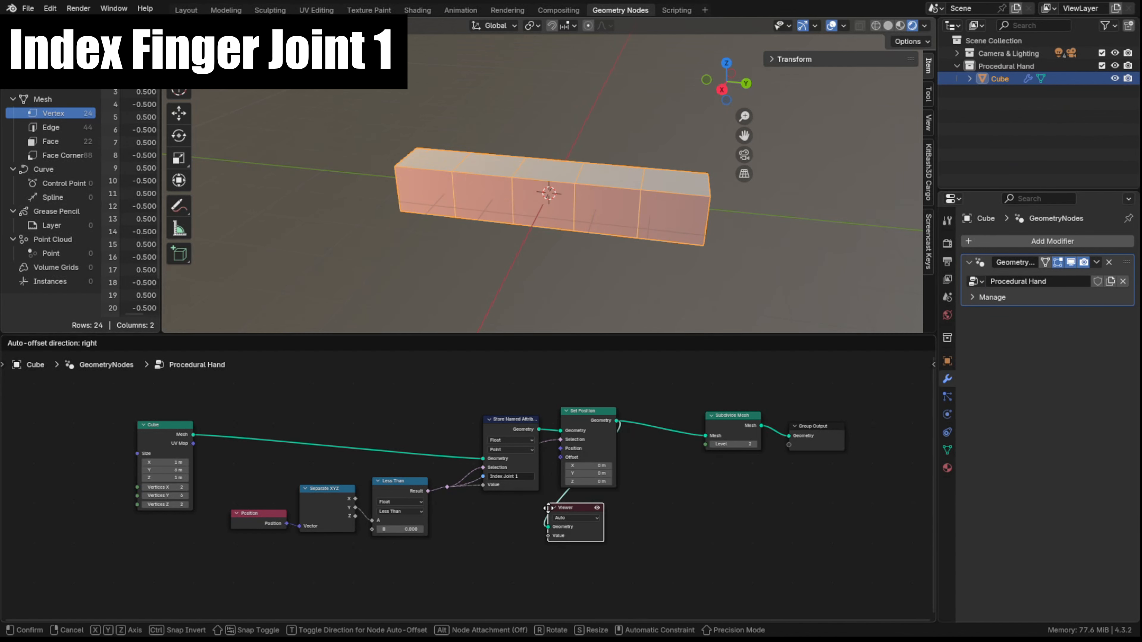
{"action": "left_click", "coordinate": [562, 515]}
{"action": "left_click_drag", "start_coordinate": [448, 486], "coordinate": [561, 541]}
Try a higher B threshold on the Less Than node and reset it to 0
{"action": "mouse_move", "coordinate": [404, 529]}
{"action": "left_mouse_down"}
{"action": "mouse_move", "coordinate": [390, 529]}
{"action": "mouse_move", "coordinate": [407, 529]}
{"action": "left_mouse_up"}
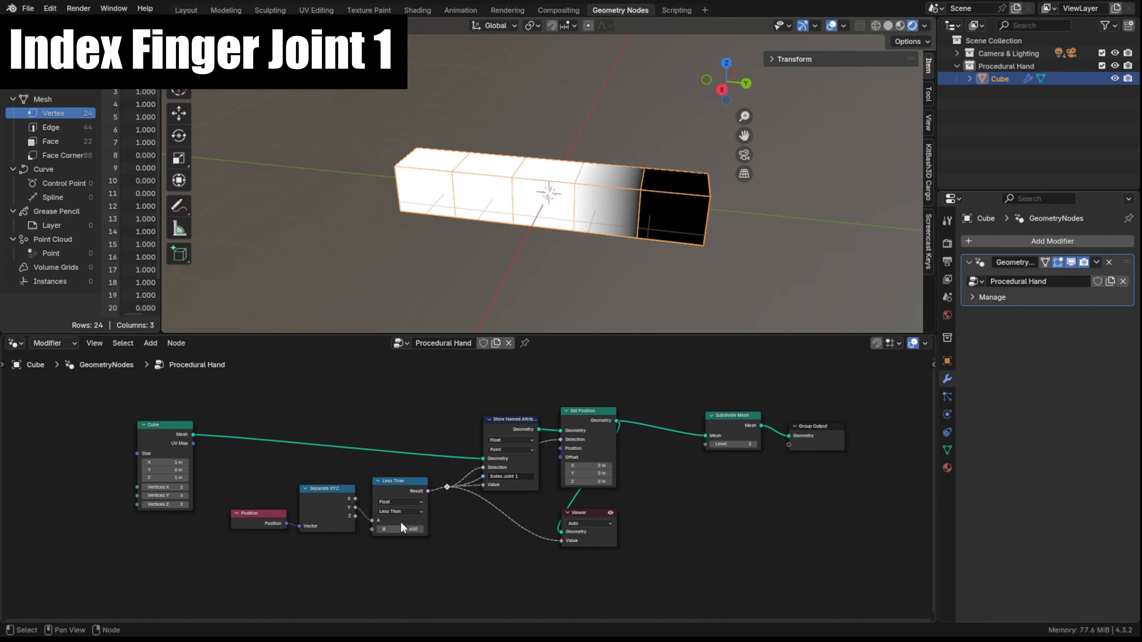
{"action": "left_click", "coordinate": [408, 529]}
{"action": "key", "text": "Return"}
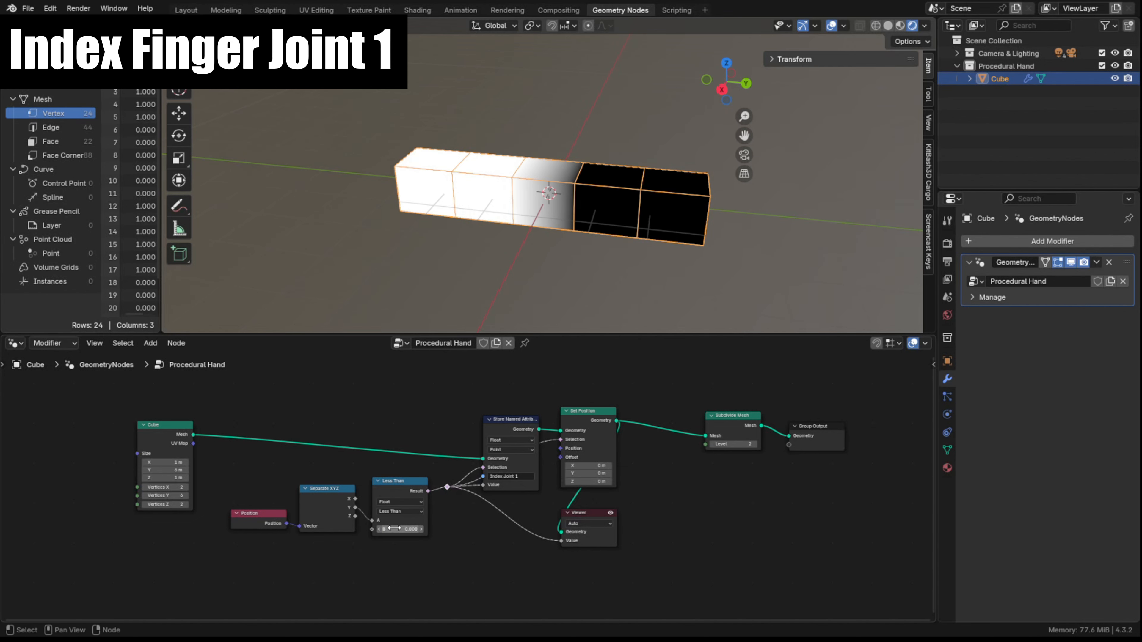
Turn off the Viewer node and move the Subdivide Mesh and Group Output nodes farther away from Set Position
{"action": "left_click", "coordinate": [610, 513]}
{"action": "scroll", "coordinate": [657, 464], "scroll_direction": "down", "scroll_amount": 5}
{"action": "left_click_drag", "start_coordinate": [656, 466], "coordinate": [714, 440]}
{"action": "left_click_drag", "start_coordinate": [647, 439], "coordinate": [876, 434]}
{"action": "middle_click_drag", "start_coordinate": [676, 520], "coordinate": [571, 511]}
{"action": "left_click", "coordinate": [616, 512]}
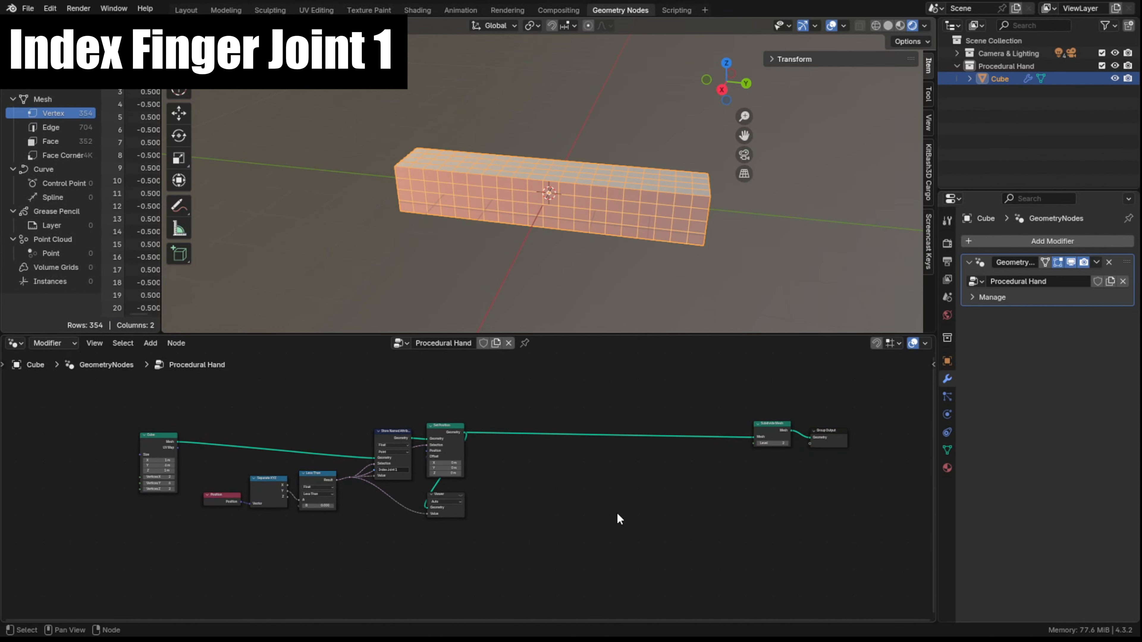
Add a Named Attribute node beside the Viewer, below the link running from Set Position to Subdivide Mesh
{"action": "key", "text": "shift+a"}
{"action": "left_click", "coordinate": [520, 530]}
{"action": "scroll", "coordinate": [596, 512], "scroll_direction": "up", "scroll_amount": 5}
{"action": "scroll", "coordinate": [597, 513], "scroll_direction": "up", "scroll_amount": 2}
{"action": "middle_click_drag", "start_coordinate": [596, 512], "coordinate": [462, 509]}
{"action": "key", "text": "shift+a"}
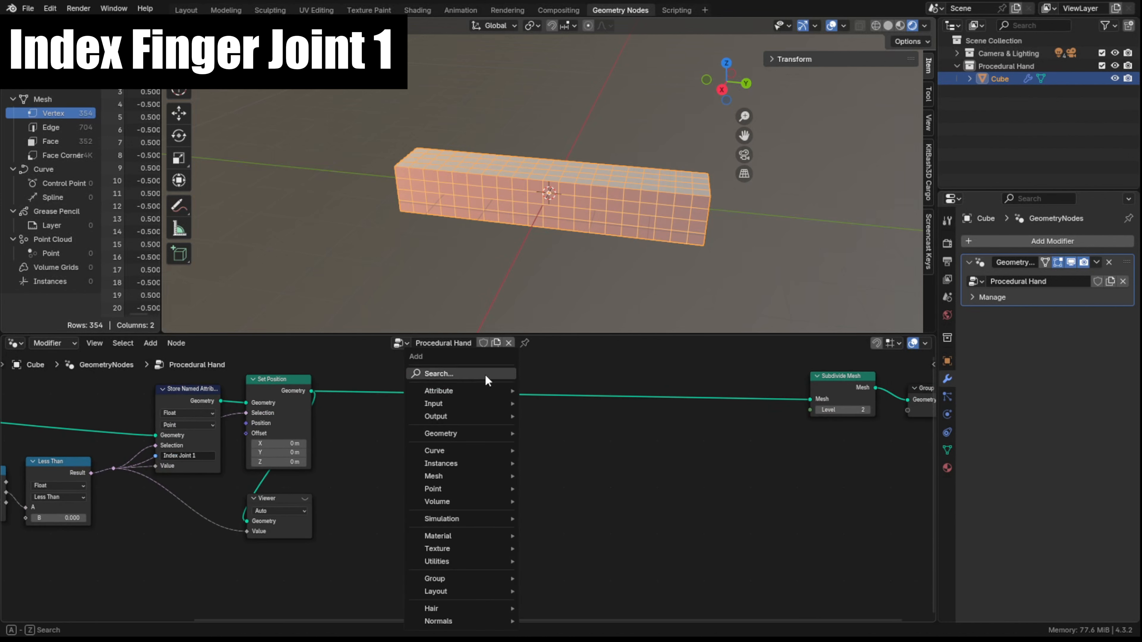
{"action": "left_click", "coordinate": [488, 377]}
{"action": "type", "text": "Named"}
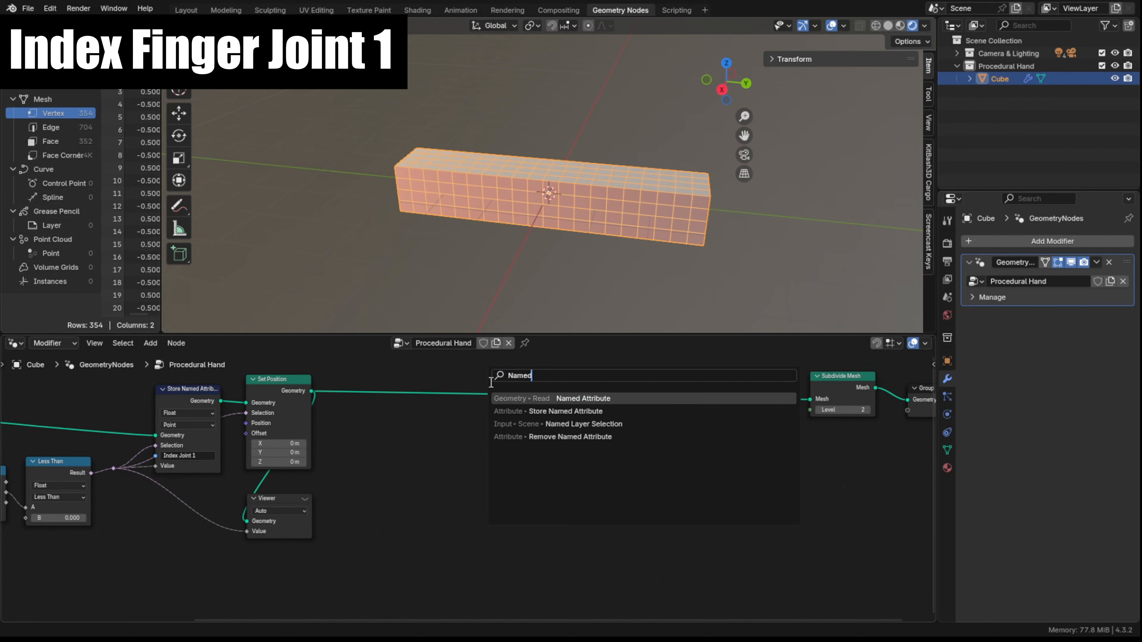
{"action": "key", "text": "Return"}
{"action": "left_click", "coordinate": [354, 473]}
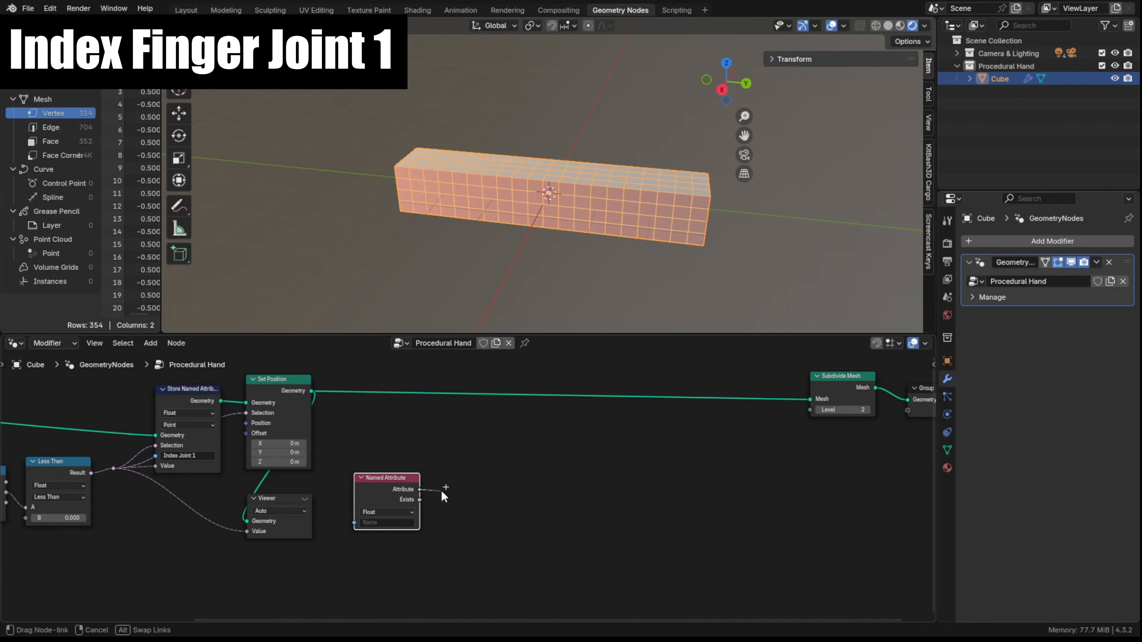
Link the Named Attribute output into a new Multiply math node and its result into the X input of a new Combine XYZ node
{"action": "left_click_drag", "start_coordinate": [444, 495], "coordinate": [460, 491]}
{"action": "type", "text": "Mul"}
{"action": "key", "text": "Return"}
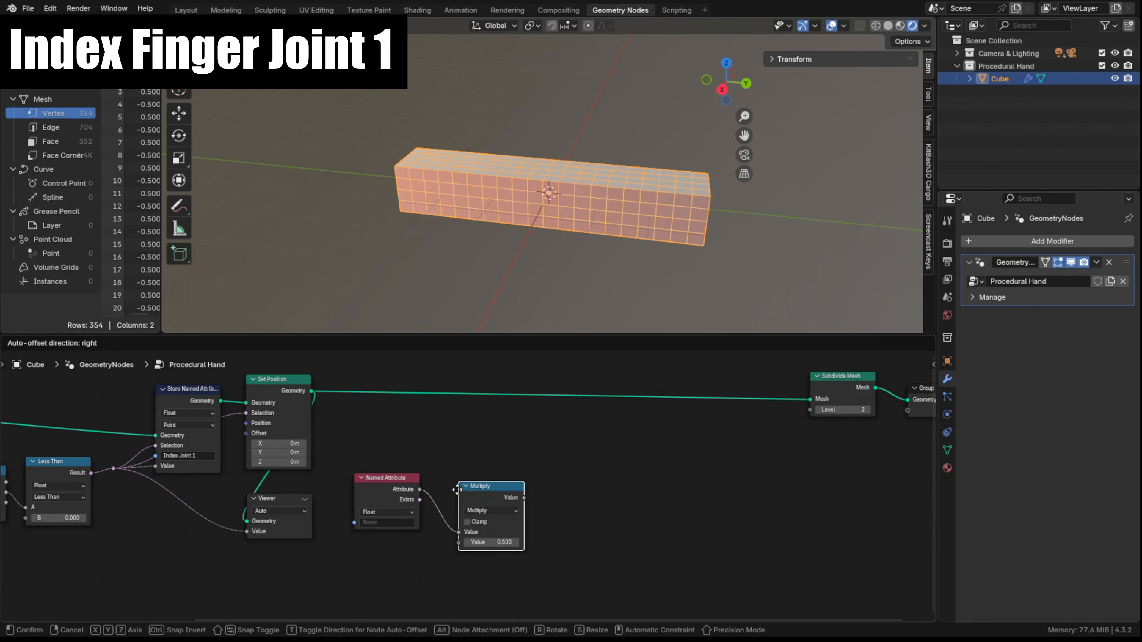
{"action": "left_click", "coordinate": [451, 477]}
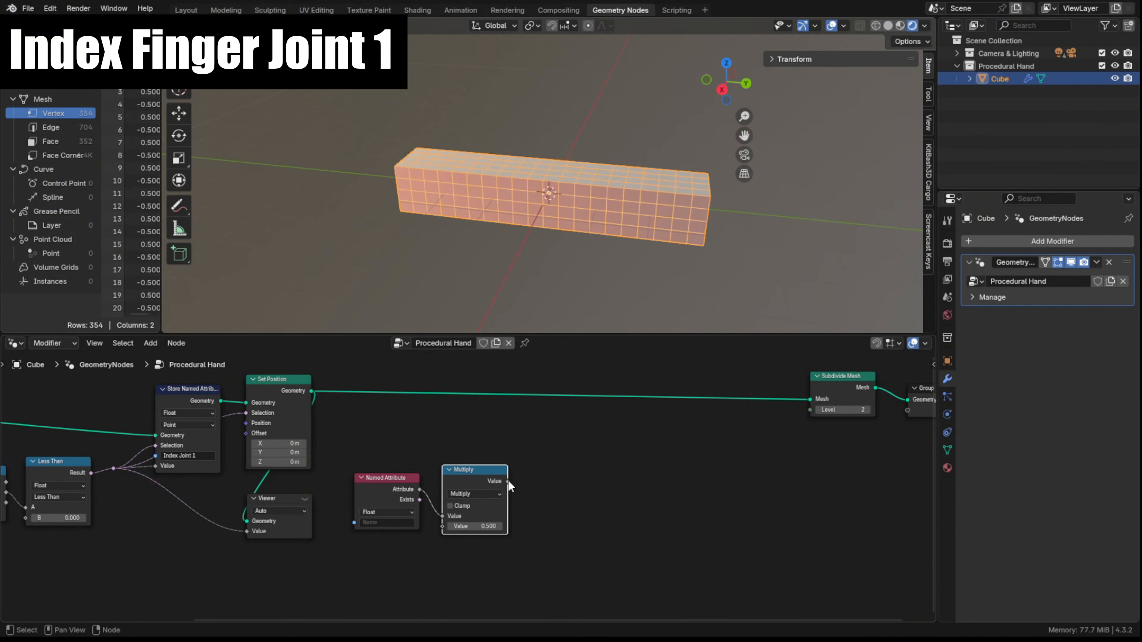
{"action": "left_click_drag", "start_coordinate": [543, 495], "coordinate": [543, 494]}
{"action": "type", "text": "comb"}
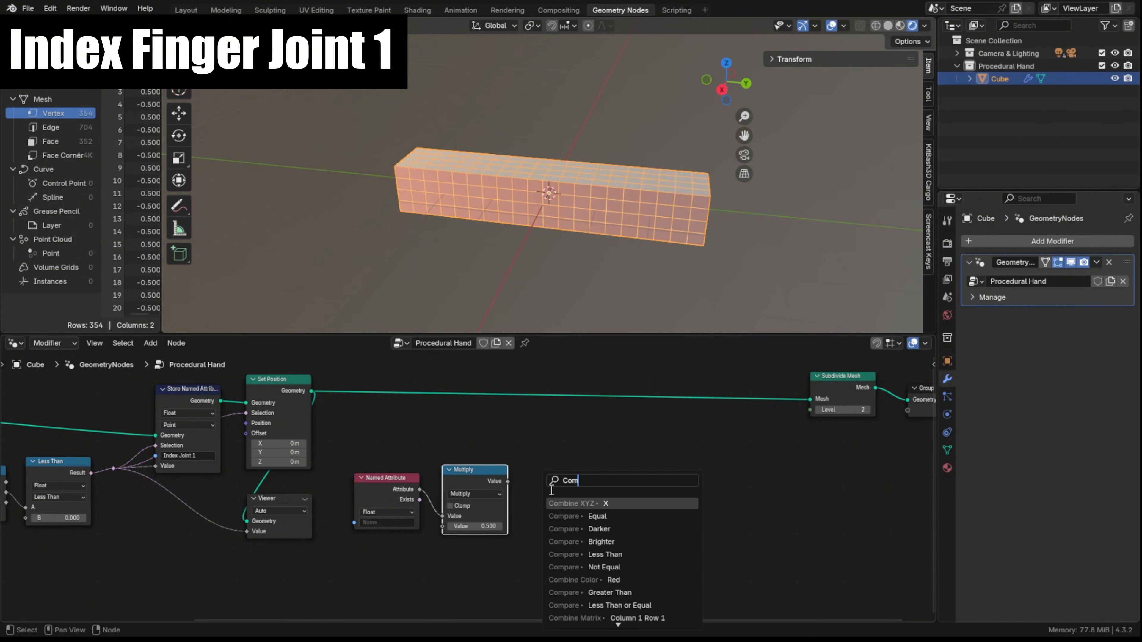
{"action": "key", "text": "Return"}
{"action": "left_click", "coordinate": [538, 478]}
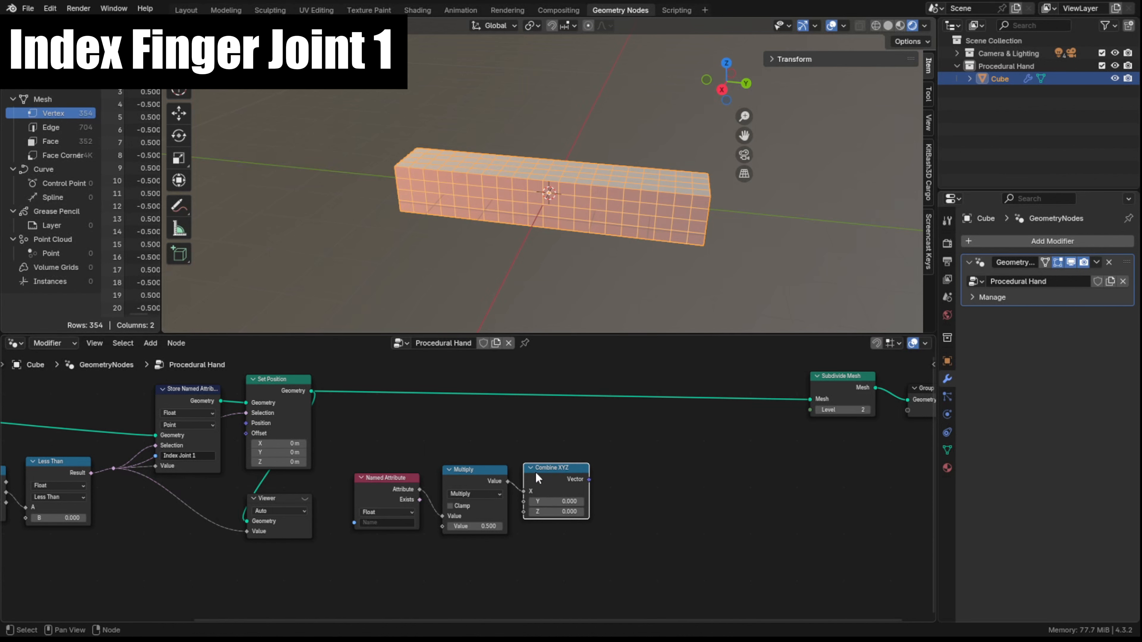
Add a Rotate Vector node with Combine XYZ feeding its Rotation and a new Position node feeding its Vector
{"action": "left_click_drag", "start_coordinate": [589, 479], "coordinate": [659, 484]}
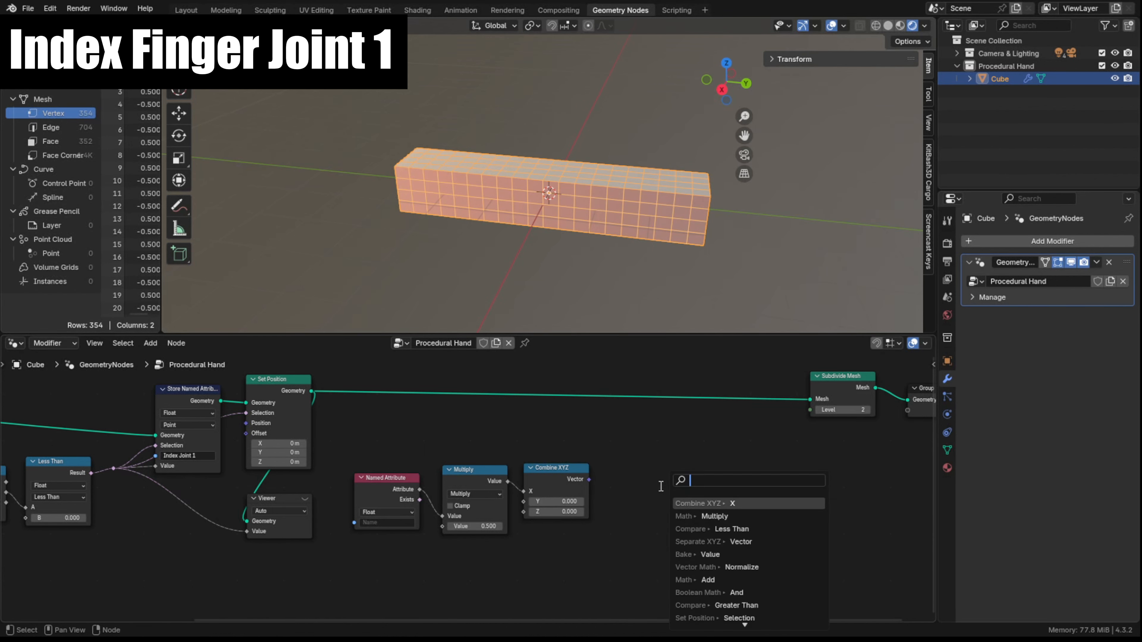
{"action": "type", "text": "Rotat"}
{"action": "key", "text": "Down"}
{"action": "key", "text": "Return"}
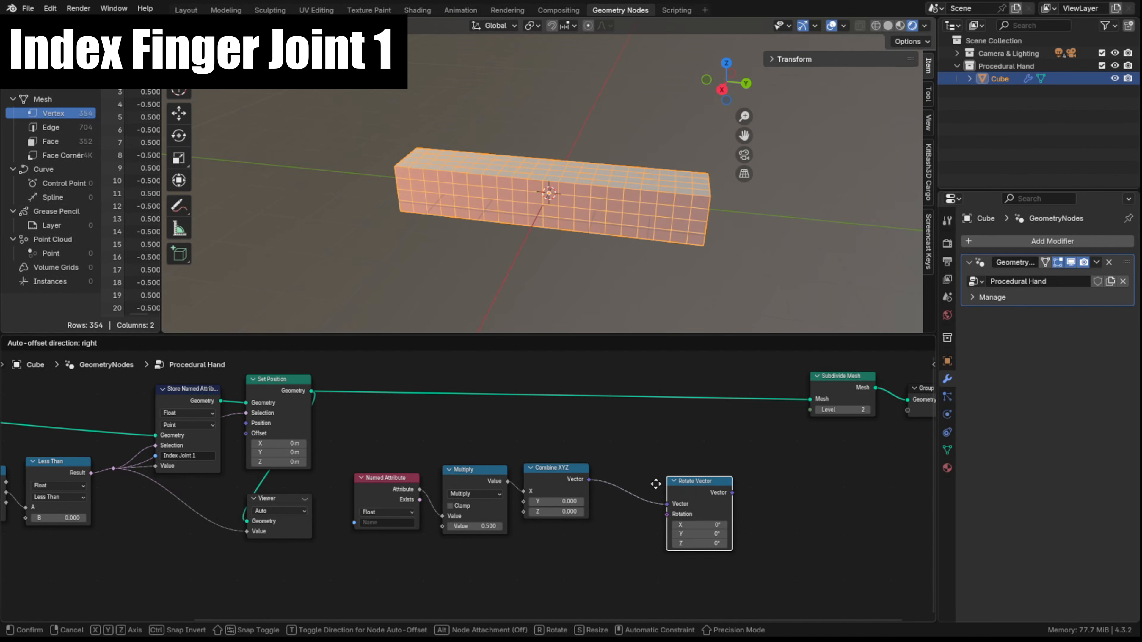
{"action": "left_click", "coordinate": [620, 462]}
{"action": "left_click_drag", "start_coordinate": [632, 480], "coordinate": [581, 444]}
{"action": "type", "text": "pos"}
{"action": "key", "text": "Return"}
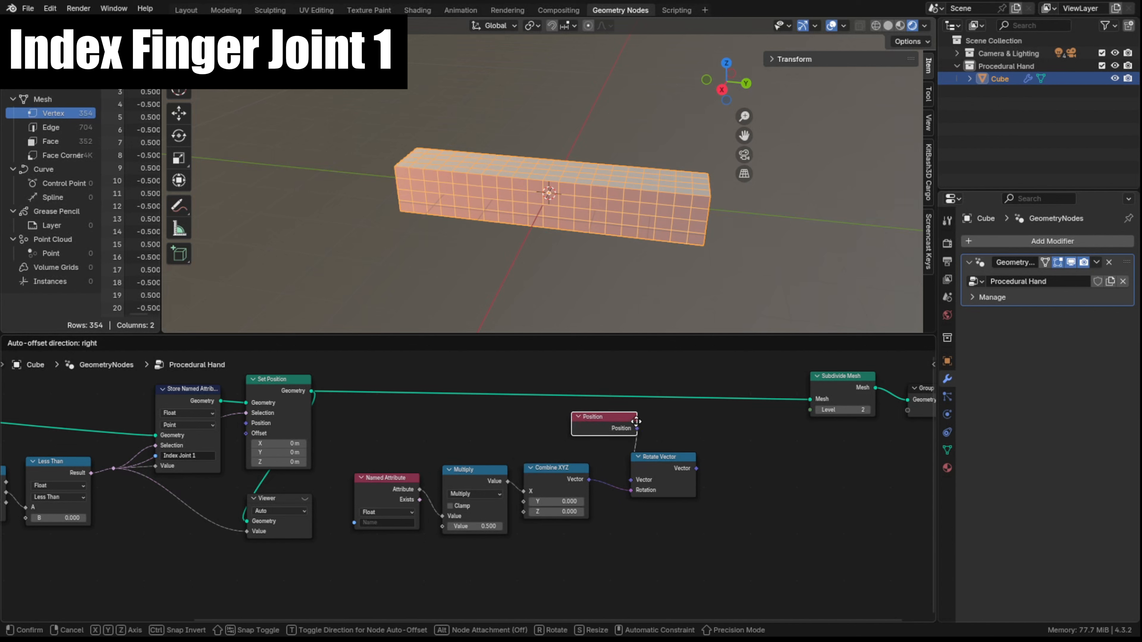
{"action": "left_click", "coordinate": [587, 441]}
Insert a duplicate Set Position node before Subdivide Mesh and connect the Rotate Vector result to its Position
{"action": "left_click", "coordinate": [285, 386]}
{"action": "key", "text": "shift+d"}
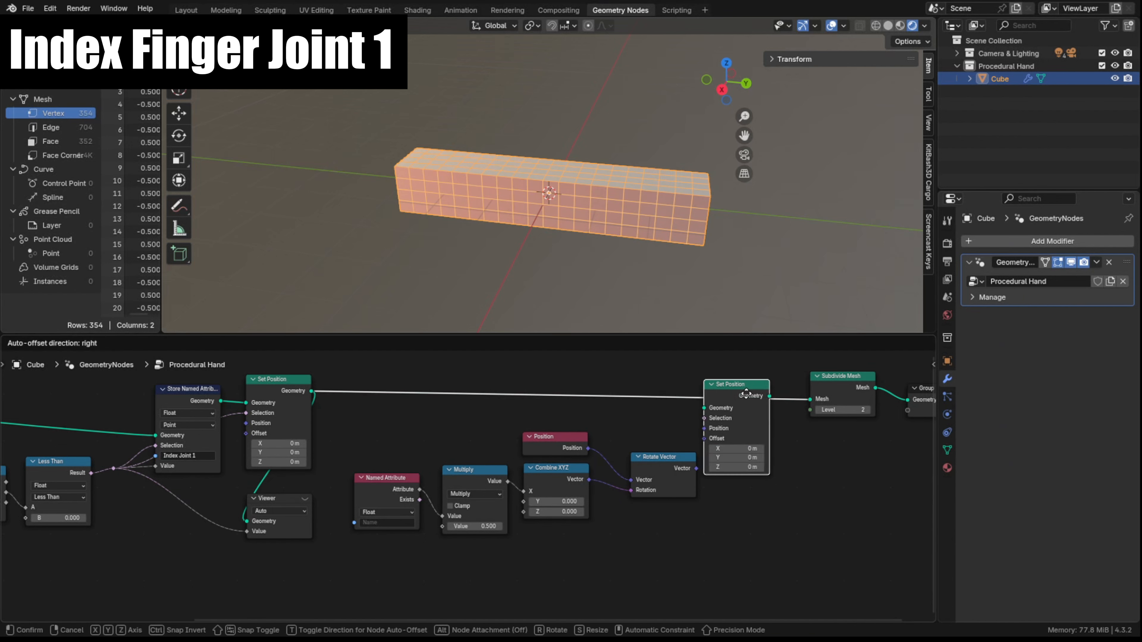
{"action": "left_click", "coordinate": [760, 399]}
{"action": "left_click_drag", "start_coordinate": [696, 469], "coordinate": [715, 429]}
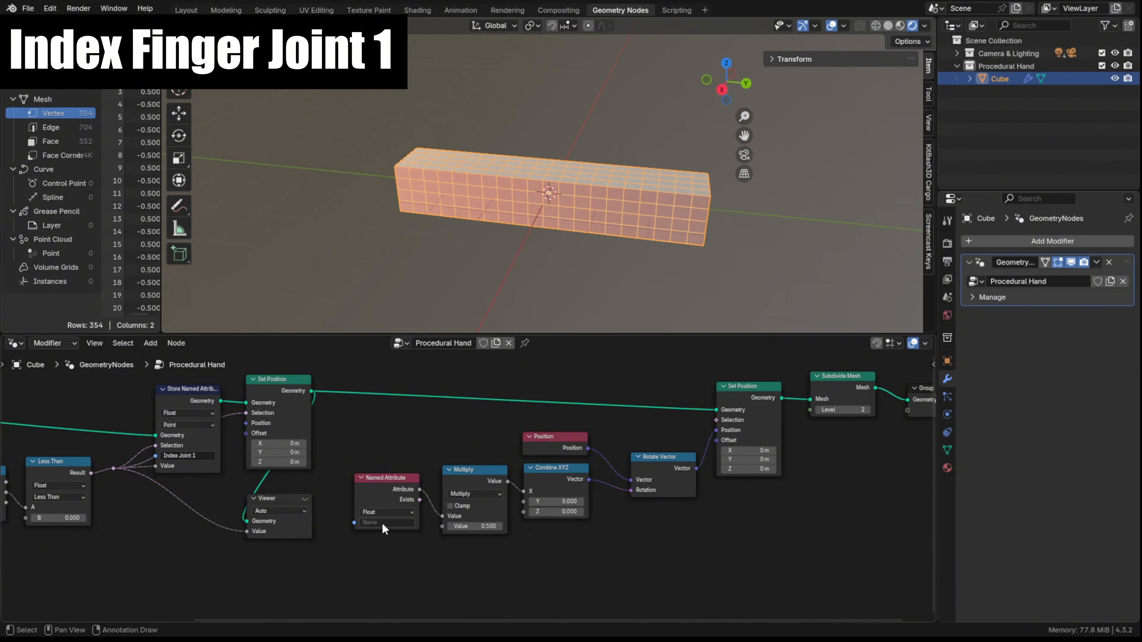
Choose Index Joint 1 as the Named Attribute's name, test the bend with the Multiply value, and set that value to 0
{"action": "scroll", "coordinate": [367, 542], "scroll_direction": "up", "scroll_amount": 3}
{"action": "left_click", "coordinate": [353, 544]}
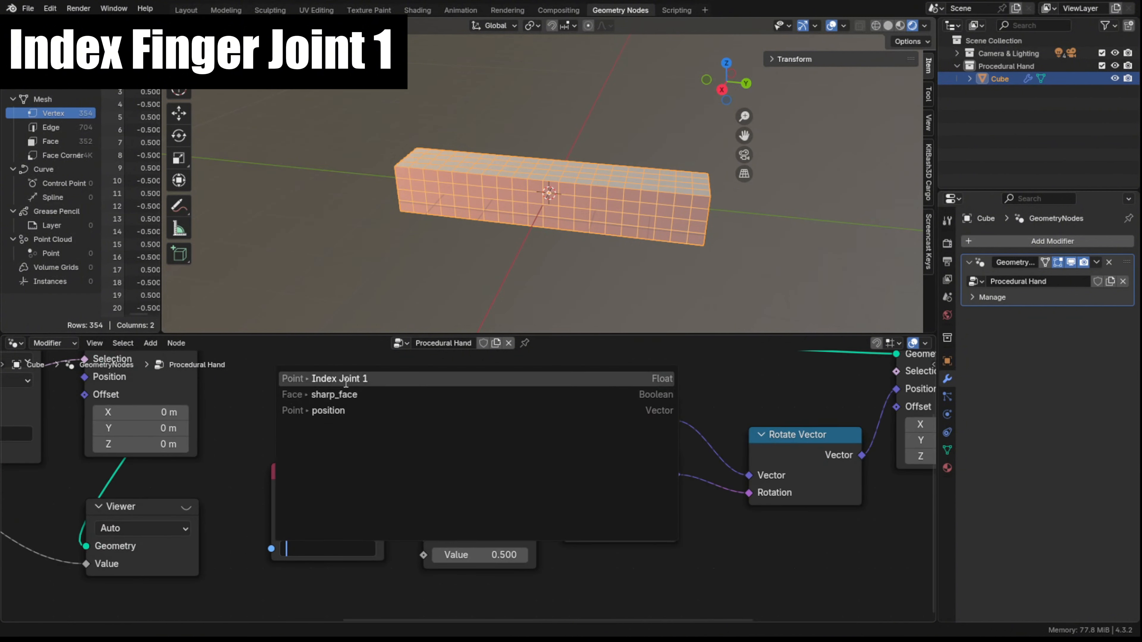
{"action": "left_click", "coordinate": [359, 375]}
{"action": "scroll", "coordinate": [397, 495], "scroll_direction": "down", "scroll_amount": 1}
{"action": "mouse_move", "coordinate": [476, 541]}
{"action": "left_mouse_down"}
{"action": "mouse_move", "coordinate": [490, 541]}
{"action": "mouse_move", "coordinate": [478, 541]}
{"action": "left_mouse_up"}
{"action": "left_click", "coordinate": [479, 543]}
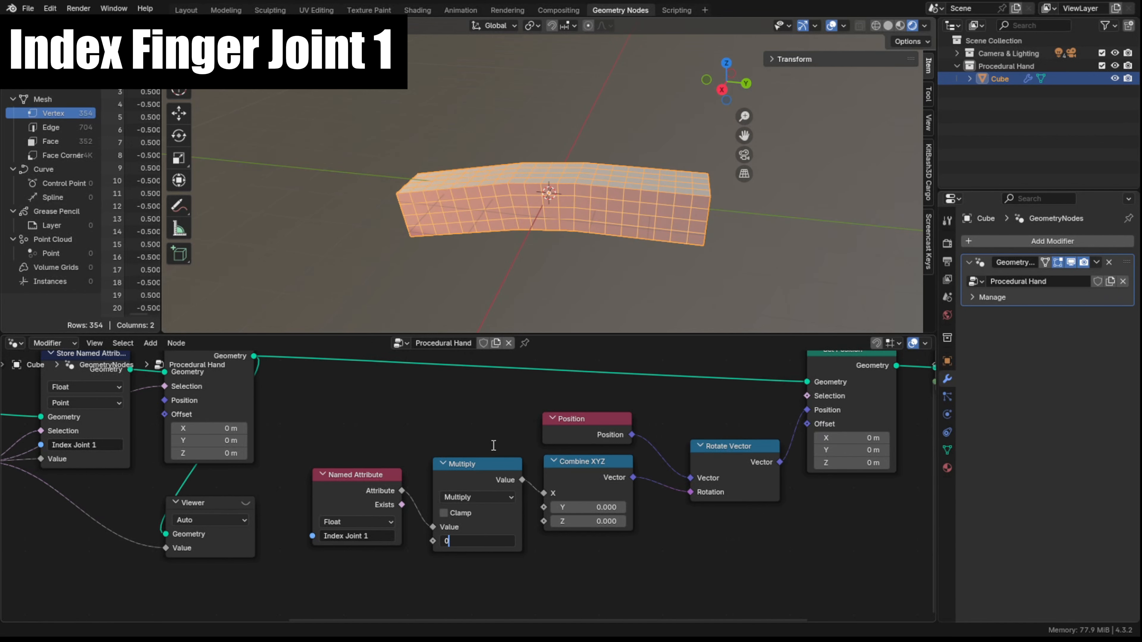
{"action": "type", "text": "0"}
{"action": "key", "text": "Return"}
Move the Cube node farther away and stack Separate XYZ and Position beneath the Less Than node
{"action": "scroll", "coordinate": [429, 418], "scroll_direction": "down", "scroll_amount": 5}
{"action": "middle_click_drag", "start_coordinate": [476, 449], "coordinate": [575, 444]}
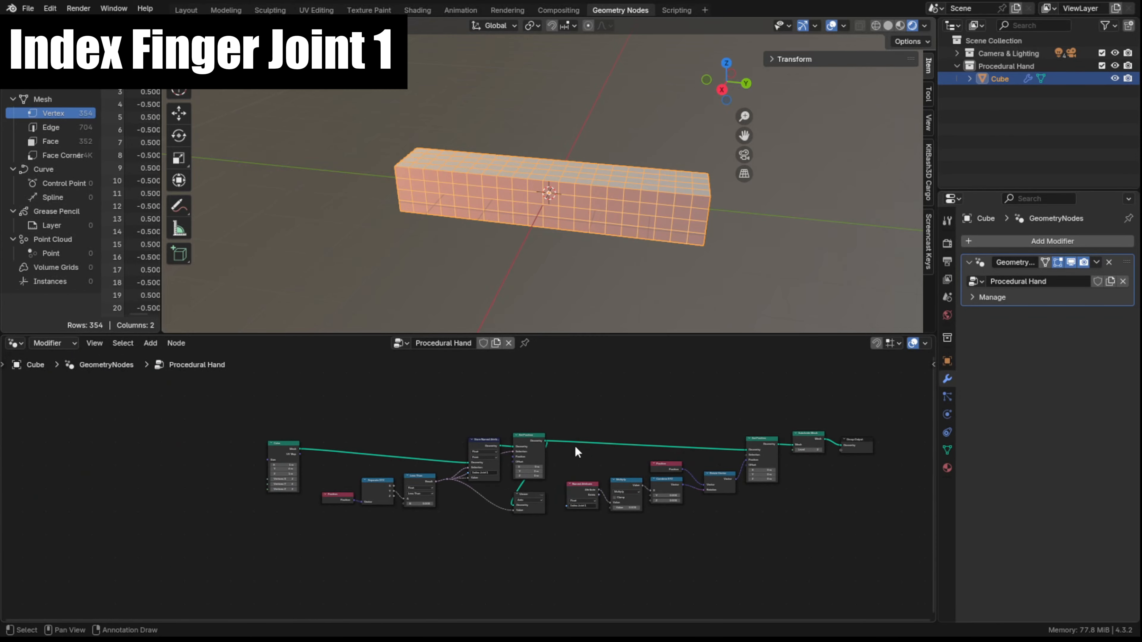
{"action": "left_click_drag", "start_coordinate": [274, 457], "coordinate": [206, 458]}
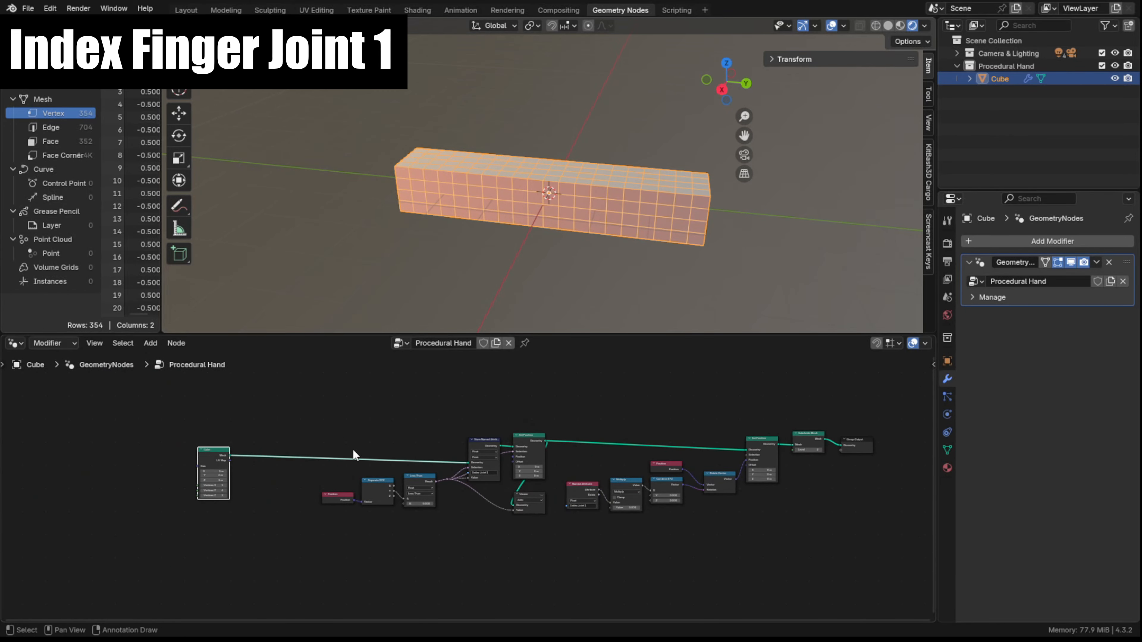
{"action": "scroll", "coordinate": [324, 472], "scroll_direction": "up", "scroll_amount": 8}
{"action": "left_click_drag", "start_coordinate": [228, 504], "coordinate": [302, 536]}
{"action": "left_click_drag", "start_coordinate": [333, 558], "coordinate": [378, 563]}
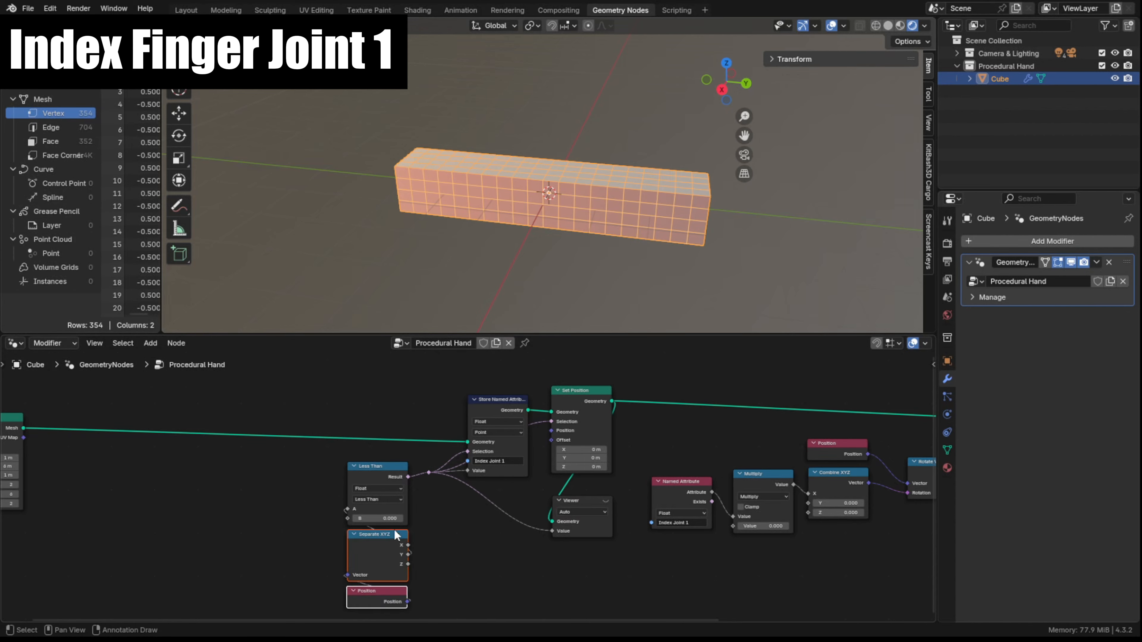
Frame the selection, Store Named Attribute, first Set Position and Viewer nodes together and label the frame Index Joint 1
{"action": "scroll", "coordinate": [395, 529], "scroll_direction": "down", "scroll_amount": 3}
{"action": "left_click_drag", "start_coordinate": [353, 390], "coordinate": [594, 610]}
{"action": "key", "text": "ctrl+j"}
{"action": "key", "text": "n"}
{"action": "left_click", "coordinate": [928, 401]}
{"action": "left_click", "coordinate": [877, 399]}
{"action": "type", "text": "J"}
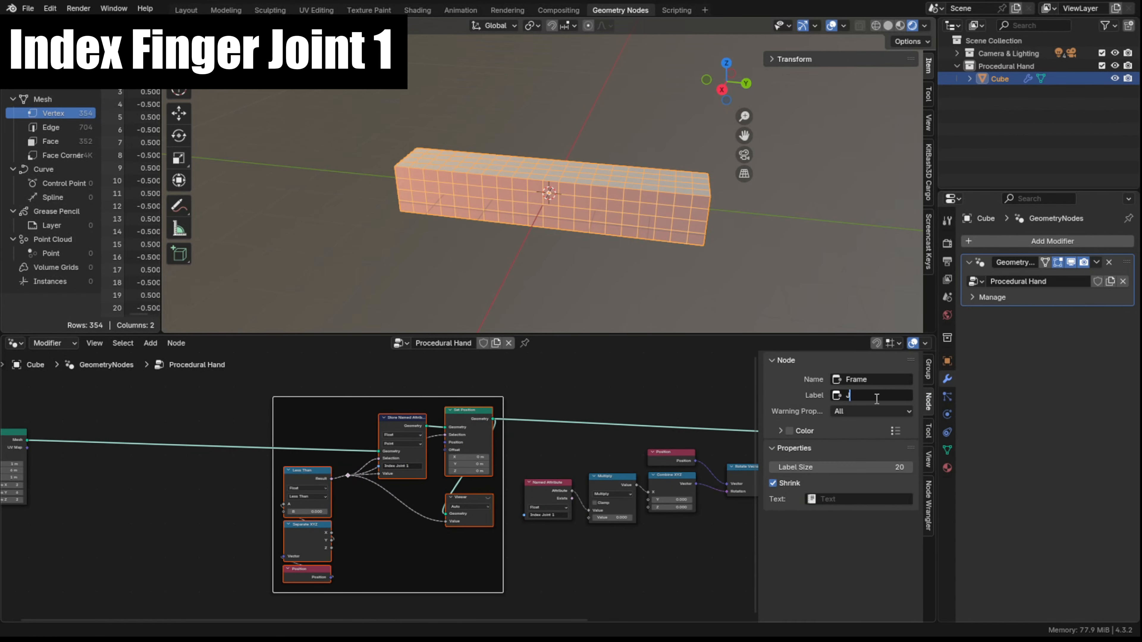
{"action": "type", "text": "ndex Joint 1"}
{"action": "key", "text": "Return"}
{"action": "left_click", "coordinate": [263, 398]}
Move the Index Joint 1 frame toward the Cube node and stack Combine XYZ, Multiply and Named Attribute beneath the second Position node
{"action": "left_click_drag", "start_coordinate": [275, 398], "coordinate": [50, 392]}
{"action": "middle_click_drag", "start_coordinate": [535, 445], "coordinate": [299, 446]}
{"action": "scroll", "coordinate": [304, 468], "scroll_direction": "up", "scroll_amount": 3}
{"action": "left_click_drag", "start_coordinate": [307, 487], "coordinate": [388, 548]}
{"action": "left_click_drag", "start_coordinate": [347, 466], "coordinate": [396, 556]}
{"action": "left_click_drag", "start_coordinate": [390, 503], "coordinate": [467, 558]}
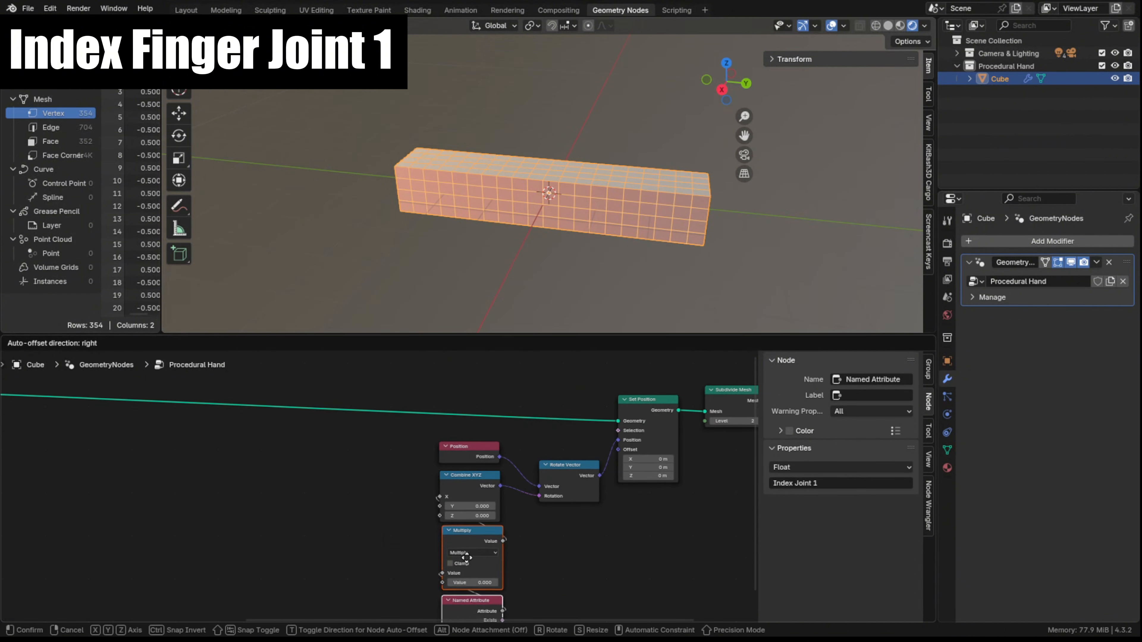
Frame the rotation nodes with the second Set Position, label the frame Index Joint 1 CTRL, and place it beside the Index Joint 1 frame
{"action": "scroll", "coordinate": [417, 402], "scroll_direction": "down", "scroll_amount": 2}
{"action": "left_click_drag", "start_coordinate": [402, 395], "coordinate": [578, 608]}
{"action": "key", "text": "ctrl+j"}
{"action": "left_click", "coordinate": [855, 393]}
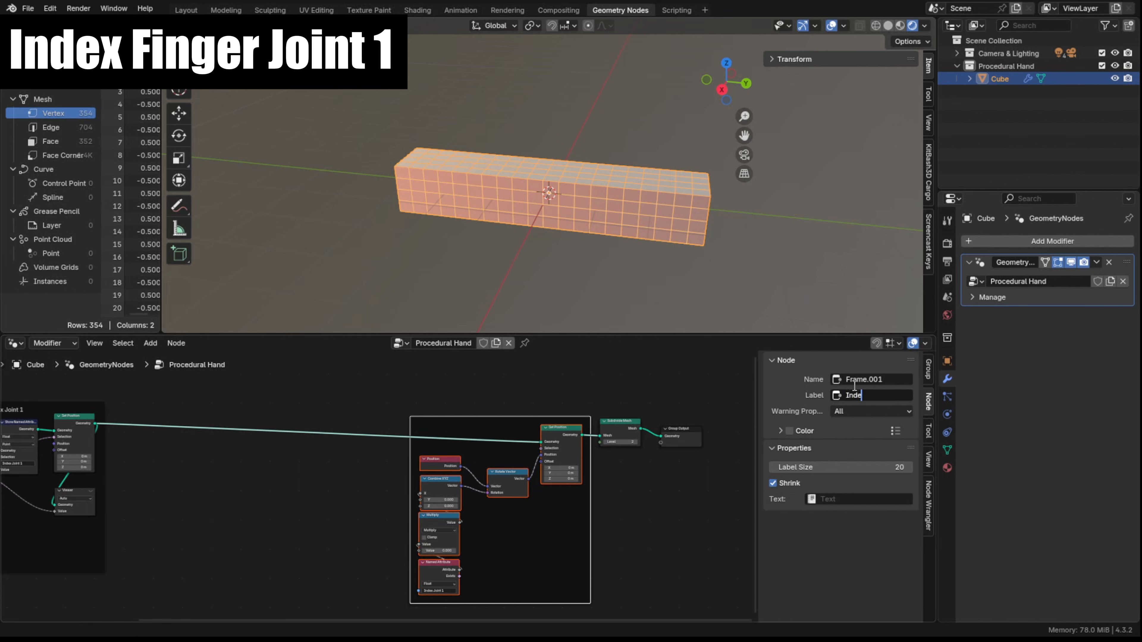
{"action": "type", "text": "Index Joint 1 CTRL"}
{"action": "key", "text": "Return"}
{"action": "left_click_drag", "start_coordinate": [535, 548], "coordinate": [252, 533]}
{"action": "middle_click_drag", "start_coordinate": [335, 527], "coordinate": [730, 482]}
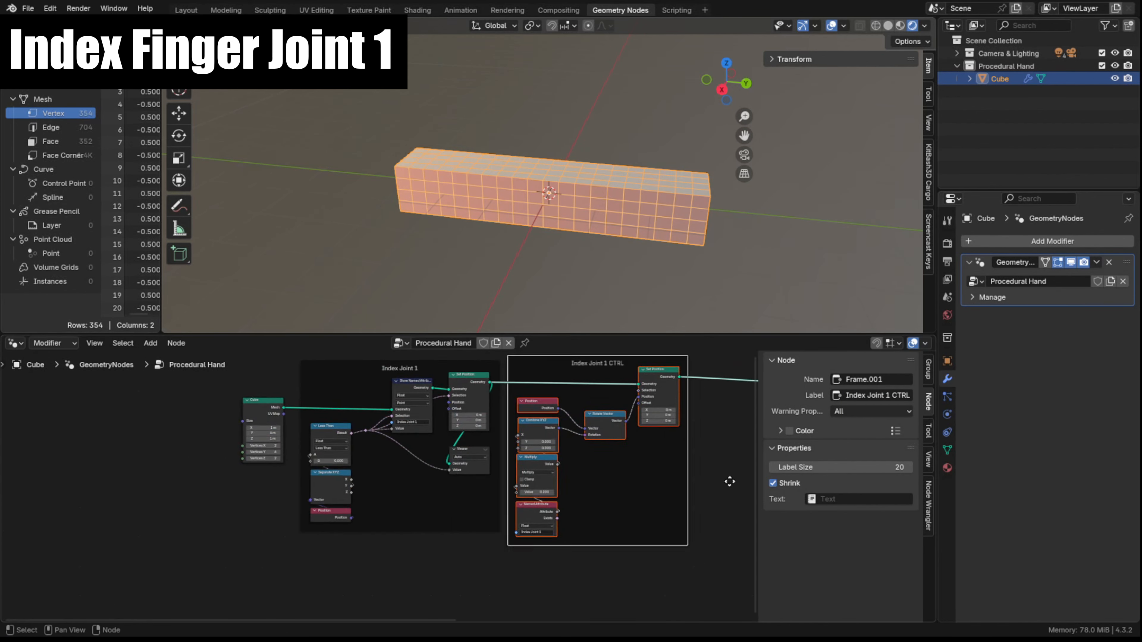
Add a Group Input node below the Cube and connect it to the second Value input of the Multiply node
{"action": "scroll", "coordinate": [255, 535], "scroll_direction": "up", "scroll_amount": 1}
{"action": "key", "text": "shift+a"}
{"action": "type", "text": "Groupt"}
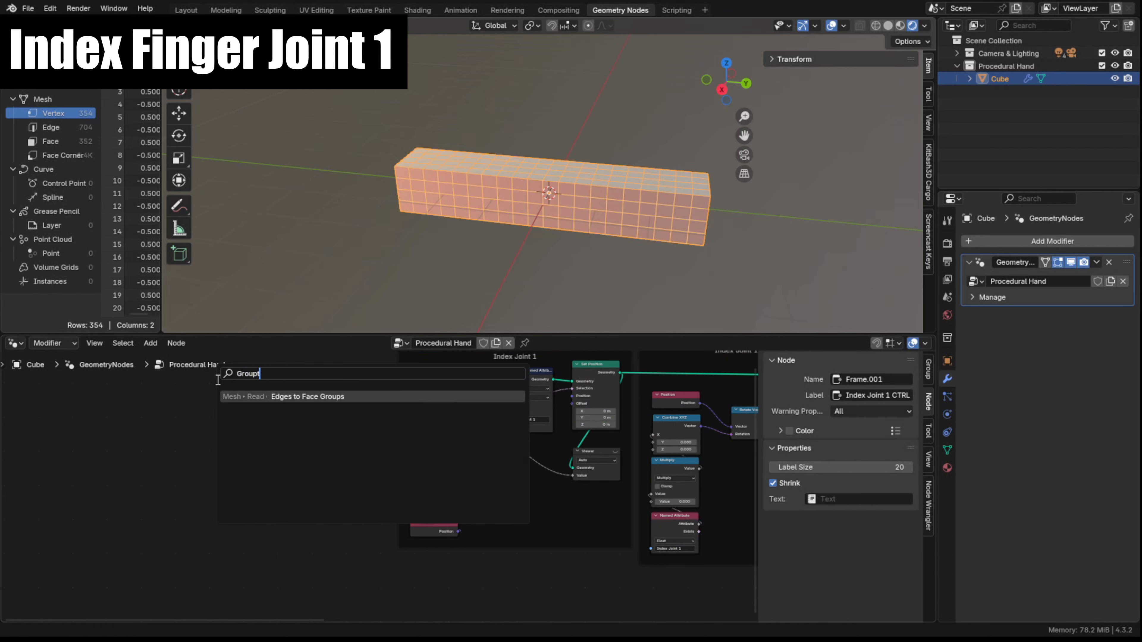
{"action": "key", "text": "BackSpace"}
{"action": "key", "text": "Return"}
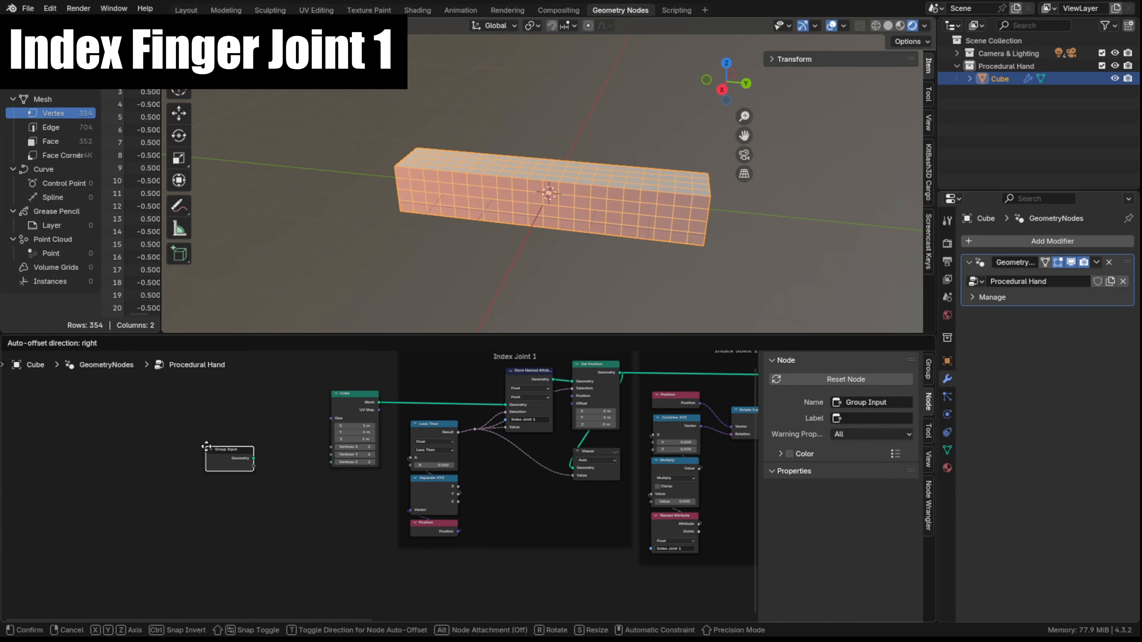
{"action": "left_click", "coordinate": [254, 521]}
{"action": "left_click_drag", "start_coordinate": [300, 539], "coordinate": [651, 501]}
Test the new modifier input's bend and rename its group socket to Index Joint 1 CTRL
{"action": "mouse_move", "coordinate": [1066, 297]}
{"action": "left_mouse_down"}
{"action": "mouse_move", "coordinate": [1102, 297]}
{"action": "mouse_move", "coordinate": [1066, 297]}
{"action": "left_mouse_up"}
{"action": "left_click", "coordinate": [928, 369]}
{"action": "left_click", "coordinate": [816, 546]}
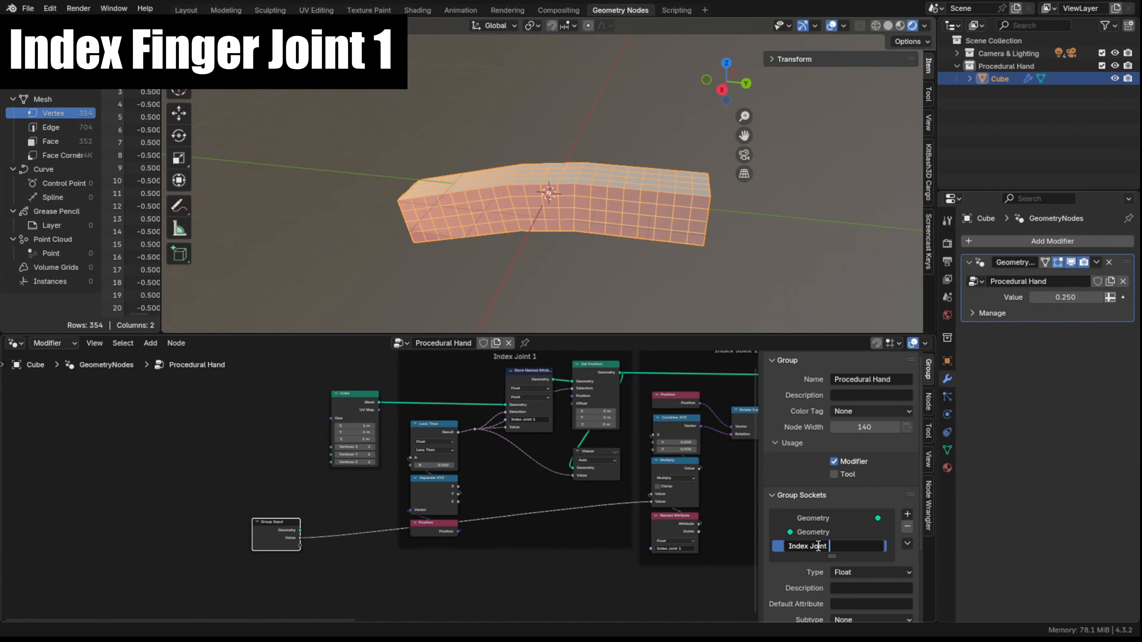
{"action": "key", "text": "Return"}
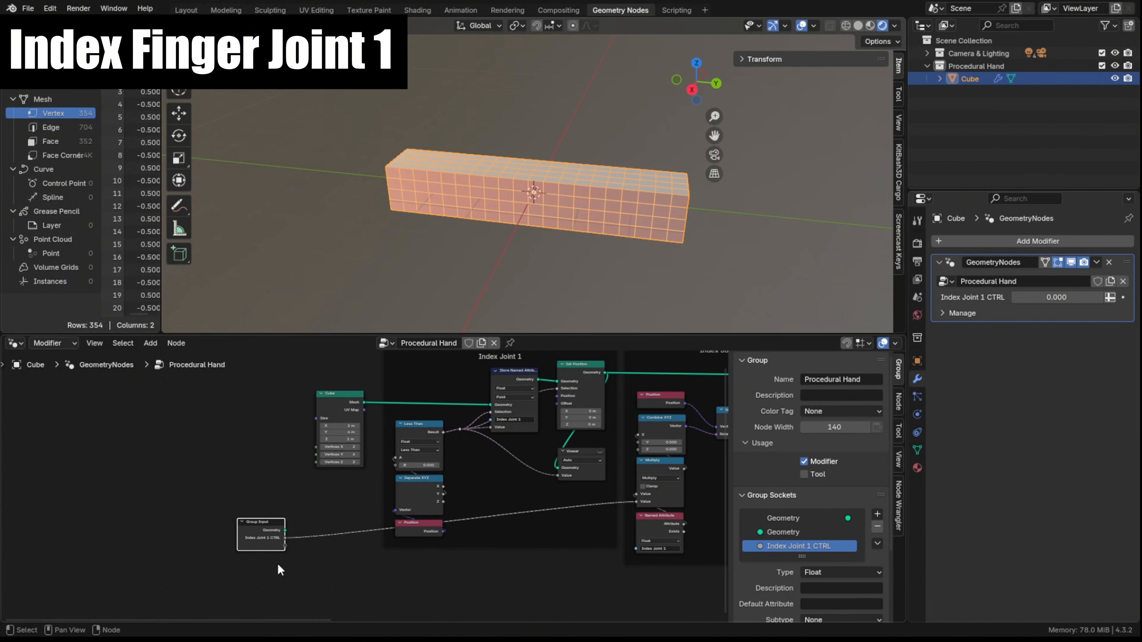
Add reroute points to the Group Input link and arrange them so it passes below the Index Joint 1 frame
{"action": "right_click_drag", "start_coordinate": [280, 566], "coordinate": [389, 524], "text": "shift"}
{"action": "left_click_drag", "start_coordinate": [387, 534], "coordinate": [363, 557]}
{"action": "right_click_drag", "start_coordinate": [569, 504], "coordinate": [571, 526], "text": "shift"}
{"action": "left_click_drag", "start_coordinate": [570, 515], "coordinate": [620, 555]}
{"action": "right_click_drag", "start_coordinate": [618, 526], "coordinate": [634, 531], "text": "shift"}
{"action": "left_click_drag", "start_coordinate": [628, 529], "coordinate": [619, 500]}
Try different Index Joint 1 CTRL values while viewing the finger from the side, and reset the input to 0
{"action": "key", "text": "Home"}
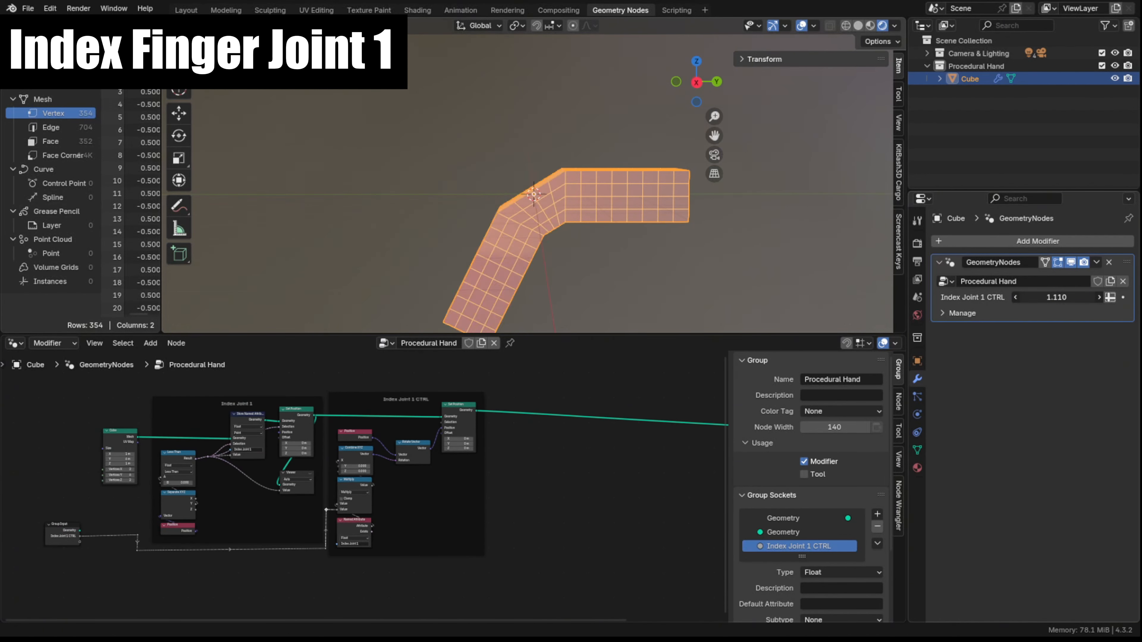
{"action": "left_click_drag", "start_coordinate": [1057, 297], "coordinate": [962, 298]}
{"action": "key", "text": "KP_3"}
{"action": "scroll", "coordinate": [646, 185], "scroll_direction": "up", "scroll_amount": 2}
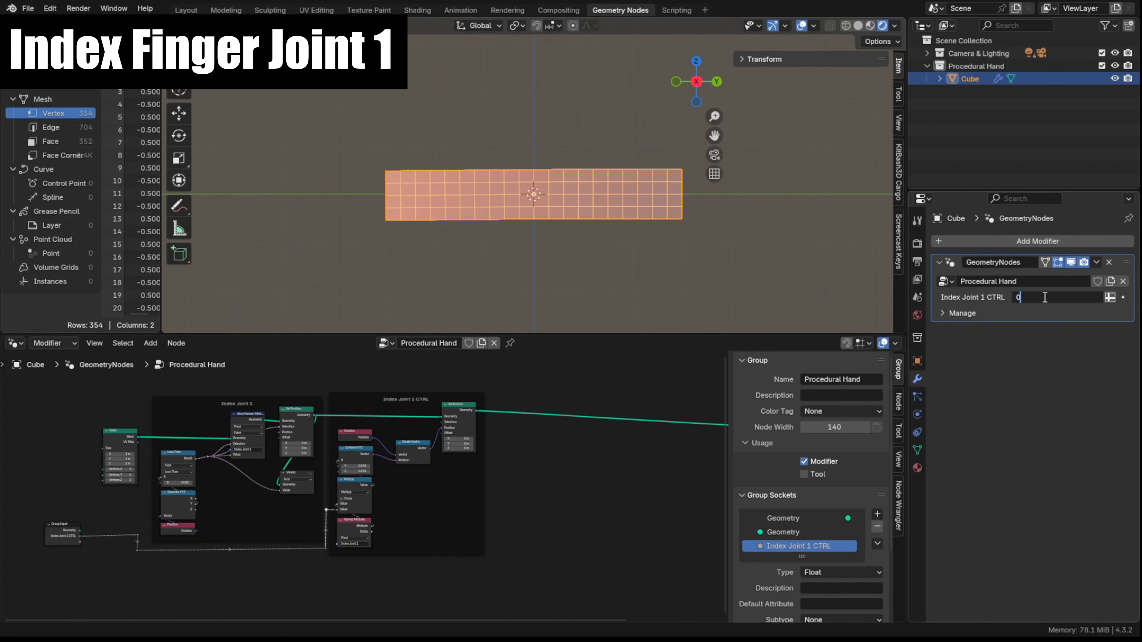
{"action": "key", "text": "Return"}
Annotate the intended base joint bend around the finger with two perpendicular lines and a curved double arrow
{"action": "scroll", "coordinate": [588, 243], "scroll_direction": "down", "scroll_amount": 2}
{"action": "scroll", "coordinate": [588, 243], "scroll_direction": "up", "scroll_amount": 2}
{"action": "scroll", "coordinate": [588, 244], "scroll_direction": "down", "scroll_amount": 2}
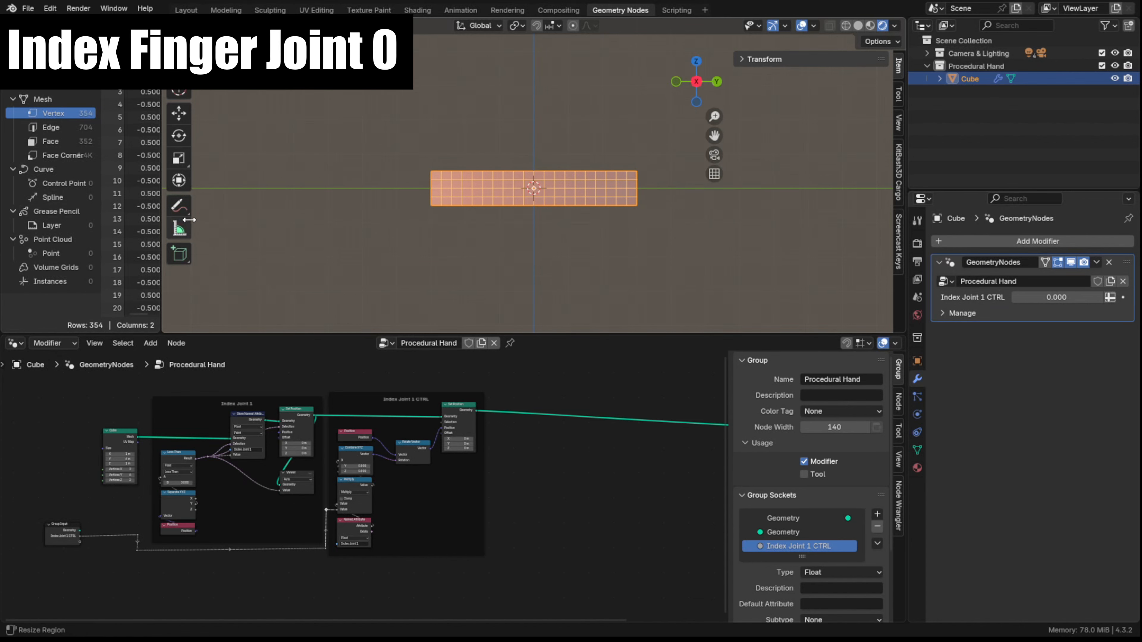
{"action": "left_click", "coordinate": [182, 209]}
{"action": "scroll", "coordinate": [625, 180], "scroll_direction": "down", "scroll_amount": 2}
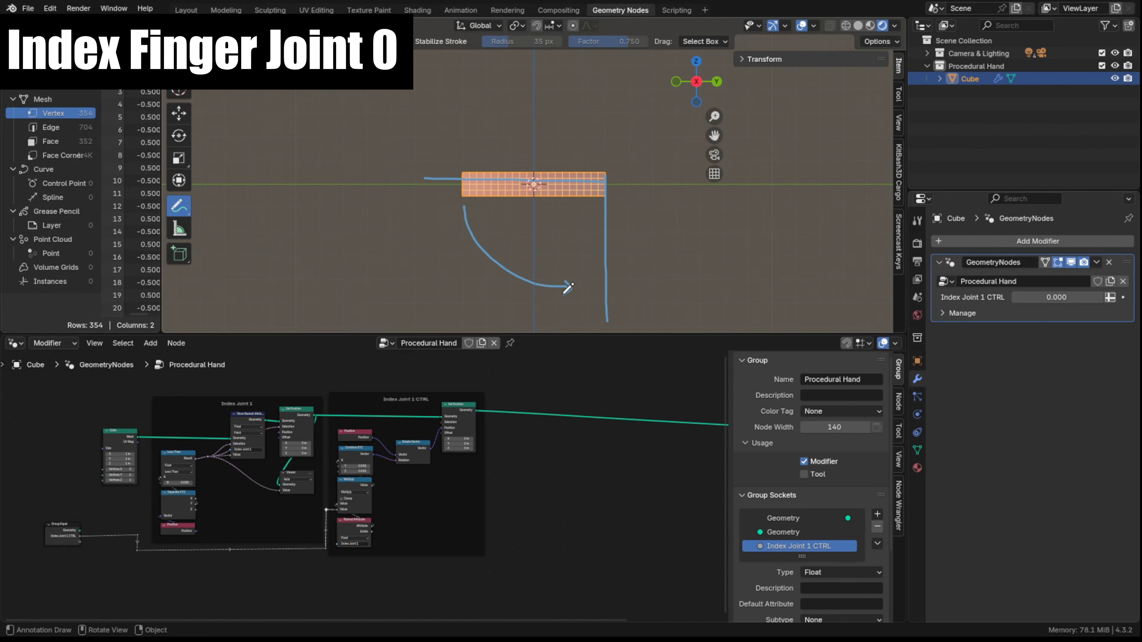
{"action": "left_click", "coordinate": [180, 69]}
{"action": "middle_click_drag", "start_coordinate": [585, 228], "coordinate": [599, 245]}
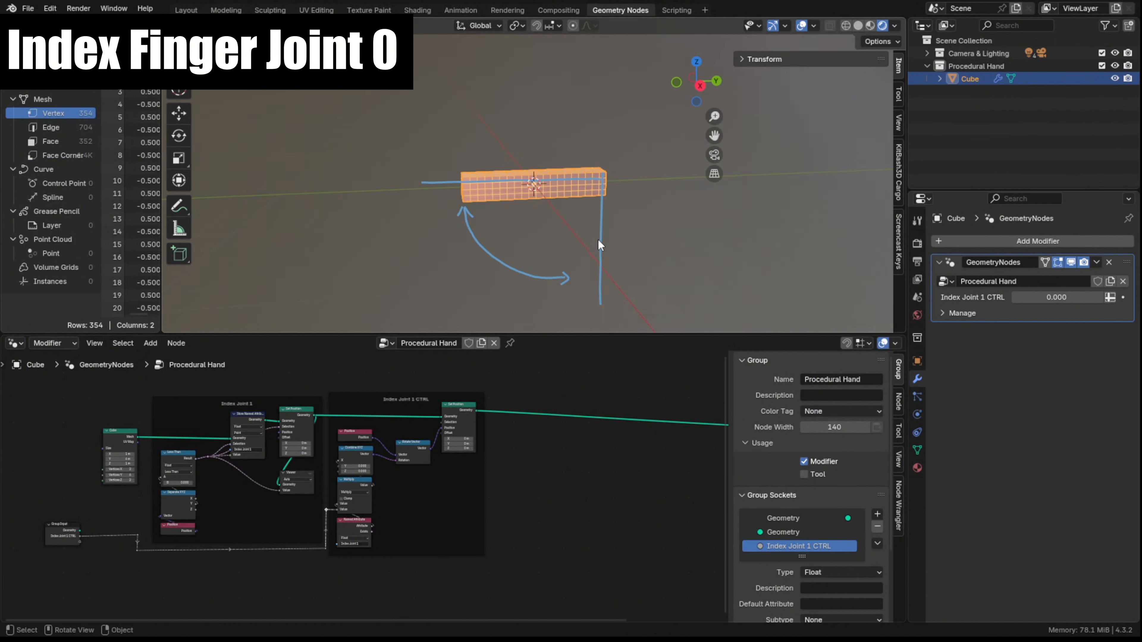
Move the Subdivide Mesh and Group Output nodes farther away from the Index Joint 1 CTRL frame
{"action": "scroll", "coordinate": [599, 245], "scroll_direction": "up", "scroll_amount": 1}
{"action": "middle_click_drag", "start_coordinate": [694, 477], "coordinate": [581, 459]}
{"action": "scroll", "coordinate": [581, 459], "scroll_direction": "down", "scroll_amount": 1}
{"action": "left_click_drag", "start_coordinate": [681, 398], "coordinate": [625, 442]}
{"action": "key", "text": "g"}
{"action": "left_click", "coordinate": [678, 431]}
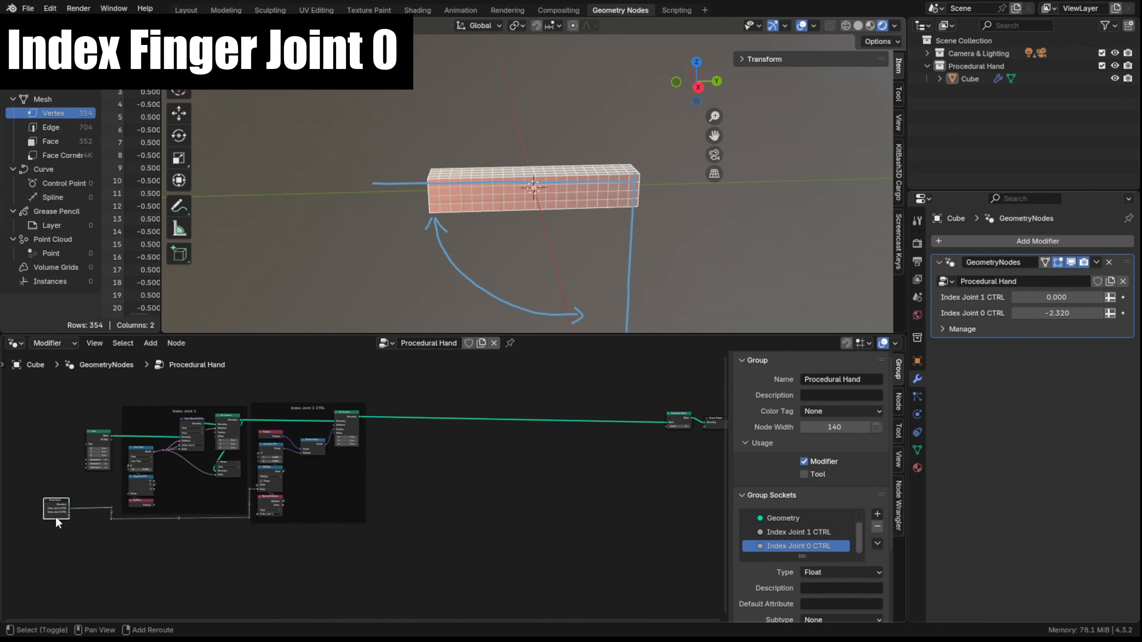
Undo the Index Joint 0 CTRL input and place a duplicate Group Input node beside the Index Joint 1 CTRL frame
{"action": "key", "text": "ctrl+z"}
{"action": "key", "text": "shift+d"}
{"action": "left_click", "coordinate": [470, 452]}
{"action": "scroll", "coordinate": [471, 451], "scroll_direction": "up", "scroll_amount": 1}
{"action": "scroll", "coordinate": [469, 451], "scroll_direction": "up", "scroll_amount": 6}
{"action": "middle_click_drag", "start_coordinate": [377, 430], "coordinate": [292, 483]}
{"action": "scroll", "coordinate": [292, 483], "scroll_direction": "down", "scroll_amount": 4}
Insert a Transform Geometry node before Subdivide Mesh and translate the finger along negative Y until its base end meets the origin
{"action": "key", "text": "shift+a"}
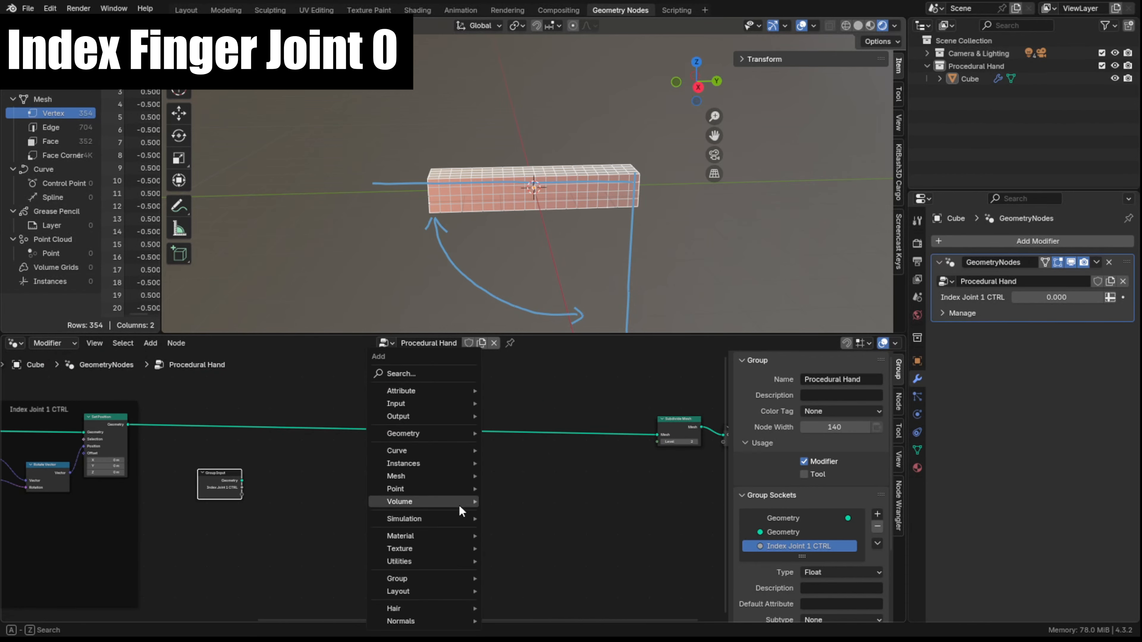
{"action": "left_click", "coordinate": [443, 374]}
{"action": "type", "text": "Tra"}
{"action": "key", "text": "Return"}
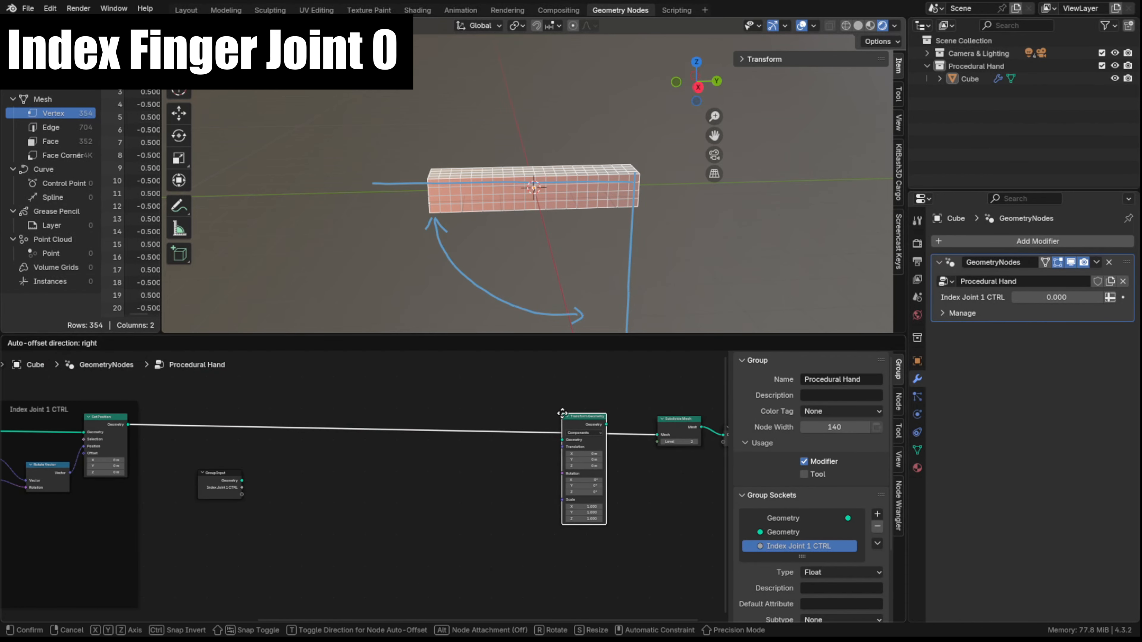
{"action": "left_click", "coordinate": [531, 446]}
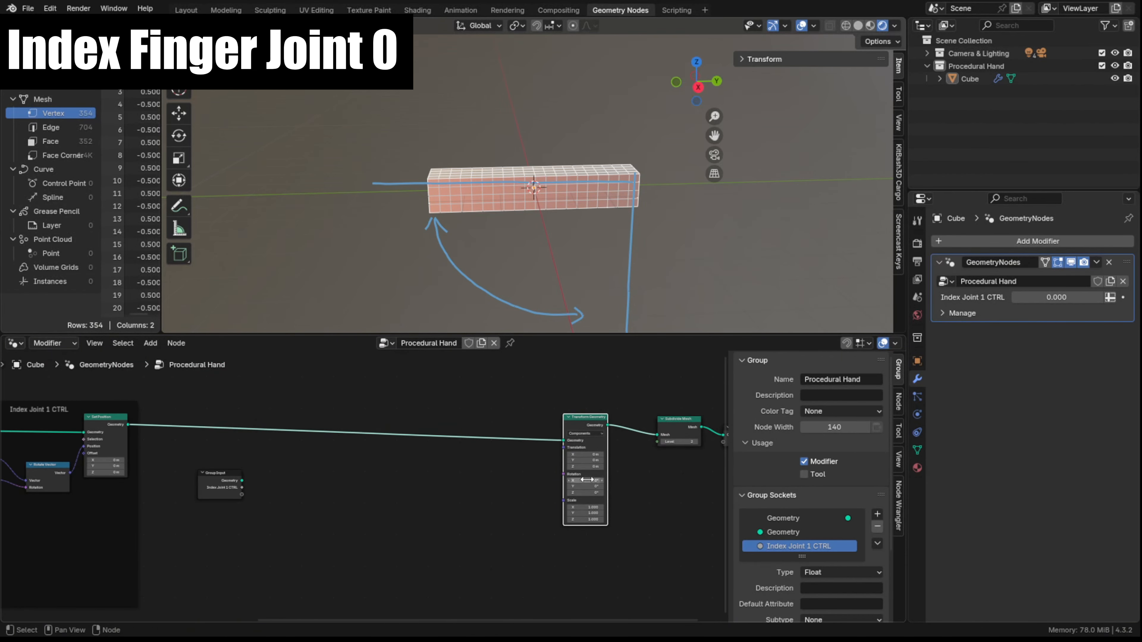
{"action": "mouse_move", "coordinate": [584, 460]}
{"action": "left_mouse_down"}
{"action": "mouse_move", "coordinate": [605, 460]}
{"action": "mouse_move", "coordinate": [565, 460]}
{"action": "mouse_move", "coordinate": [584, 460]}
{"action": "left_mouse_up"}
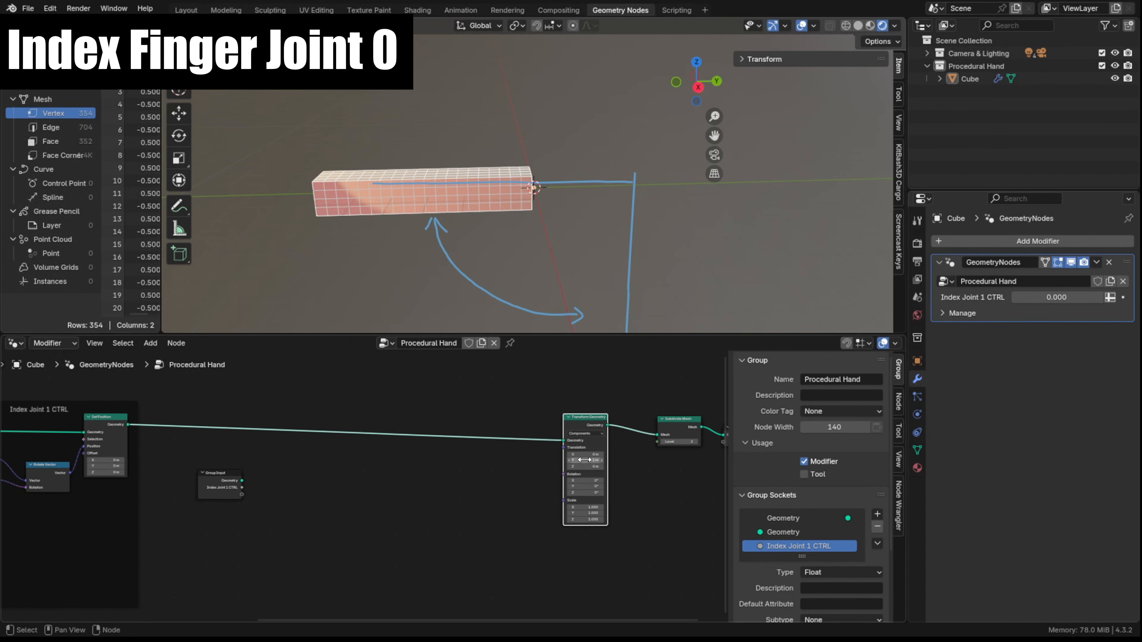
Undo the last Y translation and feed the Transform Geometry node's Translation from a new Combine XYZ node
{"action": "key", "text": "ctrl+z"}
{"action": "left_click_drag", "start_coordinate": [216, 478], "coordinate": [186, 485]}
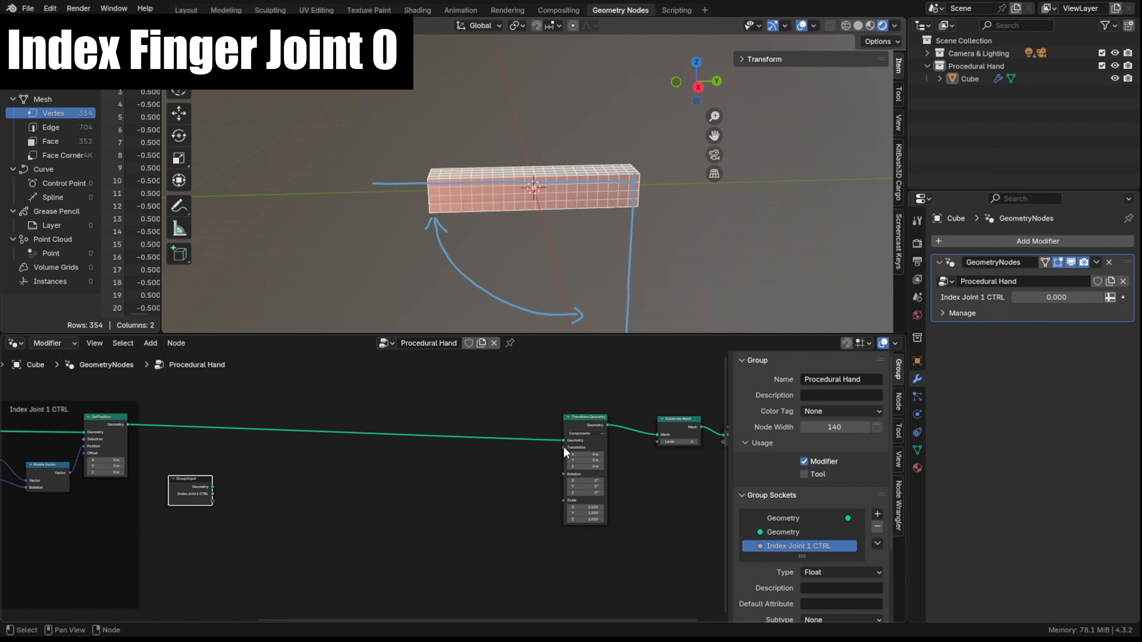
{"action": "left_click_drag", "start_coordinate": [564, 448], "coordinate": [507, 457]}
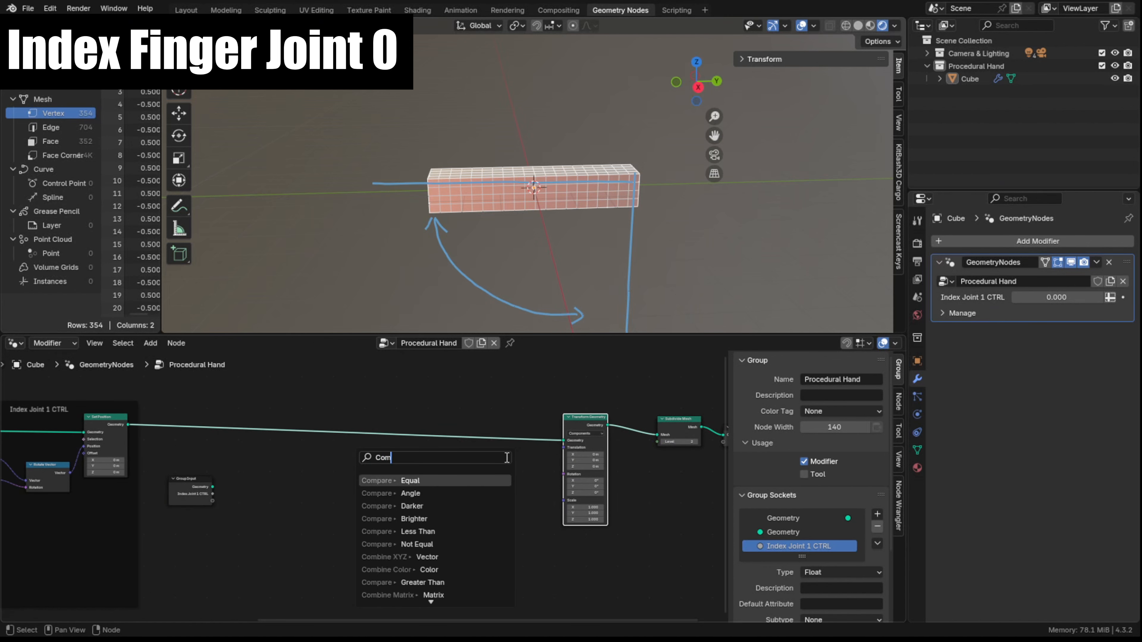
{"action": "type", "text": "Combine"}
{"action": "key", "text": "Return"}
{"action": "left_click", "coordinate": [497, 453]}
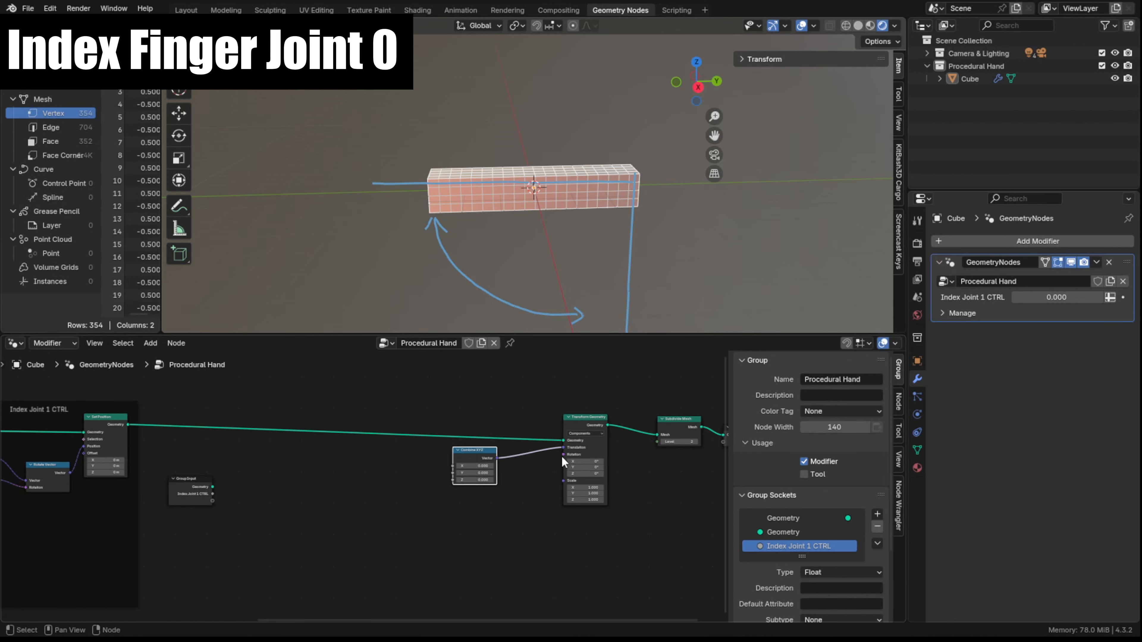
Feed the Transform Geometry node's Rotation from a second Combine XYZ node and save the file
{"action": "left_click_drag", "start_coordinate": [568, 461], "coordinate": [342, 486]}
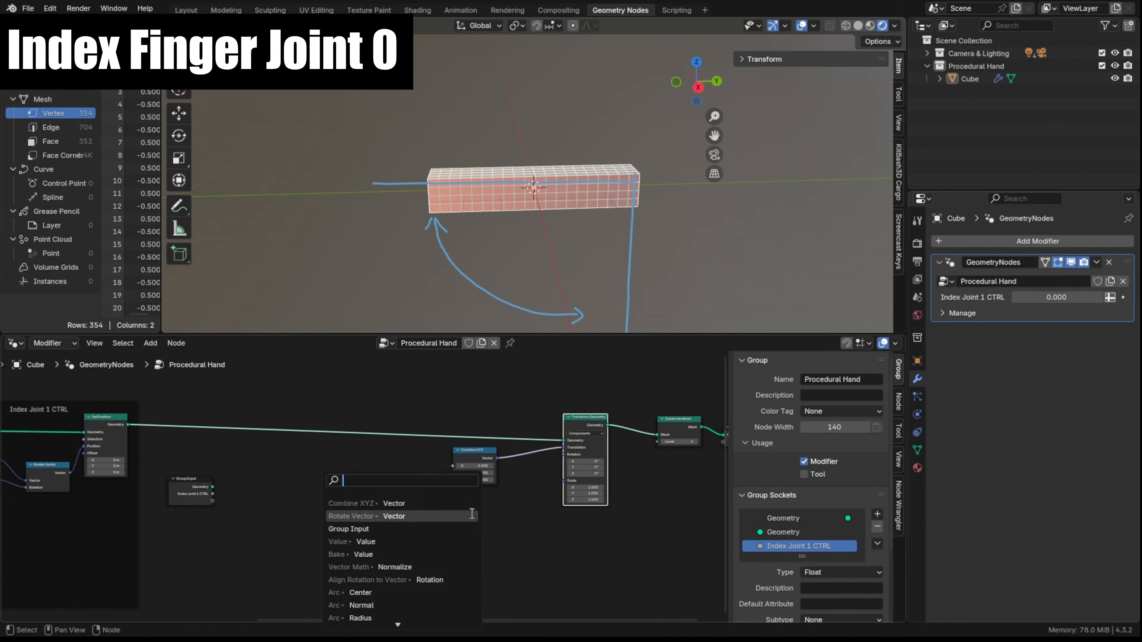
{"action": "type", "text": "Combine"}
{"action": "key", "text": "Return"}
{"action": "left_click", "coordinate": [468, 513]}
{"action": "key", "text": "ctrl+s"}
Try a Y value of -3 on the Combine XYZ node that drives the translation
{"action": "scroll", "coordinate": [437, 491], "scroll_direction": "up", "scroll_amount": 4}
{"action": "left_click_drag", "start_coordinate": [486, 456], "coordinate": [450, 456]}
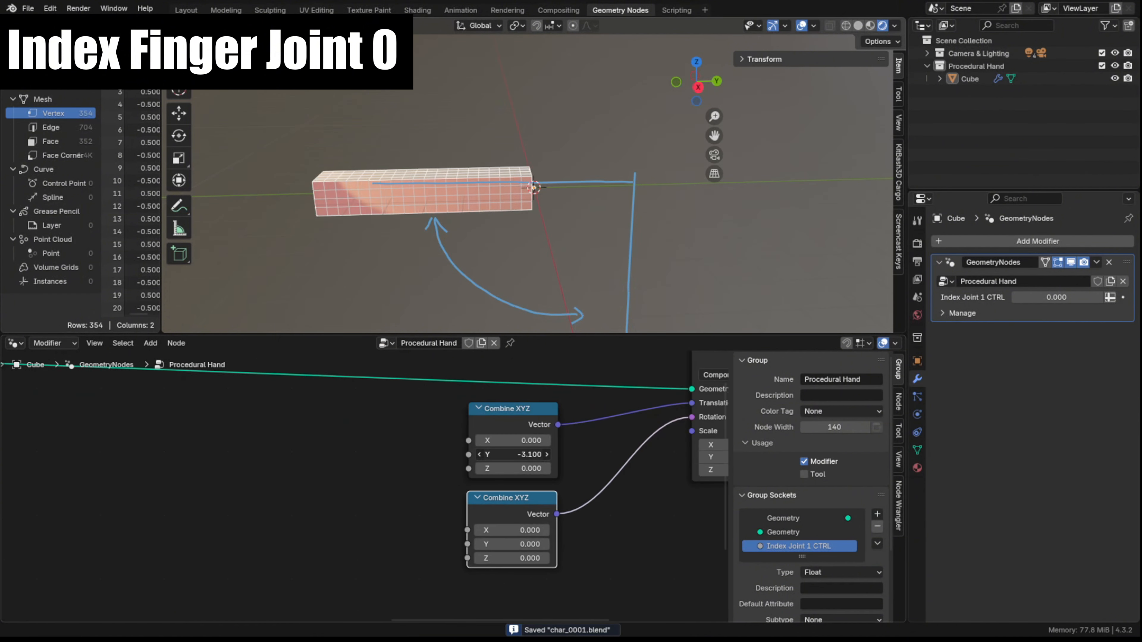
{"action": "mouse_move", "coordinate": [501, 529]}
{"action": "left_mouse_down"}
{"action": "mouse_move", "coordinate": [546, 529]}
{"action": "mouse_move", "coordinate": [507, 522]}
{"action": "left_mouse_up"}
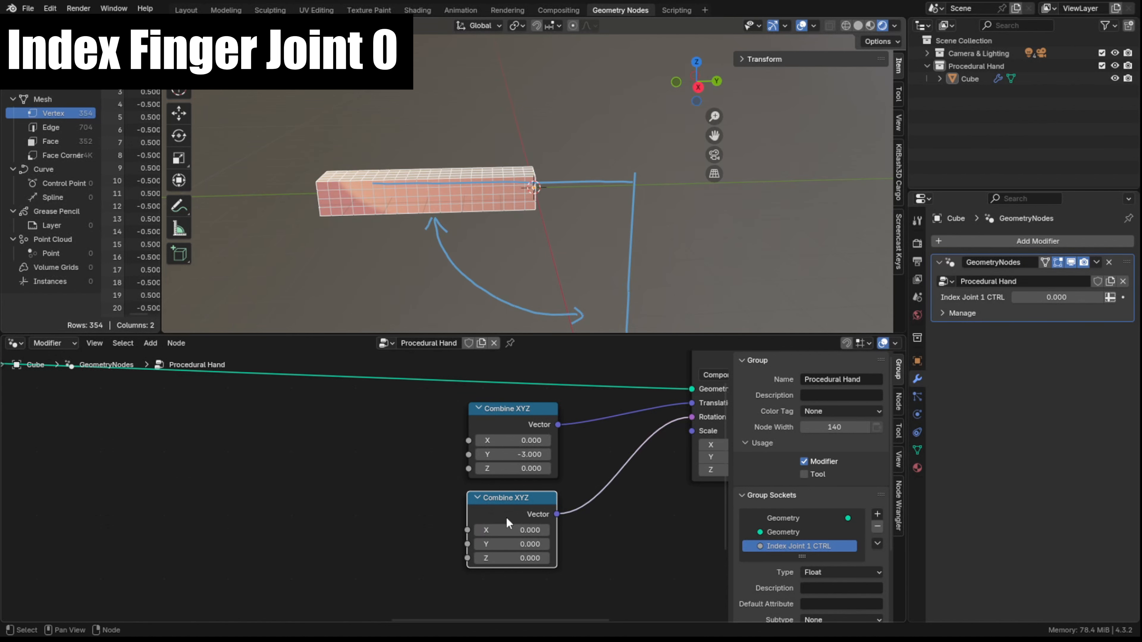
Restore the Index Joint 0 CTRL input, link it to the translation Combine XYZ node's Y, and set its modifier value to 0
{"action": "scroll", "coordinate": [489, 519], "scroll_direction": "down", "scroll_amount": 2}
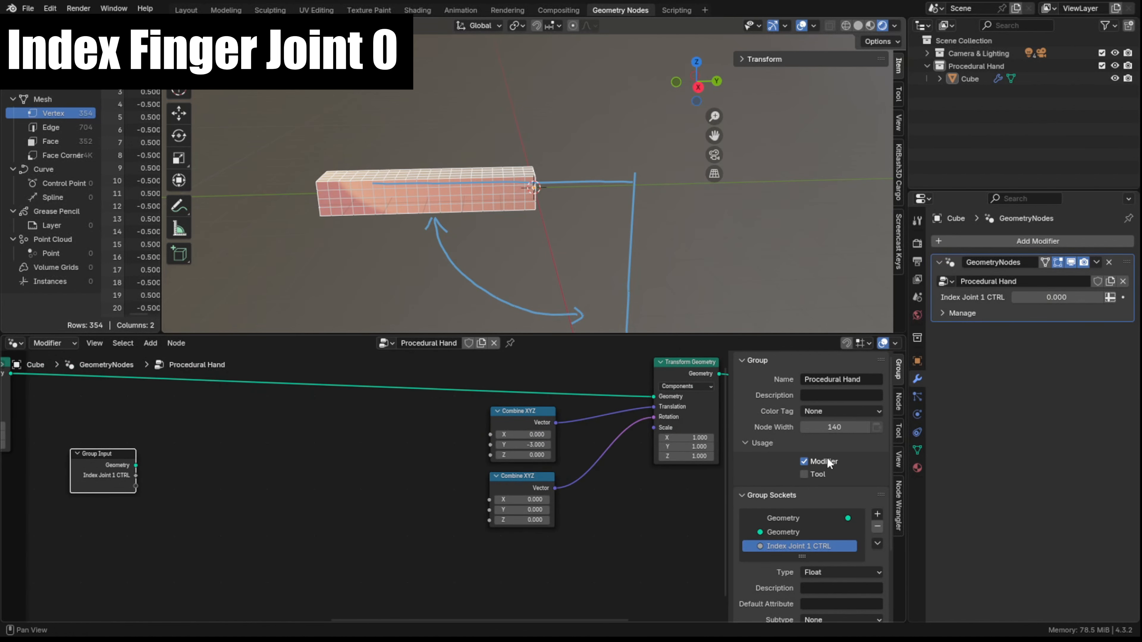
{"action": "left_click", "coordinate": [900, 529]}
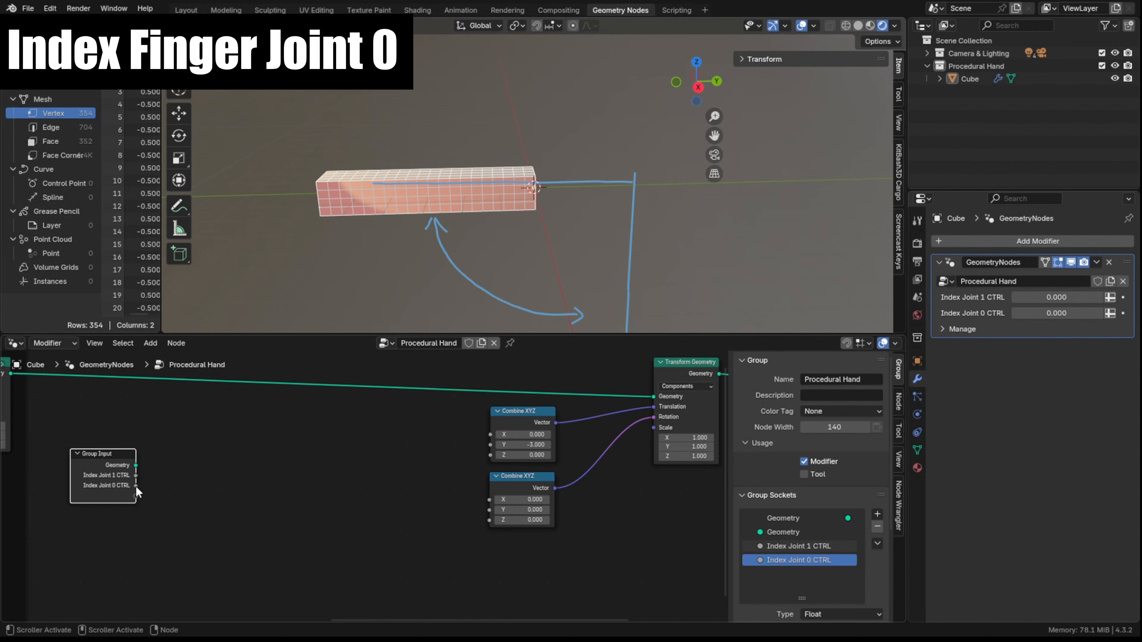
{"action": "left_click_drag", "start_coordinate": [135, 486], "coordinate": [490, 445]}
{"action": "left_click", "coordinate": [1050, 314]}
{"action": "type", "text": "0"}
{"action": "key", "text": "Return"}
Link Index Joint 0 CTRL to the rotation Combine XYZ's X and the translation Combine XYZ's Z, and set the control to 1.55
{"action": "left_click_drag", "start_coordinate": [136, 485], "coordinate": [198, 495]}
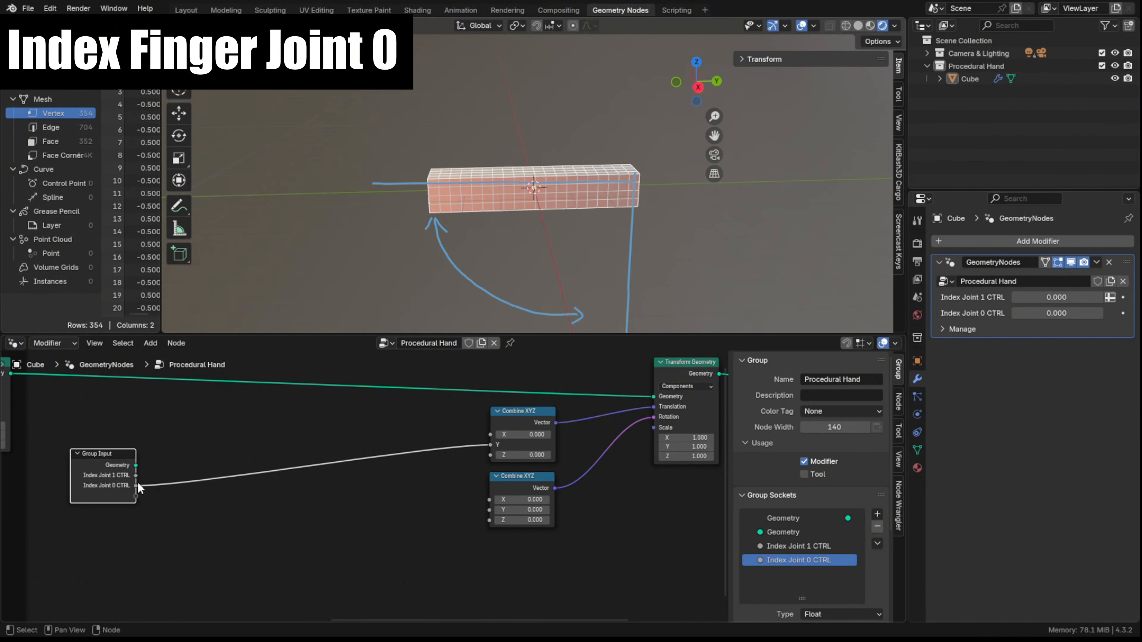
{"action": "left_click_drag", "start_coordinate": [136, 485], "coordinate": [489, 499]}
{"action": "left_click_drag", "start_coordinate": [1056, 313], "coordinate": [1097, 313]}
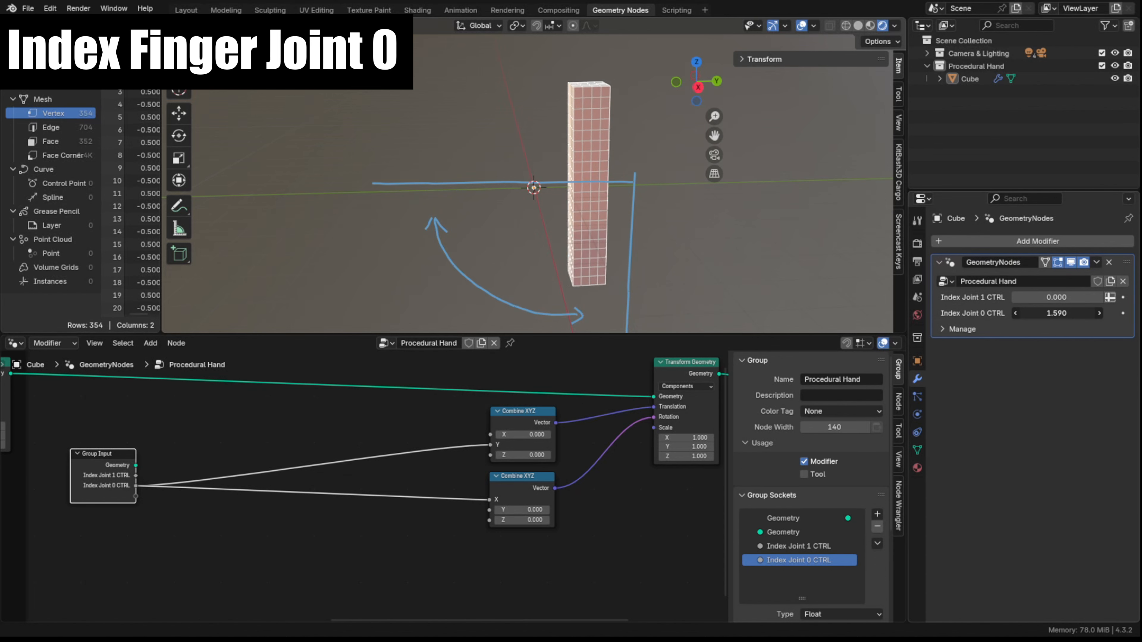
{"action": "left_click_drag", "start_coordinate": [527, 456], "coordinate": [482, 465]}
{"action": "mouse_move", "coordinate": [1056, 313]}
{"action": "left_mouse_down"}
{"action": "mouse_move", "coordinate": [1025, 313]}
{"action": "mouse_move", "coordinate": [1056, 314]}
{"action": "left_mouse_up"}
Circle the world origin in the viewport with the Annotate tool
{"action": "middle_click_drag", "start_coordinate": [620, 252], "coordinate": [632, 235]}
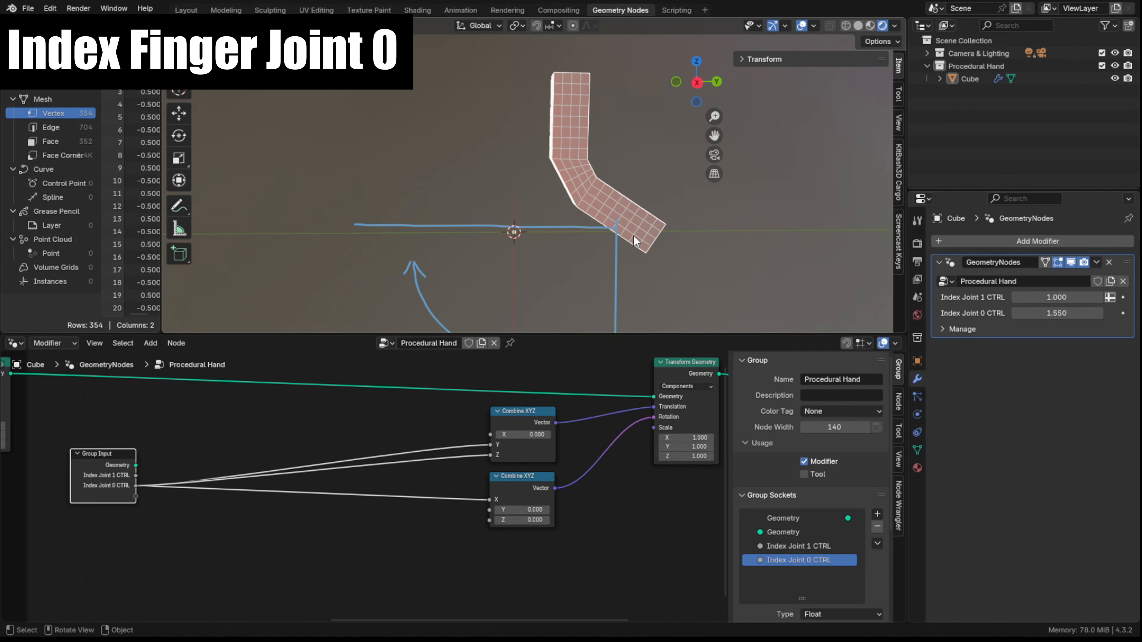
{"action": "left_click", "coordinate": [179, 206]}
{"action": "middle_click_drag", "start_coordinate": [536, 226], "coordinate": [563, 235]}
{"action": "key", "text": "w"}
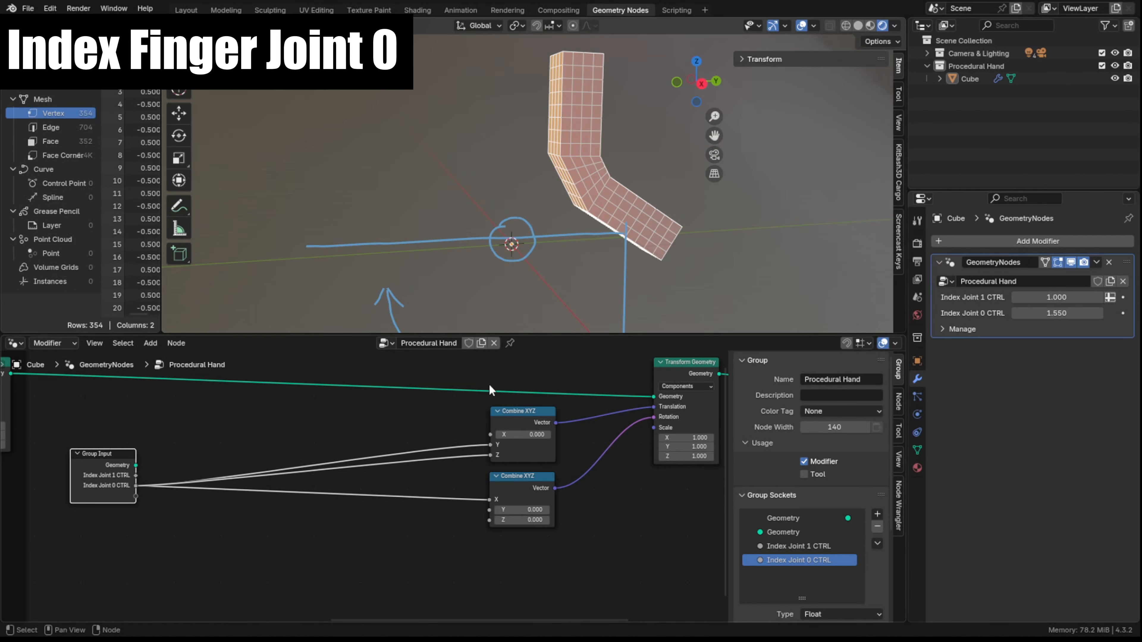
From the side view, annotate one arrow toward negative Y and one downward arrow to mark the finger's required offsets to the origin
{"action": "left_click_drag", "start_coordinate": [1025, 312], "coordinate": [1027, 312]}
{"action": "left_click_drag", "start_coordinate": [1053, 313], "coordinate": [1051, 313]}
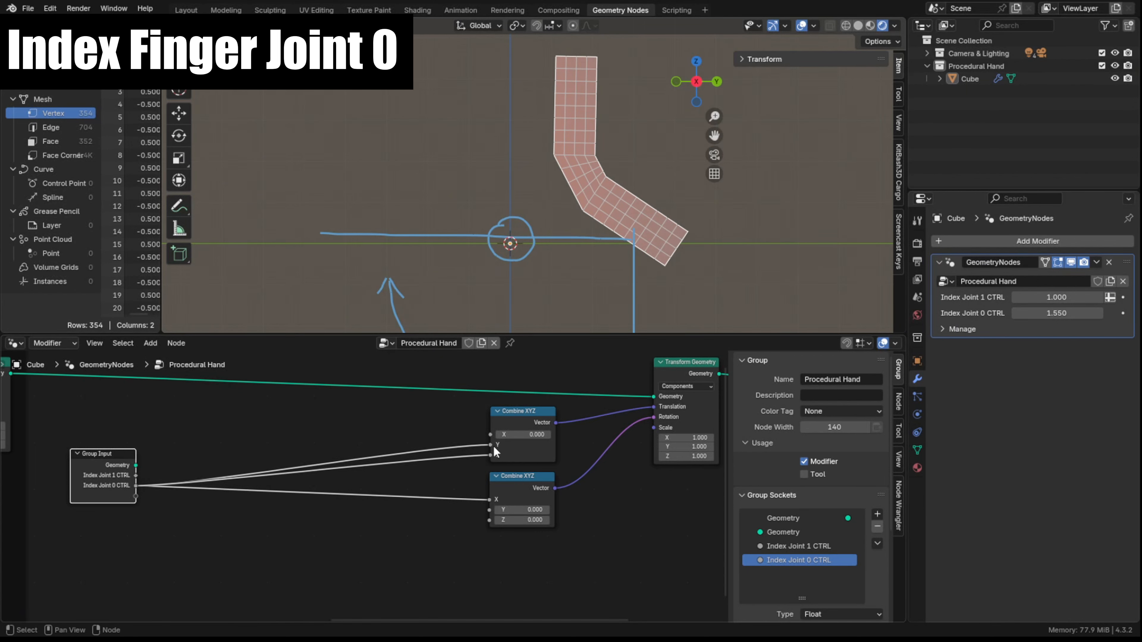
{"action": "mouse_move", "coordinate": [490, 445]}
{"action": "left_click", "coordinate": [179, 206]}
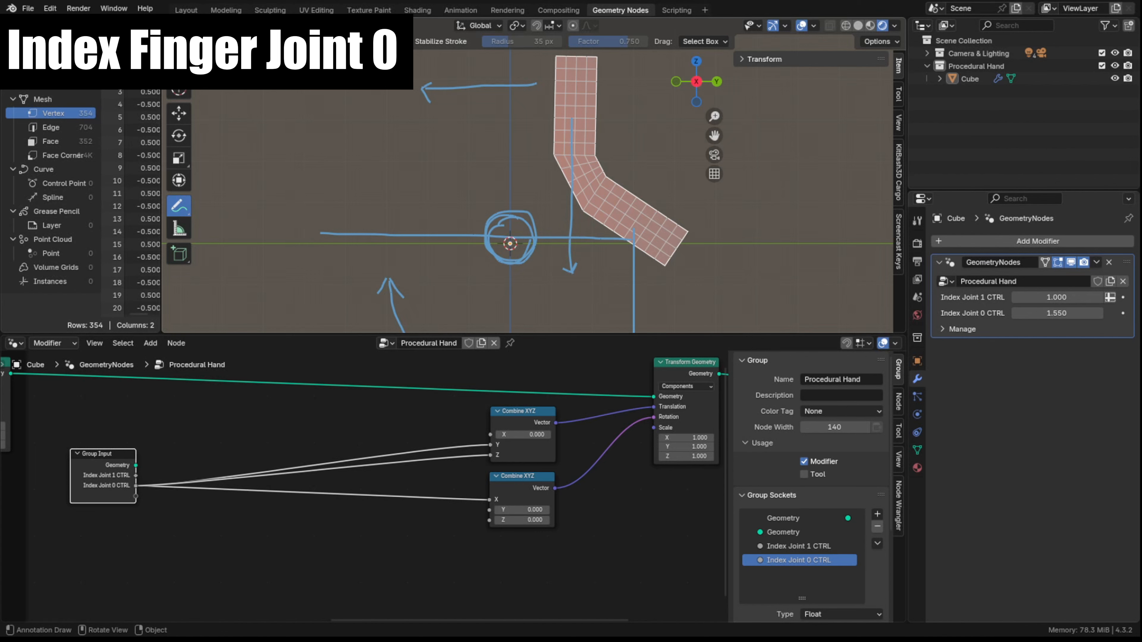
{"action": "key", "text": "w"}
Insert a Multiply node of -0.4 between Index Joint 0 CTRL and the translation Combine XYZ's Y, and collapse it
{"action": "left_click_drag", "start_coordinate": [136, 485], "coordinate": [226, 449]}
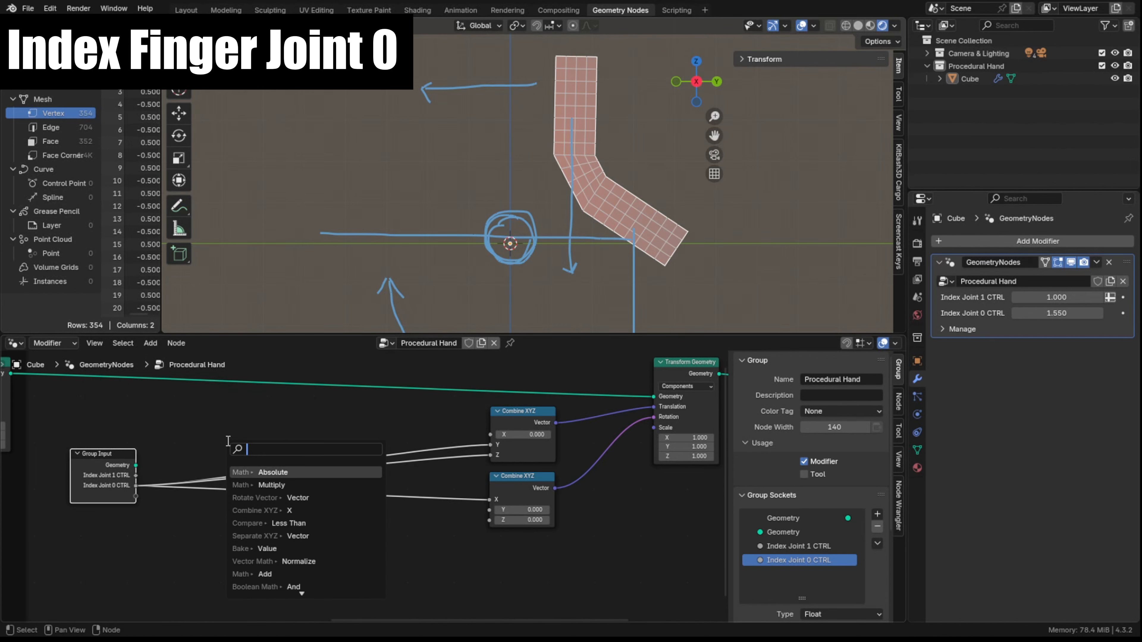
{"action": "type", "text": "Mul"}
{"action": "key", "text": "Return"}
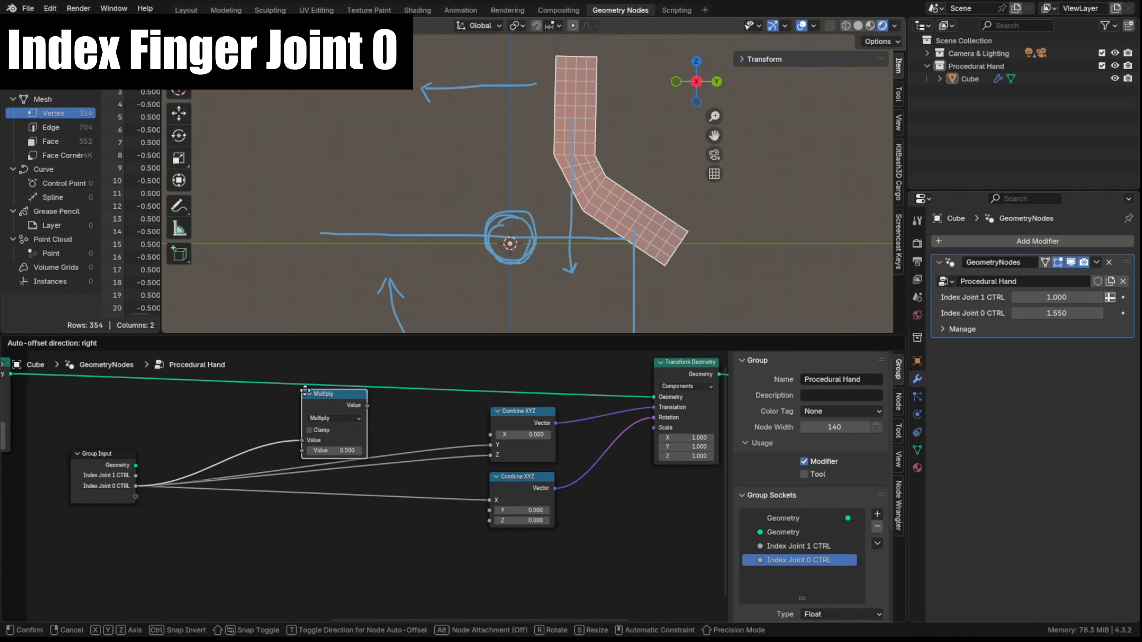
{"action": "left_click", "coordinate": [234, 426]}
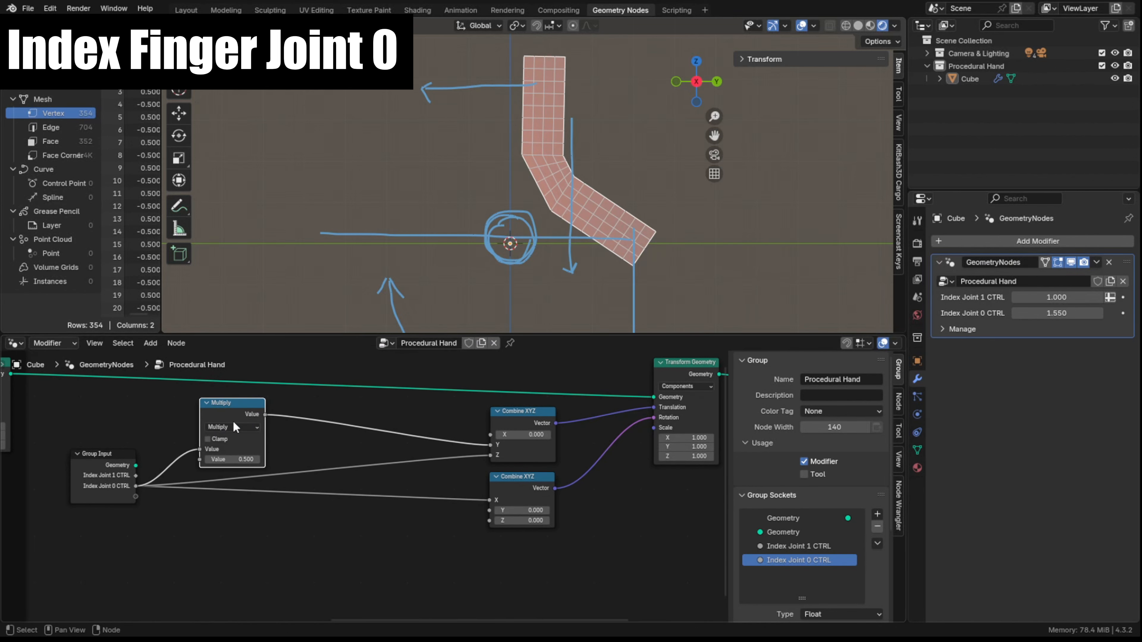
{"action": "left_click_drag", "start_coordinate": [239, 460], "coordinate": [191, 459]}
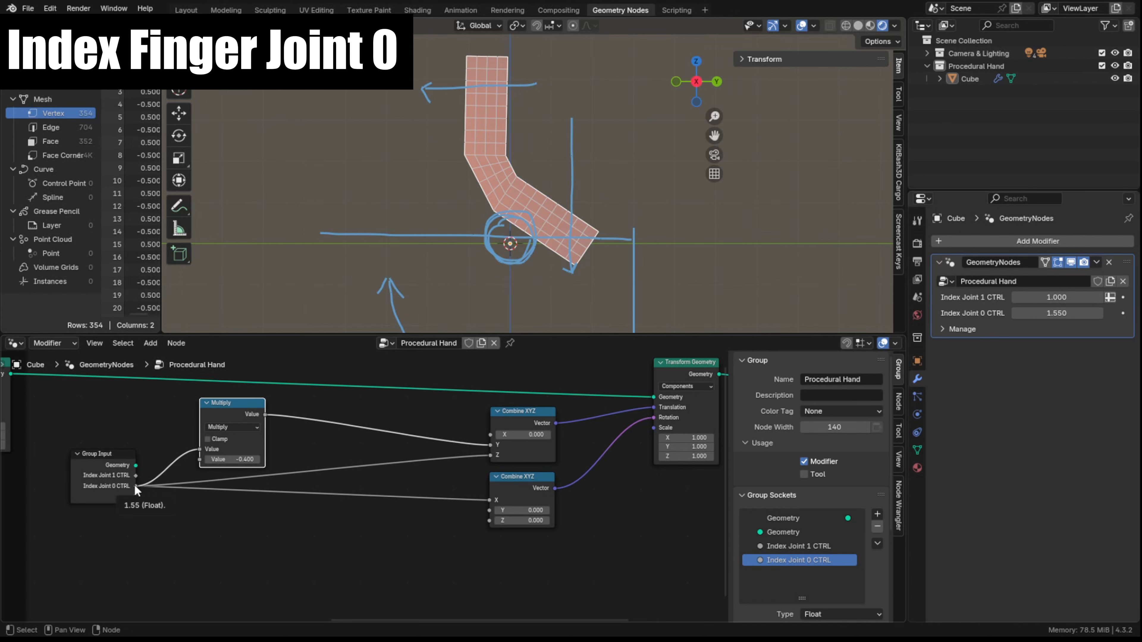
{"action": "left_click", "coordinate": [896, 400]}
{"action": "left_click", "coordinate": [207, 403]}
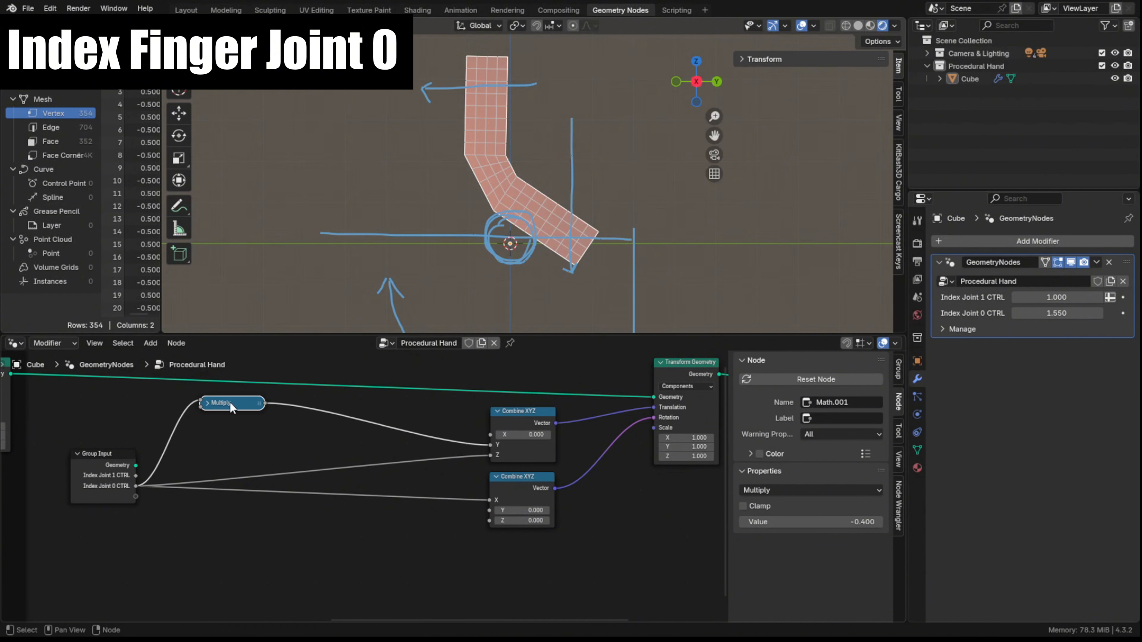
Insert a second Multiply node of -1.9 between Index Joint 0 CTRL and the translation Combine XYZ's Z, and collapse it
{"action": "left_click_drag", "start_coordinate": [137, 486], "coordinate": [208, 463]}
{"action": "key", "text": "Return"}
{"action": "left_click", "coordinate": [253, 442]}
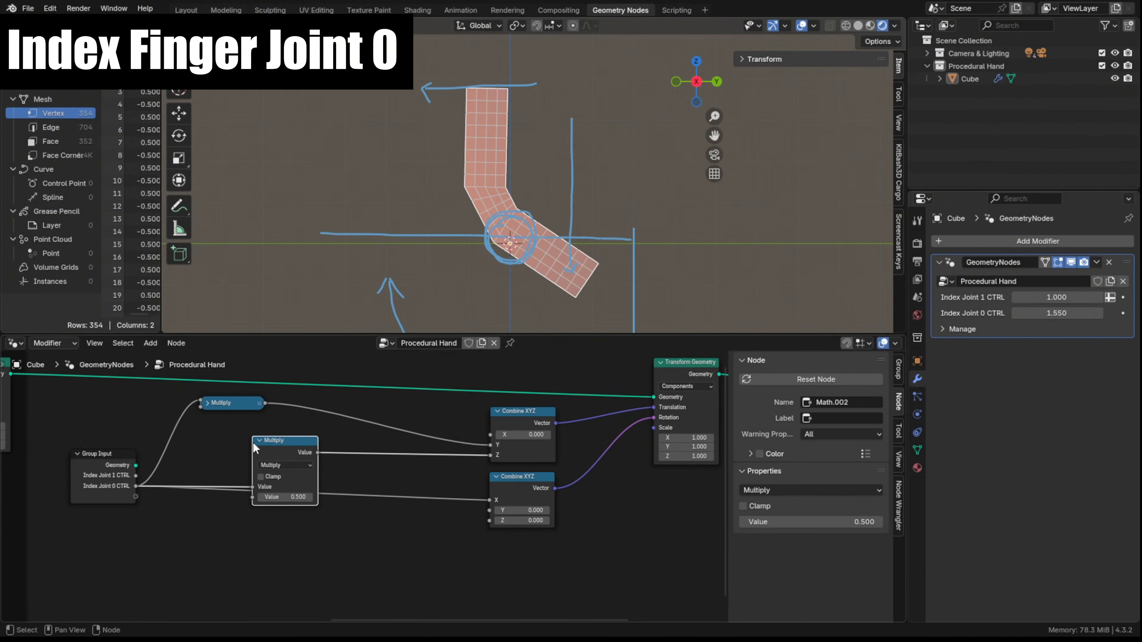
{"action": "left_click_drag", "start_coordinate": [269, 441], "coordinate": [216, 420]}
{"action": "left_click_drag", "start_coordinate": [235, 475], "coordinate": [220, 476]}
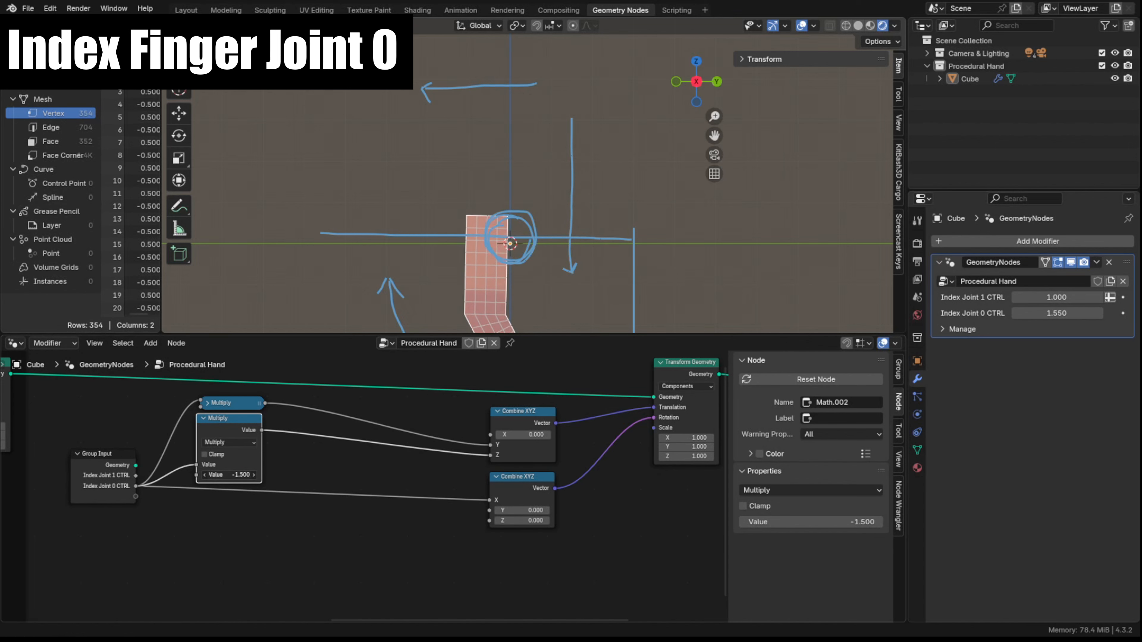
{"action": "left_click", "coordinate": [203, 418]}
{"action": "left_click_drag", "start_coordinate": [203, 418], "coordinate": [206, 441]}
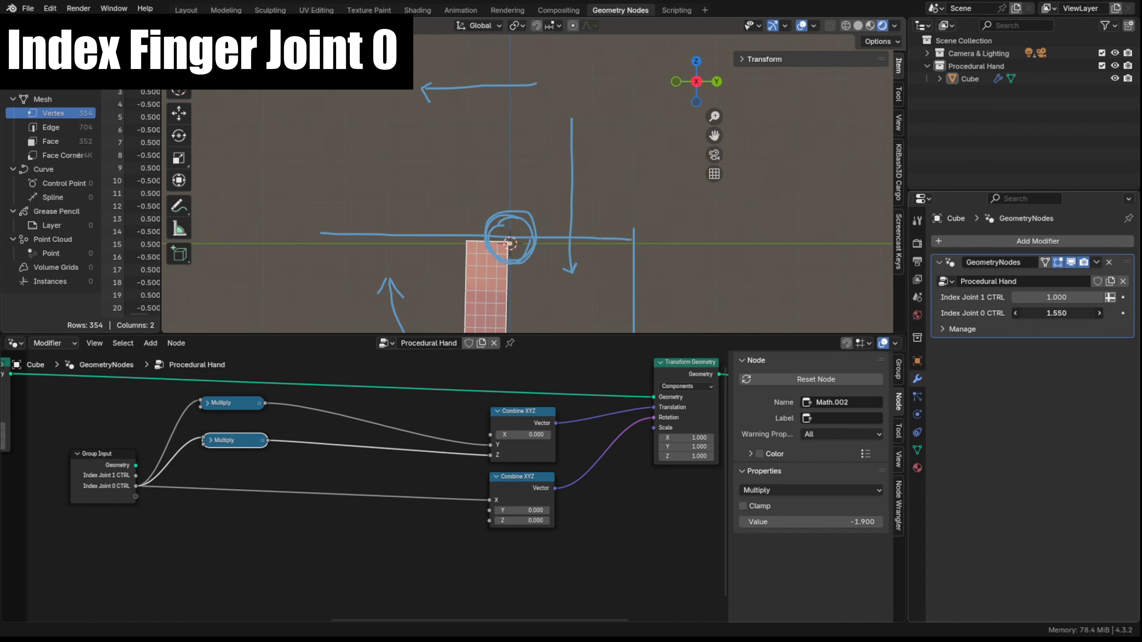
Lower Index Joint 0 CTRL to -0.02 to check how the finger swings around the origin
{"action": "mouse_move", "coordinate": [1056, 313]}
{"action": "left_mouse_down"}
{"action": "mouse_move", "coordinate": [1011, 313]}
{"action": "mouse_move", "coordinate": [1052, 313]}
{"action": "left_mouse_up"}
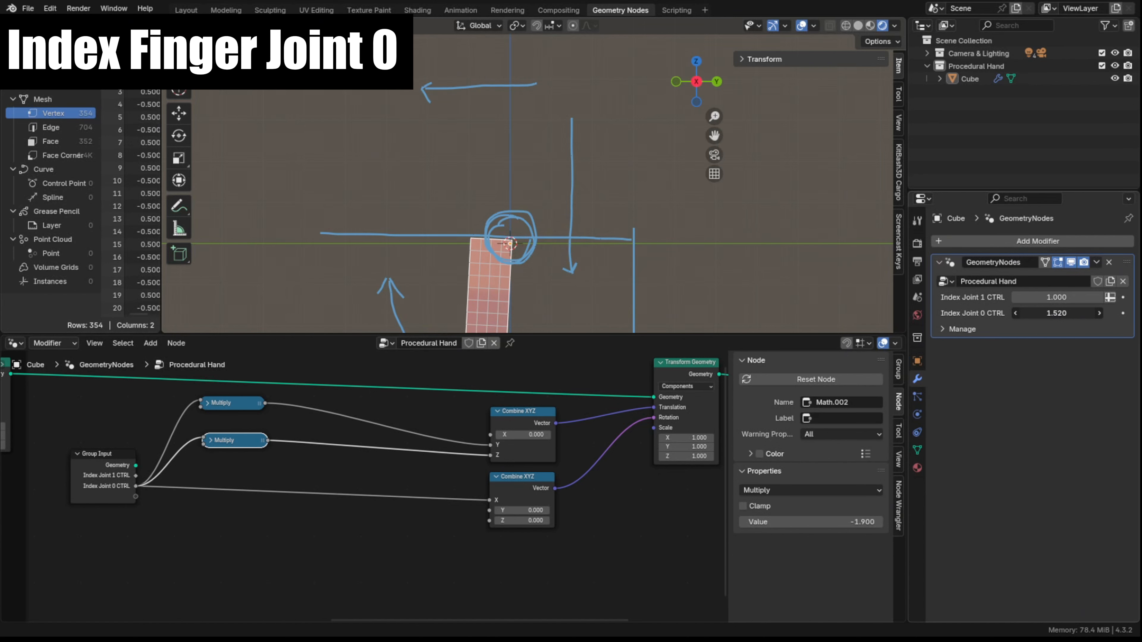
{"action": "left_click_drag", "start_coordinate": [1052, 313], "coordinate": [1012, 313]}
{"action": "scroll", "coordinate": [493, 191], "scroll_direction": "down", "scroll_amount": 2}
{"action": "middle_click_drag", "start_coordinate": [493, 191], "coordinate": [508, 209]}
{"action": "scroll", "coordinate": [508, 209], "scroll_direction": "up", "scroll_amount": 1}
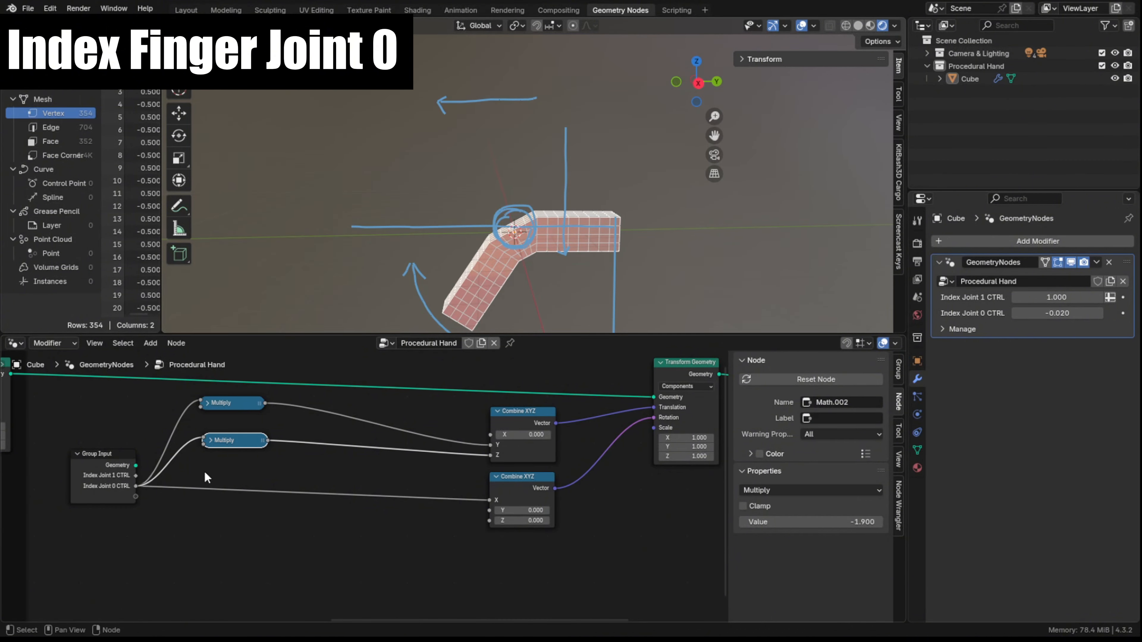
Move the rotation Combine XYZ node down, reroute its control link beneath the others, and expand and space out the two Multiply nodes
{"action": "scroll", "coordinate": [362, 488], "scroll_direction": "down", "scroll_amount": 2}
{"action": "left_click_drag", "start_coordinate": [485, 488], "coordinate": [483, 586]}
{"action": "left_click", "coordinate": [232, 448]}
{"action": "right_click_drag", "start_coordinate": [265, 496], "coordinate": [277, 519], "text": "shift"}
{"action": "left_click_drag", "start_coordinate": [274, 514], "coordinate": [181, 545]}
{"action": "scroll", "coordinate": [266, 427], "scroll_direction": "up", "scroll_amount": 1}
{"action": "middle_click_drag", "start_coordinate": [266, 428], "coordinate": [292, 516]}
{"action": "left_click_drag", "start_coordinate": [281, 471], "coordinate": [276, 523]}
{"action": "left_click", "coordinate": [251, 435]}
{"action": "middle_click_drag", "start_coordinate": [367, 484], "coordinate": [347, 463]}
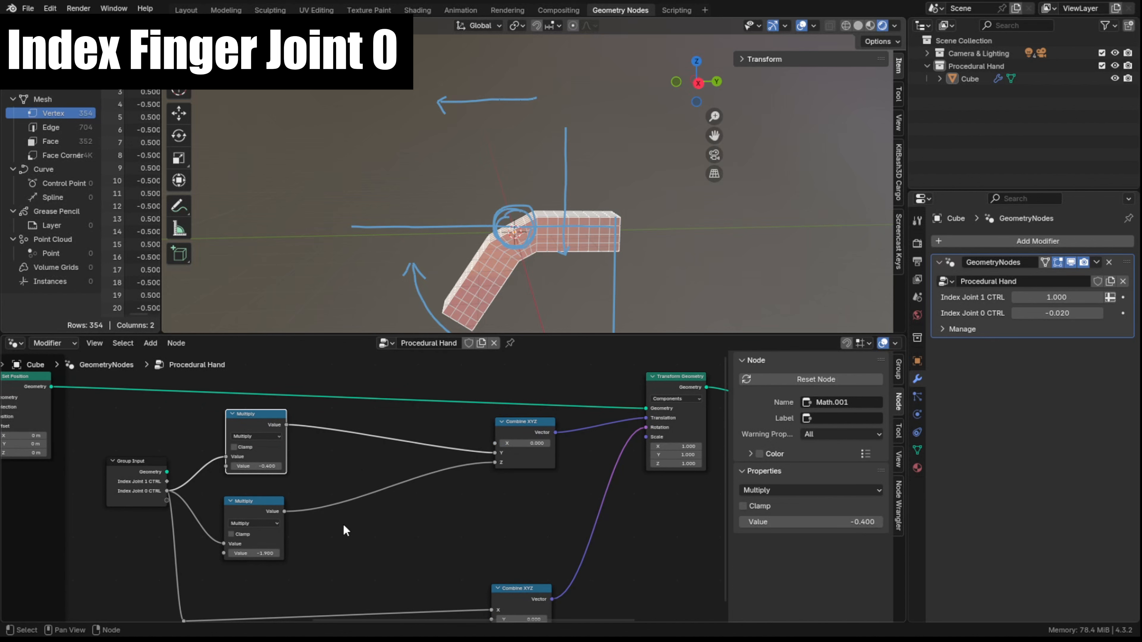
Insert a Sine node between the -1.9 Multiply node and the translation's Z input, and test it with Index Joint 0 CTRL
{"action": "middle_click_drag", "start_coordinate": [344, 529], "coordinate": [368, 518]}
{"action": "left_click_drag", "start_coordinate": [309, 501], "coordinate": [344, 507]}
{"action": "type", "text": "Sin"}
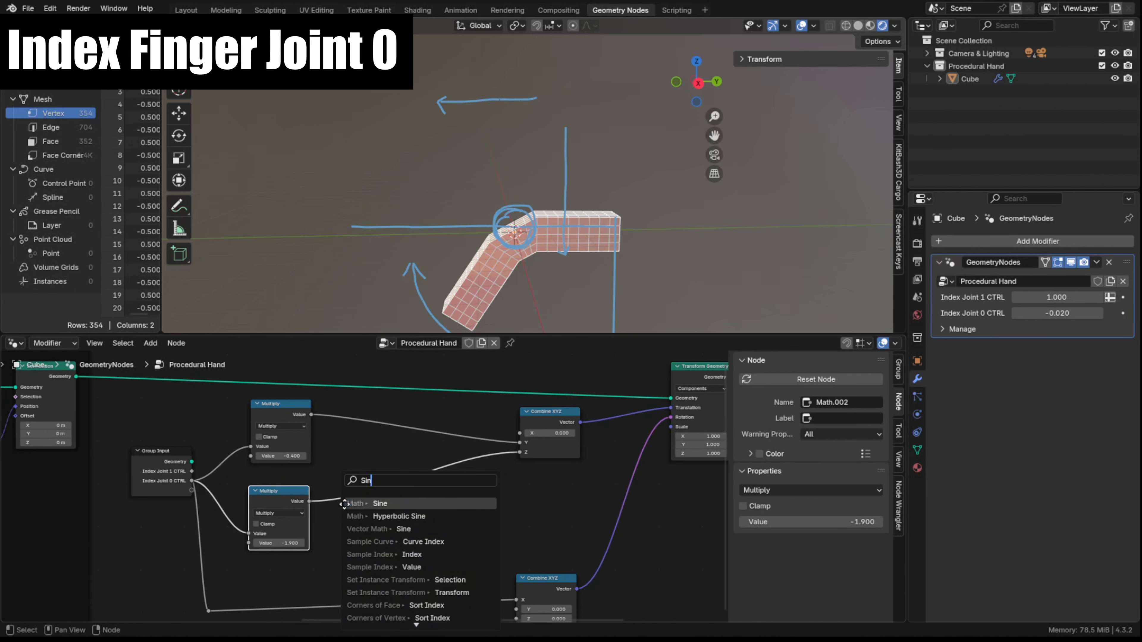
{"action": "key", "text": "Return"}
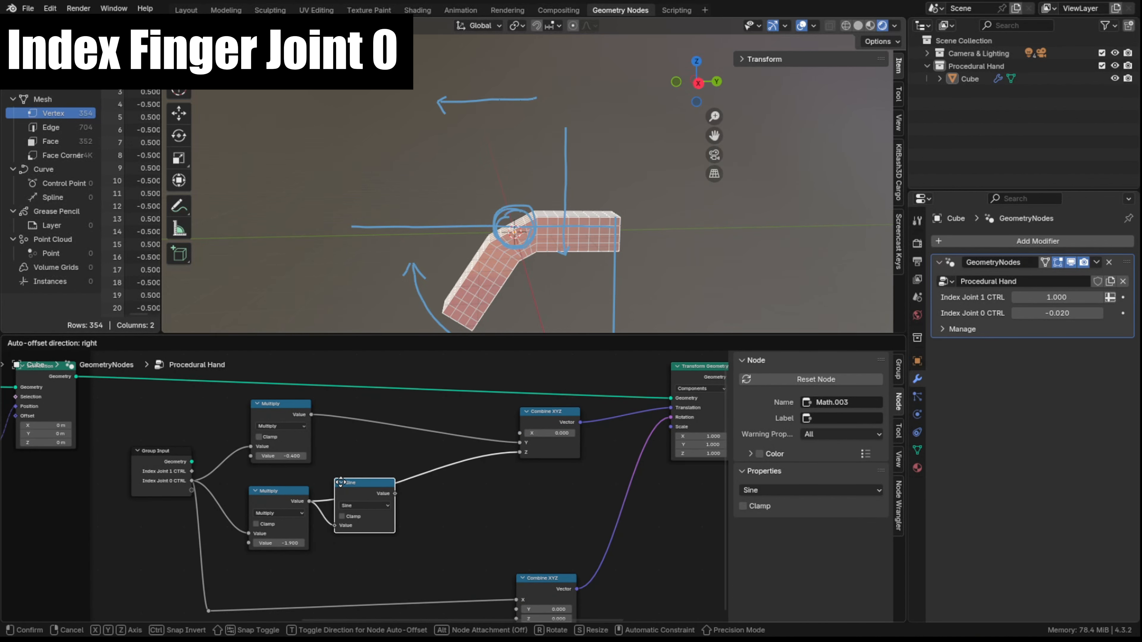
{"action": "left_click", "coordinate": [340, 482]}
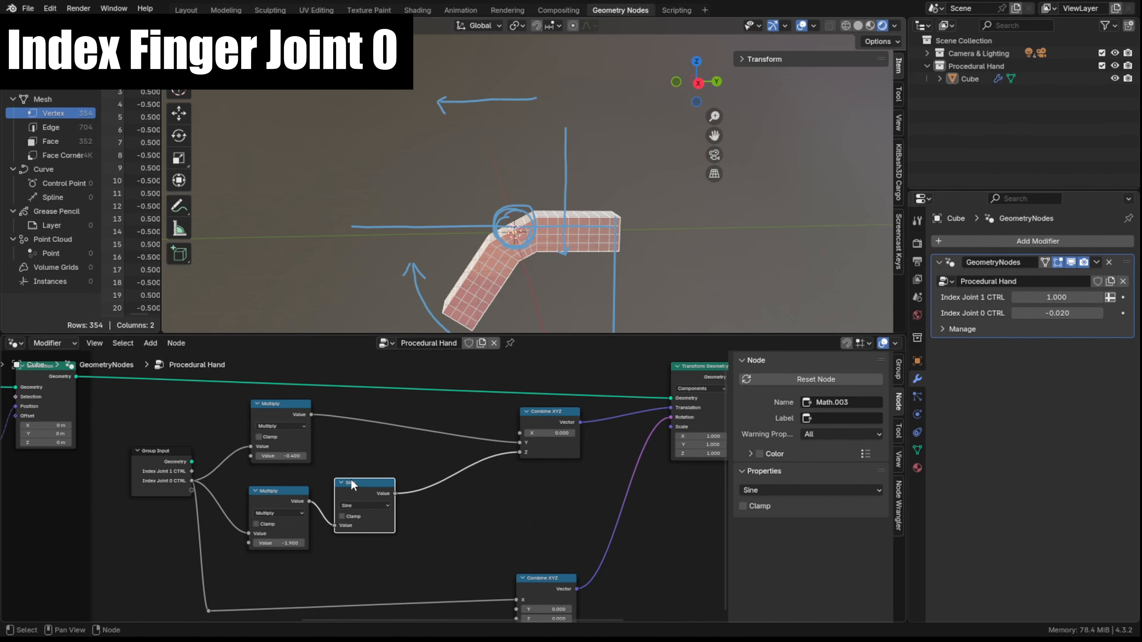
{"action": "left_click_drag", "start_coordinate": [1061, 312], "coordinate": [1093, 312]}
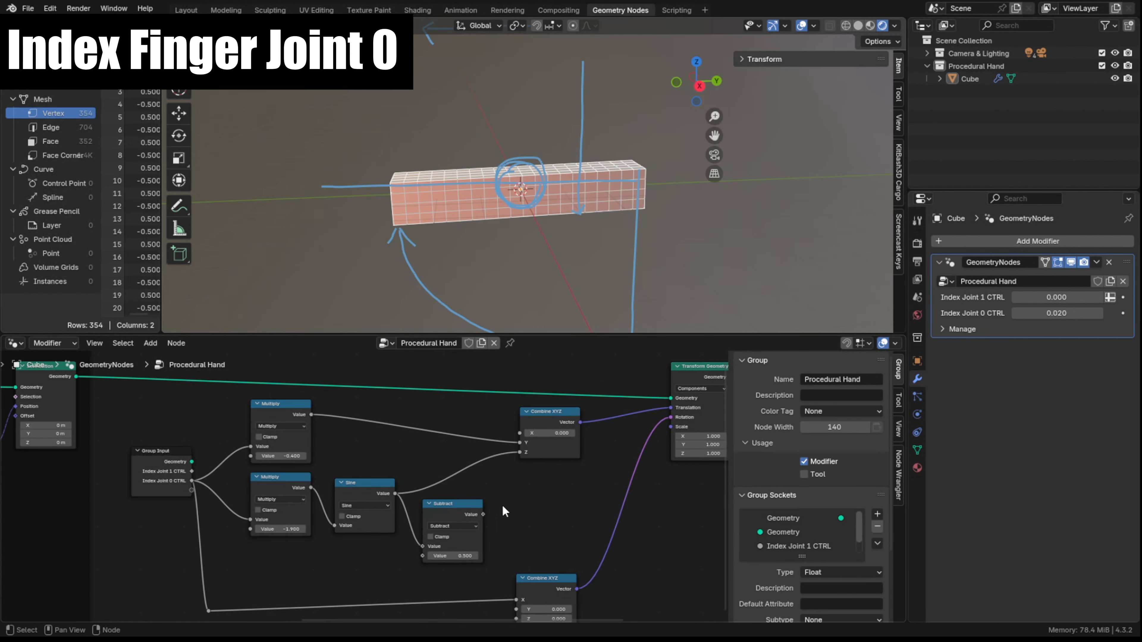
Connect the Subtract node after Sine to the translation's Z input, and try subtracting 2.4 with the control at 1.48 and 0.1 at 0.04
{"action": "left_click_drag", "start_coordinate": [483, 514], "coordinate": [519, 453]}
{"action": "left_click_drag", "start_coordinate": [443, 504], "coordinate": [431, 501]}
{"action": "left_click_drag", "start_coordinate": [1046, 314], "coordinate": [1104, 314]}
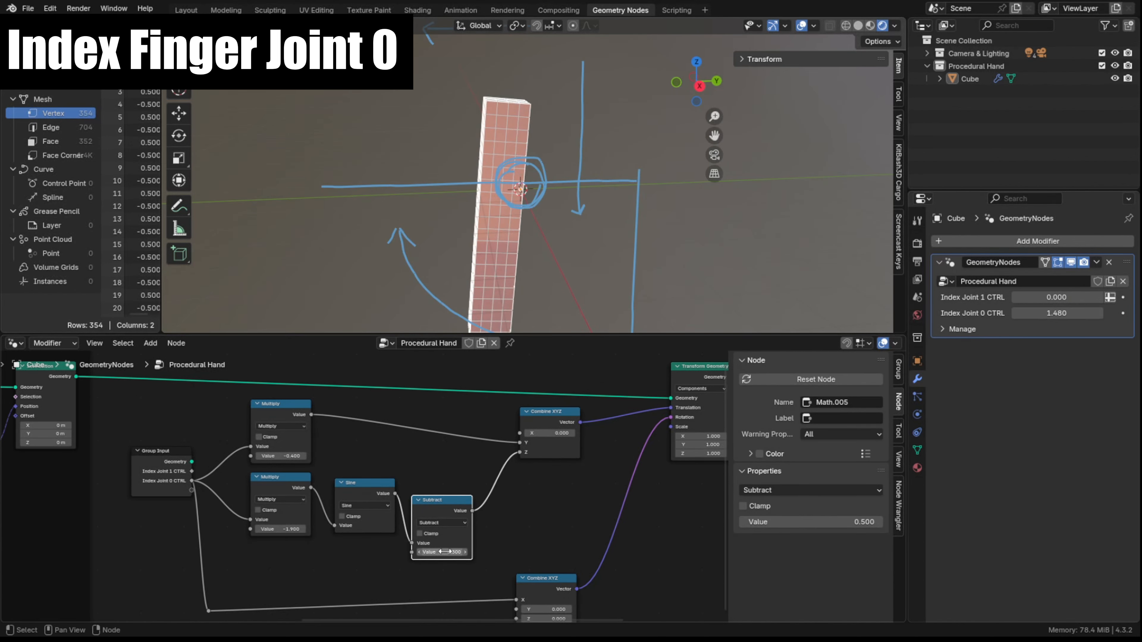
{"action": "left_click_drag", "start_coordinate": [441, 552], "coordinate": [479, 552]}
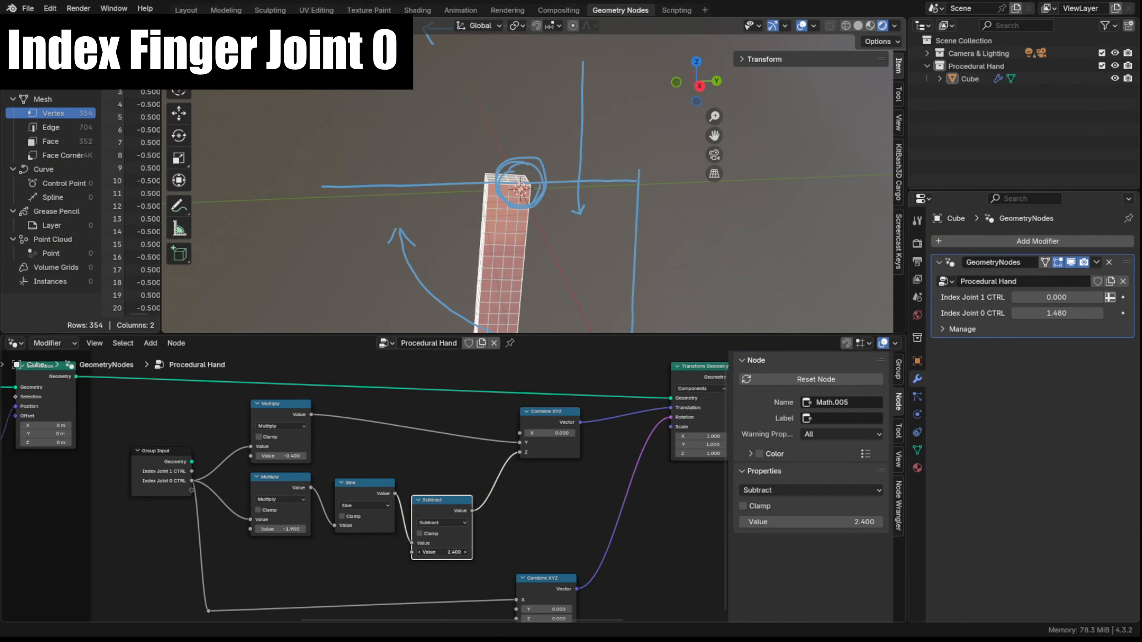
{"action": "left_click_drag", "start_coordinate": [1063, 312], "coordinate": [1007, 312]}
{"action": "left_click_drag", "start_coordinate": [442, 552], "coordinate": [373, 552]}
Add a Divide node fed by Index Joint 0 CTRL and link its output to the Subtract node's second value
{"action": "left_click_drag", "start_coordinate": [192, 480], "coordinate": [254, 555]}
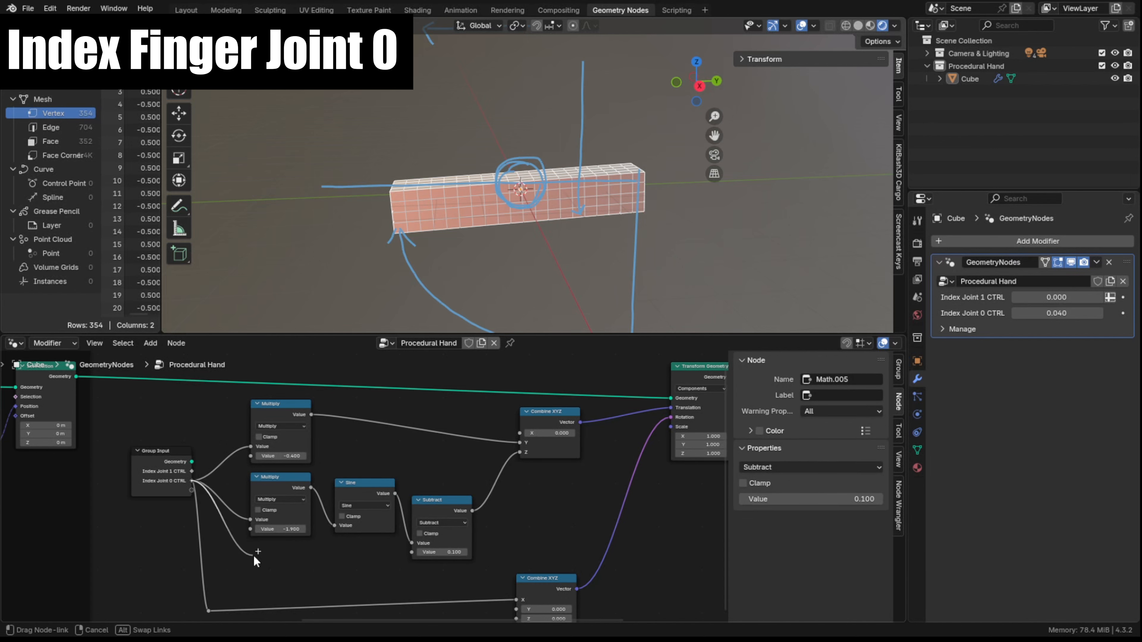
{"action": "type", "text": "div"}
{"action": "key", "text": "Return"}
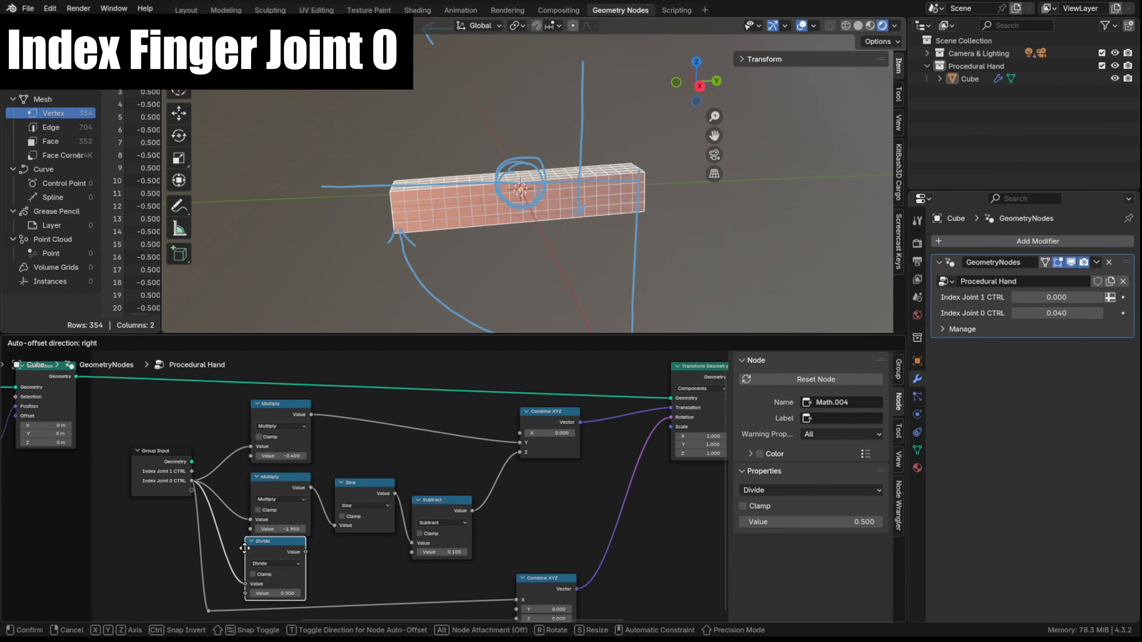
{"action": "left_click", "coordinate": [245, 548]}
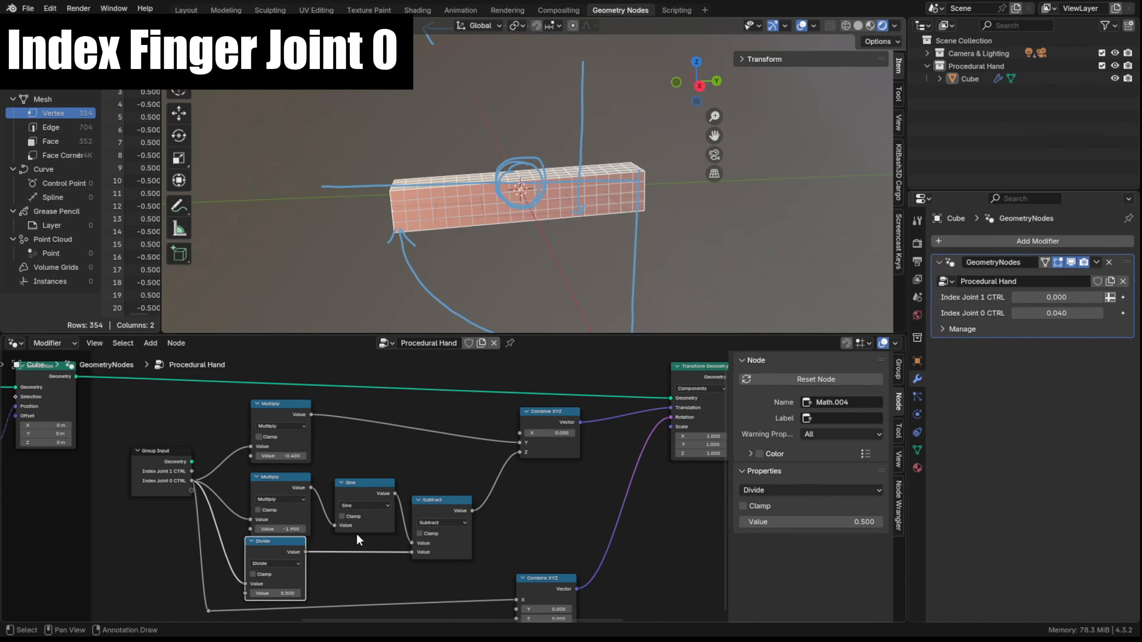
{"action": "middle_click_drag", "start_coordinate": [650, 482], "coordinate": [622, 481]}
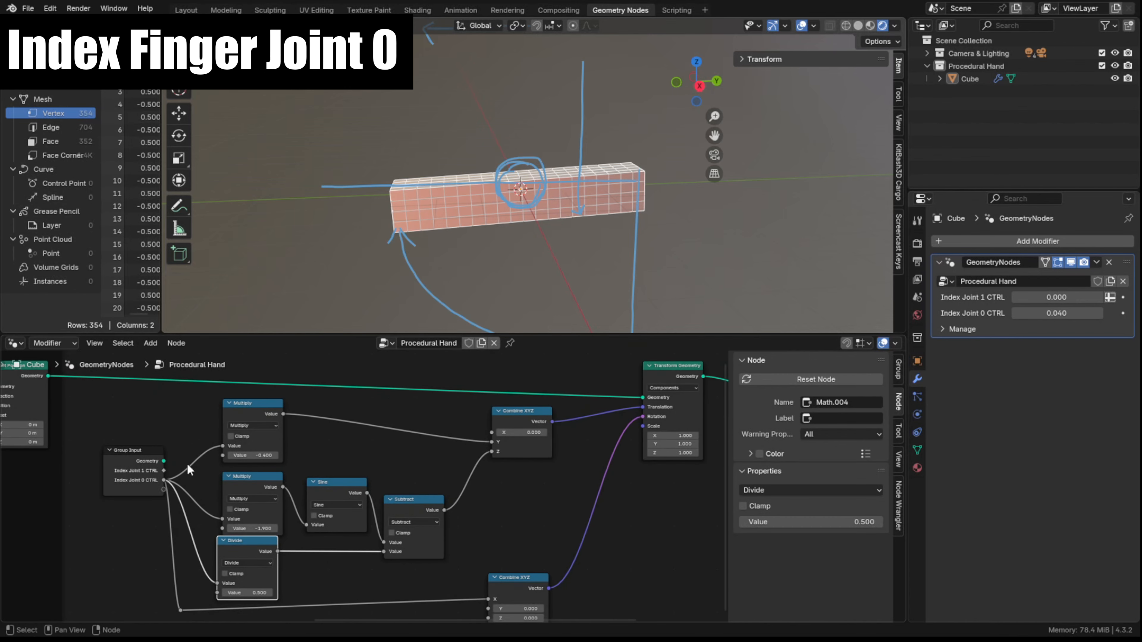
Test Index Joint 0 CTRL at 1.34, tune the Divide node to 0.7 and the lower Multiply to -1.8, and return the control to 0
{"action": "left_click_drag", "start_coordinate": [1034, 313], "coordinate": [1079, 313]}
{"action": "scroll", "coordinate": [295, 564], "scroll_direction": "up", "scroll_amount": 1}
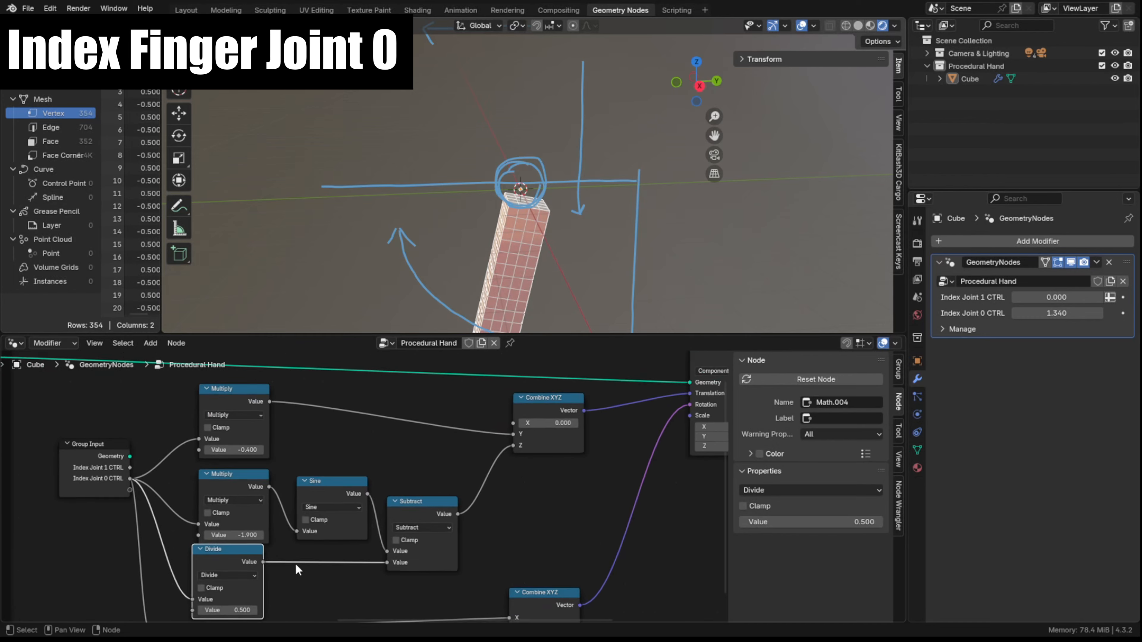
{"action": "middle_click_drag", "start_coordinate": [294, 563], "coordinate": [302, 528]}
{"action": "left_click_drag", "start_coordinate": [239, 576], "coordinate": [245, 576]}
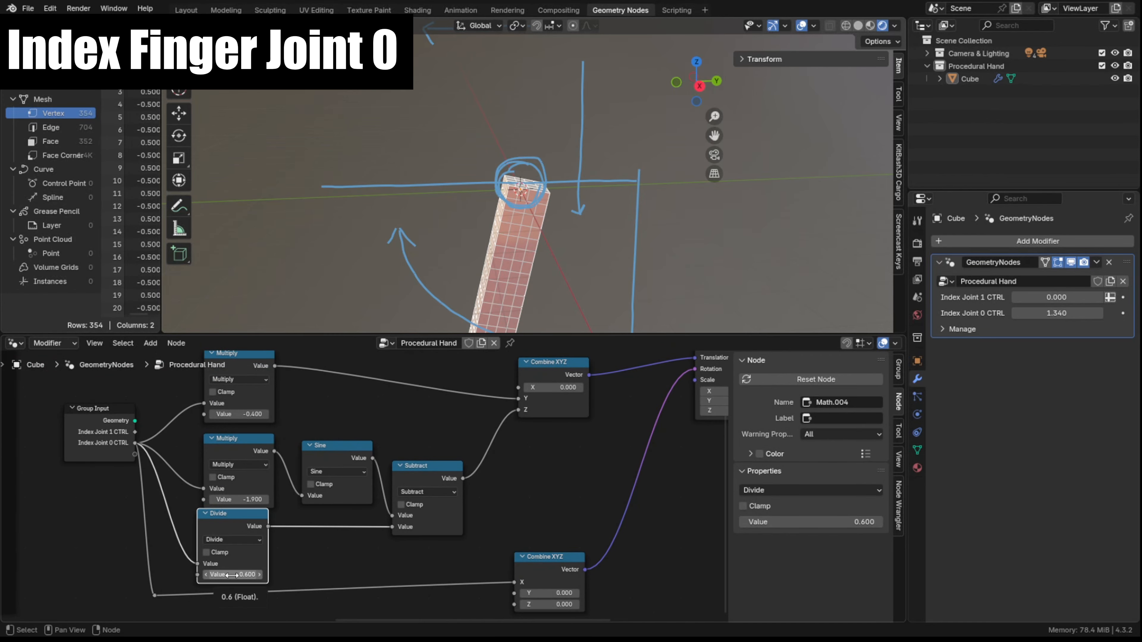
{"action": "mouse_move", "coordinate": [1069, 307]}
{"action": "left_mouse_down"}
{"action": "mouse_move", "coordinate": [1097, 307]}
{"action": "mouse_move", "coordinate": [1025, 313]}
{"action": "mouse_move", "coordinate": [1069, 313]}
{"action": "mouse_move", "coordinate": [1028, 314]}
{"action": "mouse_move", "coordinate": [1049, 313]}
{"action": "left_mouse_up"}
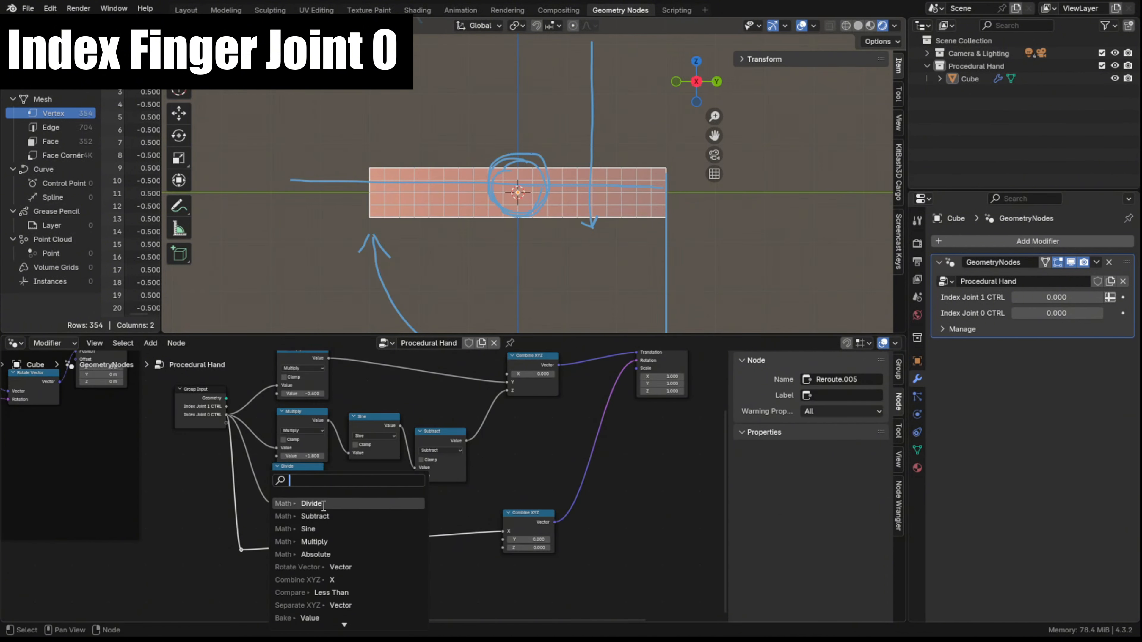
Insert a Divide node before the rotation Combine XYZ node's X input and adjust its divisor while testing Index Joint 0 CTRL
{"action": "left_click", "coordinate": [324, 503]}
{"action": "left_click", "coordinate": [304, 575]}
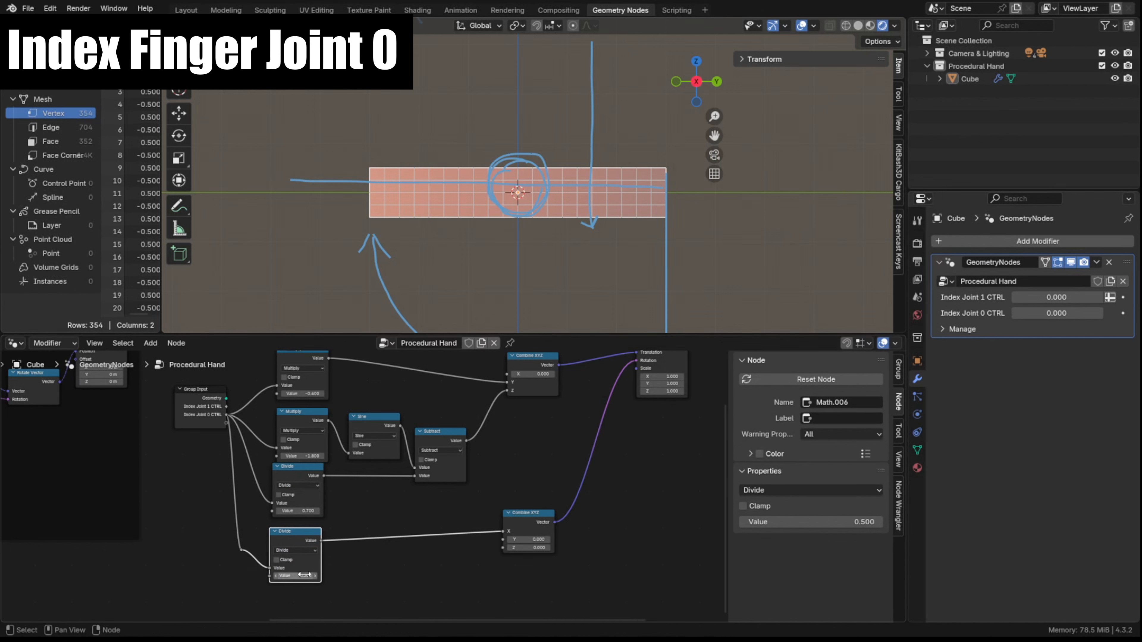
{"action": "left_click_drag", "start_coordinate": [1047, 313], "coordinate": [1015, 313]}
{"action": "key", "text": "Return"}
{"action": "left_click", "coordinate": [274, 575]}
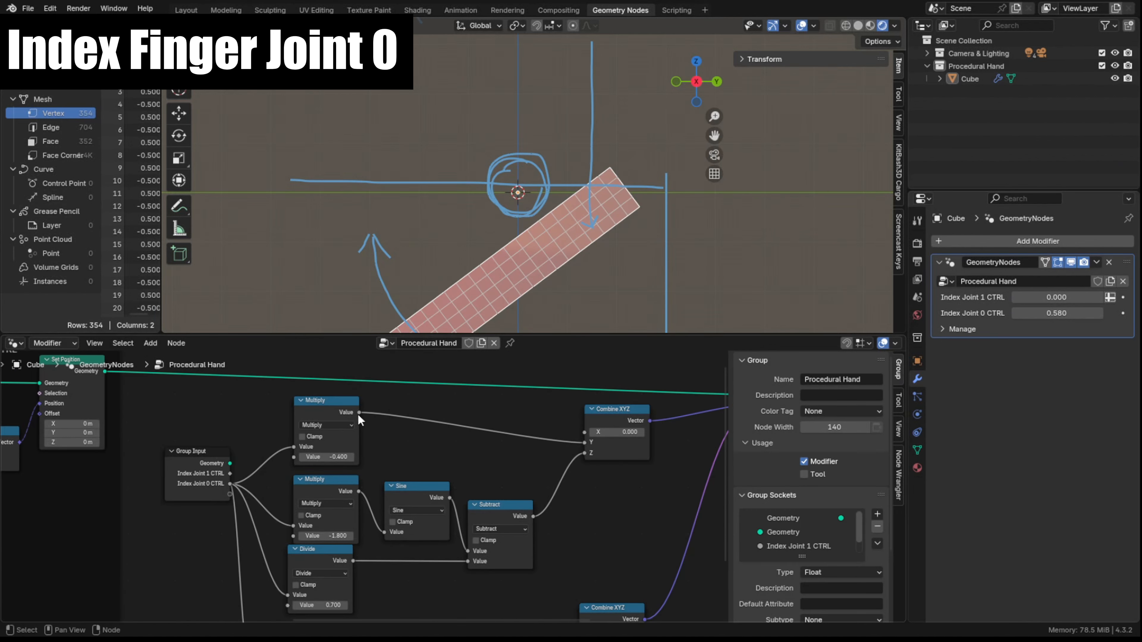
Insert an Absolute node between the -0.4 Multiply node and the translation's Y input, and test Index Joint 0 CTRL at 0.23
{"action": "left_click_drag", "start_coordinate": [359, 413], "coordinate": [390, 416]}
{"action": "left_click", "coordinate": [423, 438]}
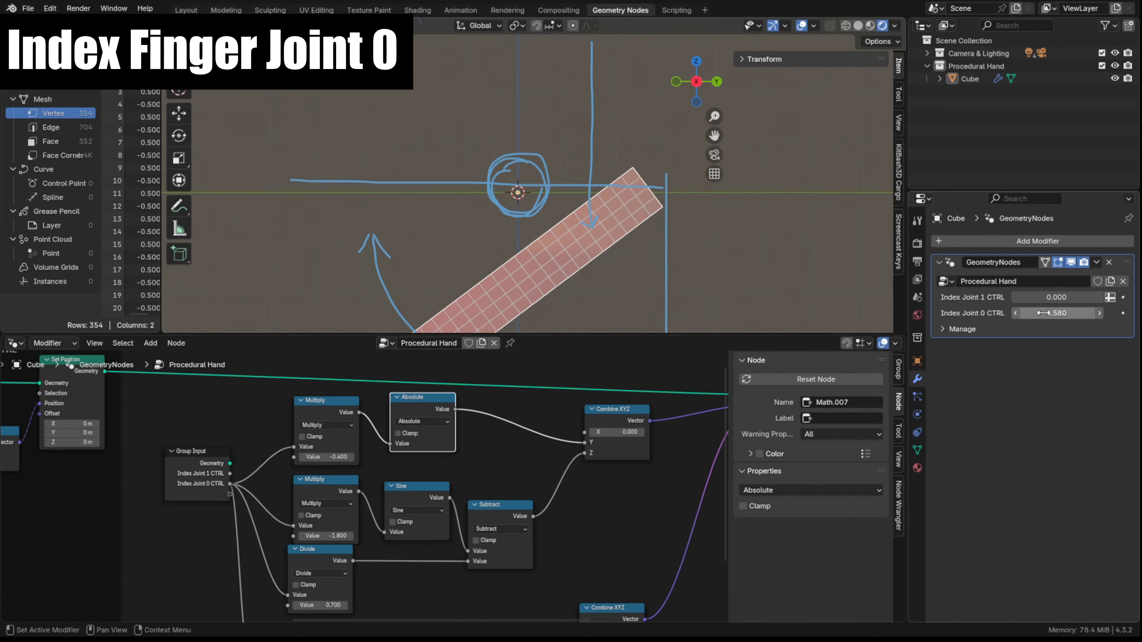
{"action": "mouse_move", "coordinate": [1043, 314]}
{"action": "left_mouse_down"}
{"action": "mouse_move", "coordinate": [1065, 313]}
{"action": "mouse_move", "coordinate": [985, 314]}
{"action": "mouse_move", "coordinate": [1058, 314]}
{"action": "left_mouse_up"}
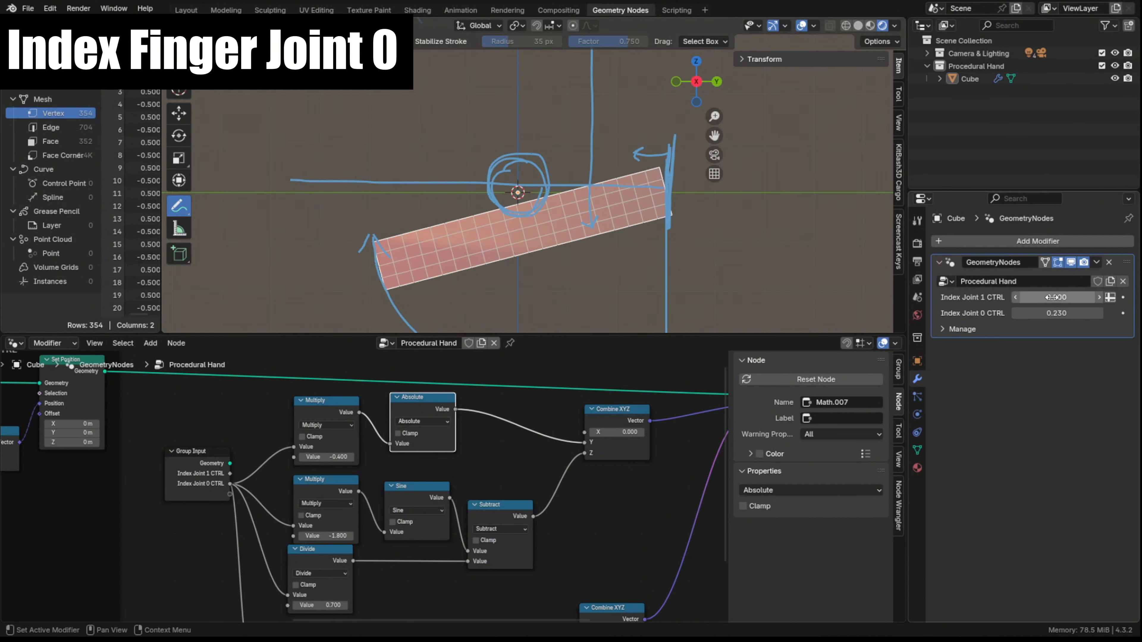
Set the upper Multiply to -1 while testing Index Joint 1 CTRL at 1.66 and Index Joint 0 CTRL at 0.81, and zero the controls
{"action": "mouse_move", "coordinate": [1056, 298]}
{"action": "left_mouse_down"}
{"action": "mouse_move", "coordinate": [1075, 297]}
{"action": "mouse_move", "coordinate": [1016, 313]}
{"action": "left_mouse_up"}
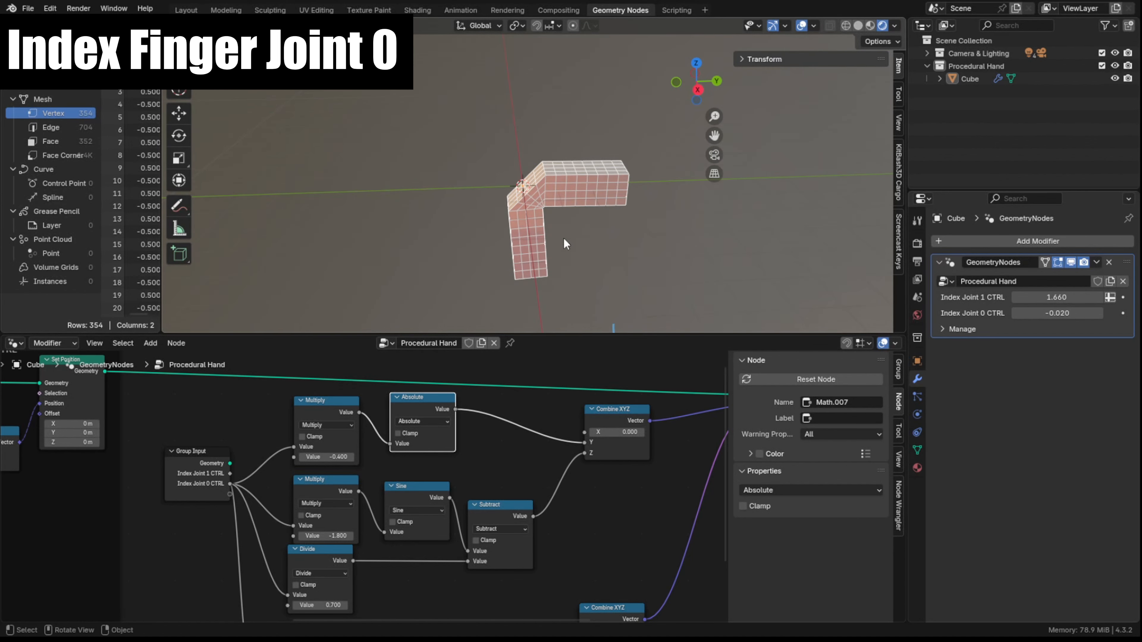
{"action": "left_click_drag", "start_coordinate": [1034, 314], "coordinate": [1056, 313]}
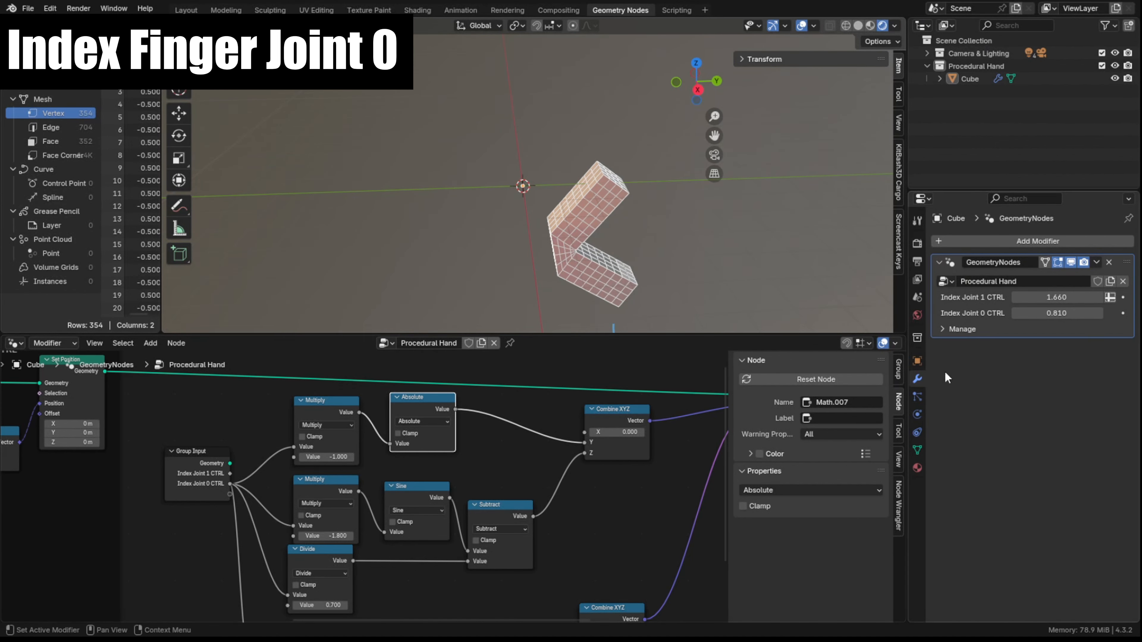
{"action": "left_click", "coordinate": [1043, 314]}
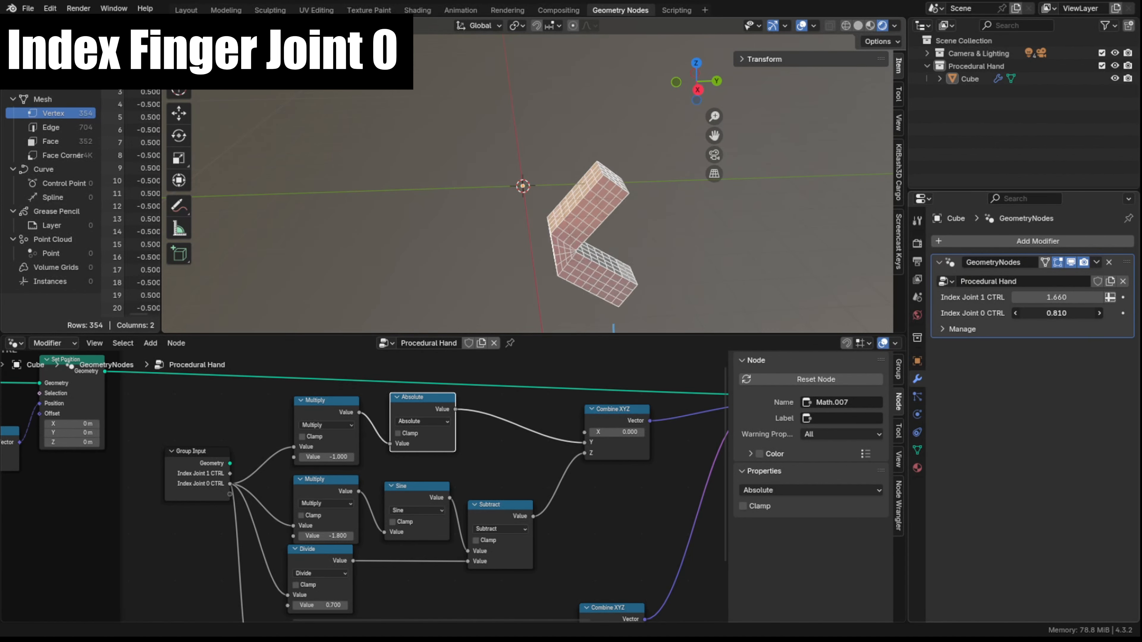
{"action": "type", "text": "0"}
{"action": "key", "text": "Return"}
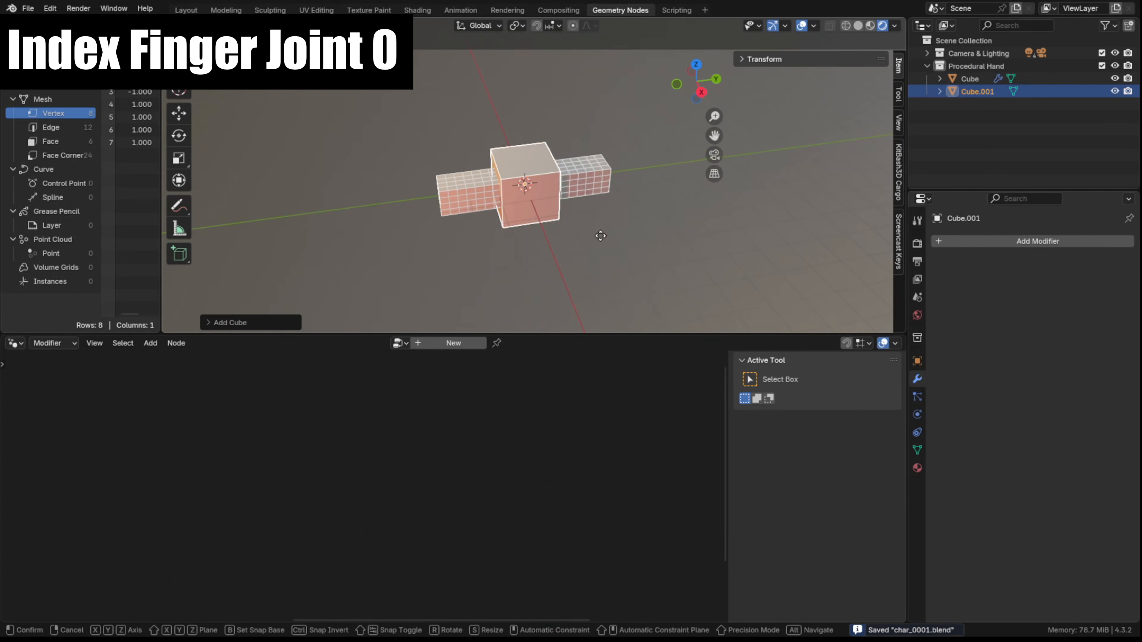
Move the new palm cube's geometry along Y behind the finger and shift the block along X relative to the finger base
{"action": "middle_click_drag", "start_coordinate": [674, 251], "coordinate": [663, 183]}
{"action": "key", "text": "Tab"}
{"action": "key", "text": "g"}
{"action": "key", "text": "y"}
{"action": "left_click", "coordinate": [675, 183]}
{"action": "middle_click_drag", "start_coordinate": [530, 126], "coordinate": [660, 183]}
{"action": "key", "text": "Tab"}
{"action": "key", "text": "g"}
{"action": "key", "text": "x"}
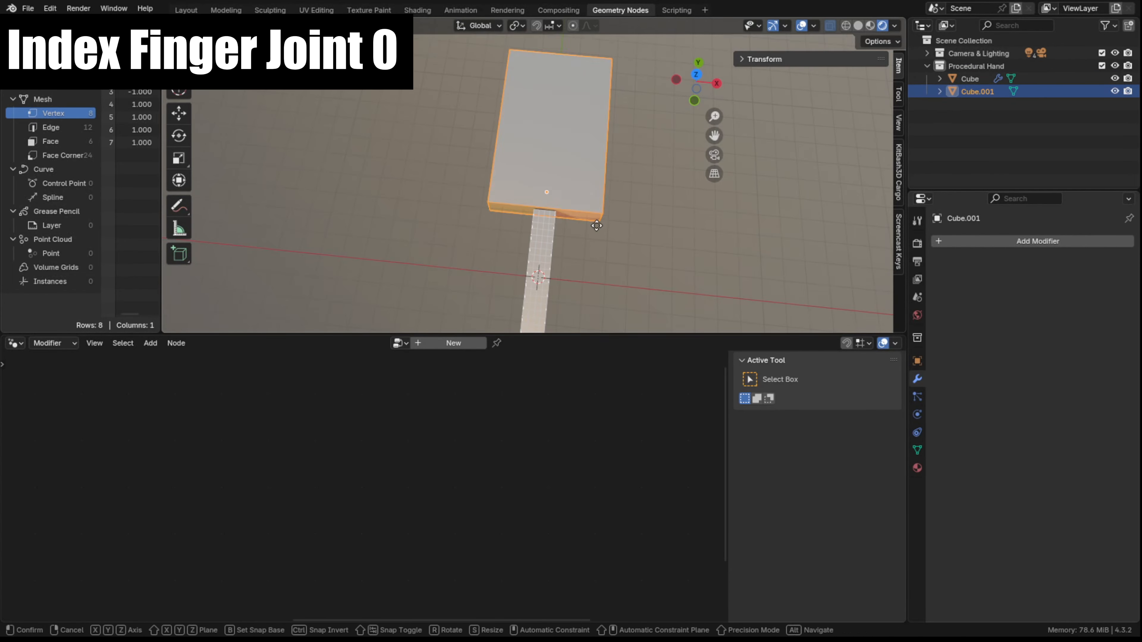
{"action": "left_click", "coordinate": [630, 216]}
Adjust the palm block's geometry along Y in edit mode and scale the block along X
{"action": "key", "text": "Tab"}
{"action": "key", "text": "g"}
{"action": "key", "text": "y"}
{"action": "left_click", "coordinate": [650, 193]}
{"action": "key", "text": "Tab"}
{"action": "key", "text": "s"}
{"action": "key", "text": "x"}
{"action": "left_click", "coordinate": [628, 230]}
Extrude and scale the palm block's selected faces in edit mode
{"action": "middle_click_drag", "start_coordinate": [540, 283], "coordinate": [576, 229]}
{"action": "key", "text": "Tab"}
{"action": "key", "text": "e"}
{"action": "key", "text": "s"}
Add a Subdivision modifier with 2 viewport levels to the palm and cut a supporting edge loop into its mesh
{"action": "left_click", "coordinate": [946, 241]}
{"action": "mouse_move", "coordinate": [946, 288]}
{"action": "left_click", "coordinate": [1057, 452]}
{"action": "left_click", "coordinate": [1111, 297]}
{"action": "key", "text": "Tab"}
{"action": "key", "text": "ctrl+r"}
{"action": "left_click", "coordinate": [518, 255]}
{"action": "key", "text": "Tab"}
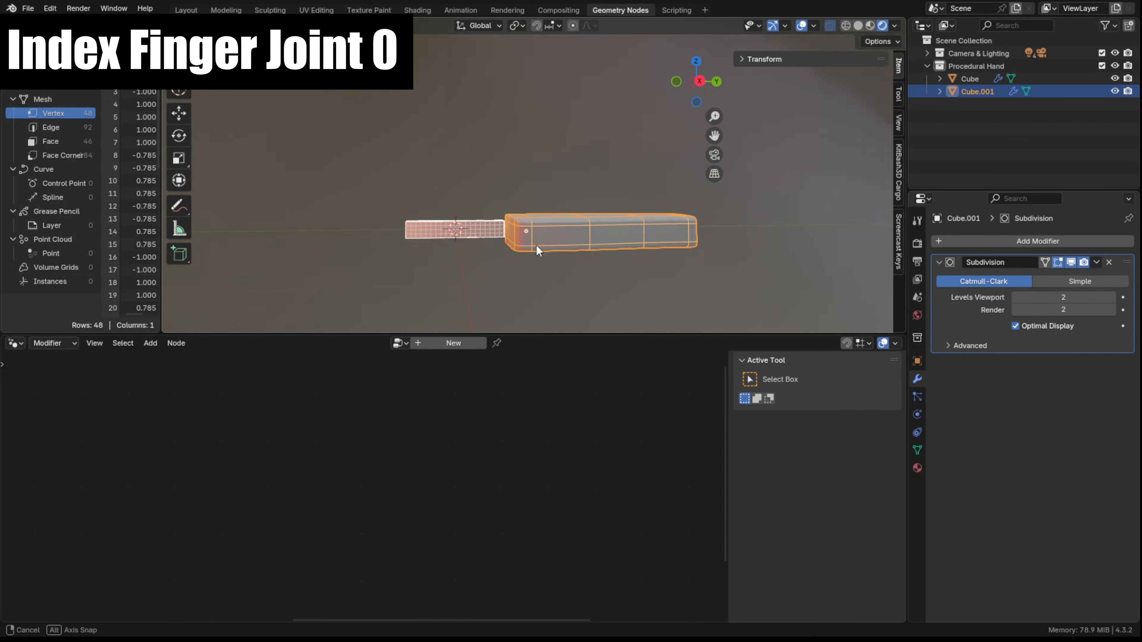
Move and rotate part of the palm mesh to refine its shape, and slide the palm along Y against the finger's base
{"action": "key", "text": "Tab"}
{"action": "key", "text": "g"}
{"action": "key", "text": "r"}
{"action": "left_click", "coordinate": [731, 249]}
{"action": "left_click_drag", "start_coordinate": [598, 238], "coordinate": [522, 267]}
{"action": "key", "text": "Tab"}
{"action": "middle_click_drag", "start_coordinate": [630, 251], "coordinate": [755, 275]}
{"action": "key", "text": "g"}
{"action": "key", "text": "y"}
{"action": "left_click", "coordinate": [760, 270]}
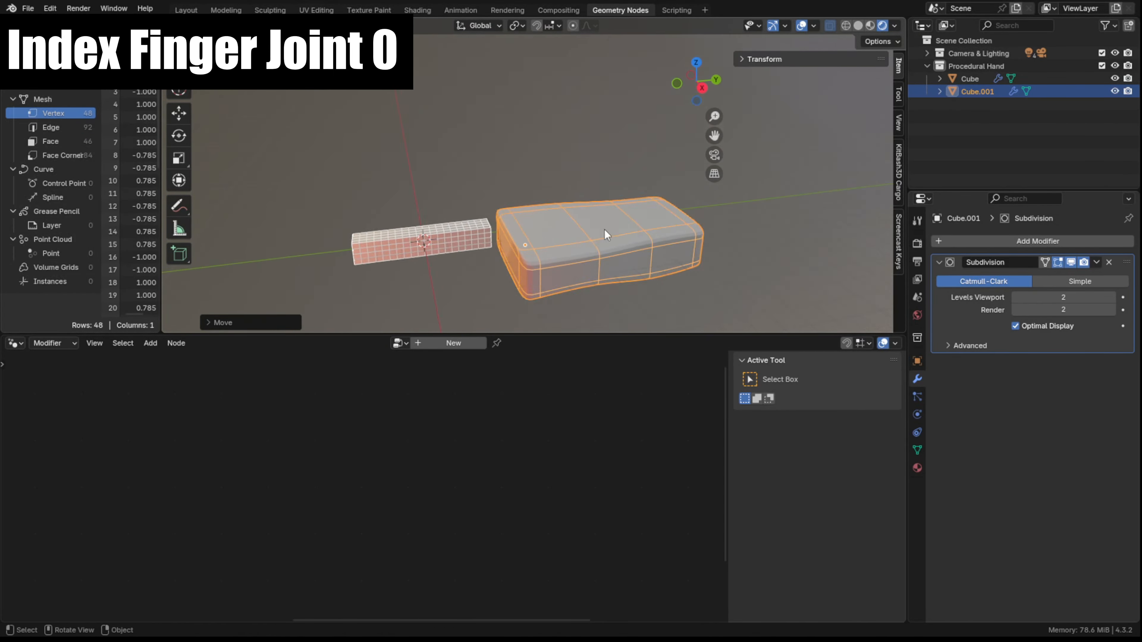
Bend the finger with Index Joint 1 CTRL at 1.72 and Index Joint 0 CTRL at 1.33, and set the upper Multiply to -1.6
{"action": "left_click", "coordinate": [607, 266]}
{"action": "middle_click_drag", "start_coordinate": [603, 229], "coordinate": [620, 176]}
{"action": "key", "text": "KP_7"}
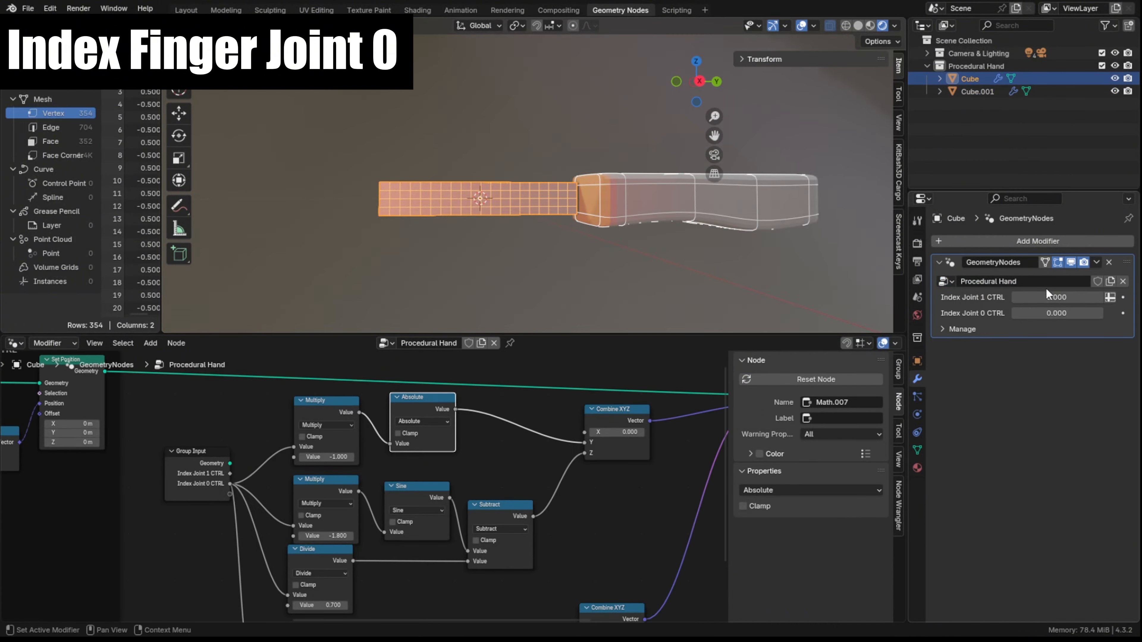
{"action": "left_click_drag", "start_coordinate": [1049, 296], "coordinate": [1075, 296]}
{"action": "middle_click_drag", "start_coordinate": [629, 252], "coordinate": [632, 288]}
{"action": "left_click_drag", "start_coordinate": [1055, 297], "coordinate": [1090, 297]}
{"action": "left_click_drag", "start_coordinate": [1054, 313], "coordinate": [1097, 297]}
{"action": "mouse_move", "coordinate": [1055, 313]}
{"action": "left_mouse_down"}
{"action": "mouse_move", "coordinate": [1076, 313]}
{"action": "mouse_move", "coordinate": [1054, 313]}
{"action": "left_mouse_up"}
{"action": "left_click_drag", "start_coordinate": [332, 457], "coordinate": [310, 457]}
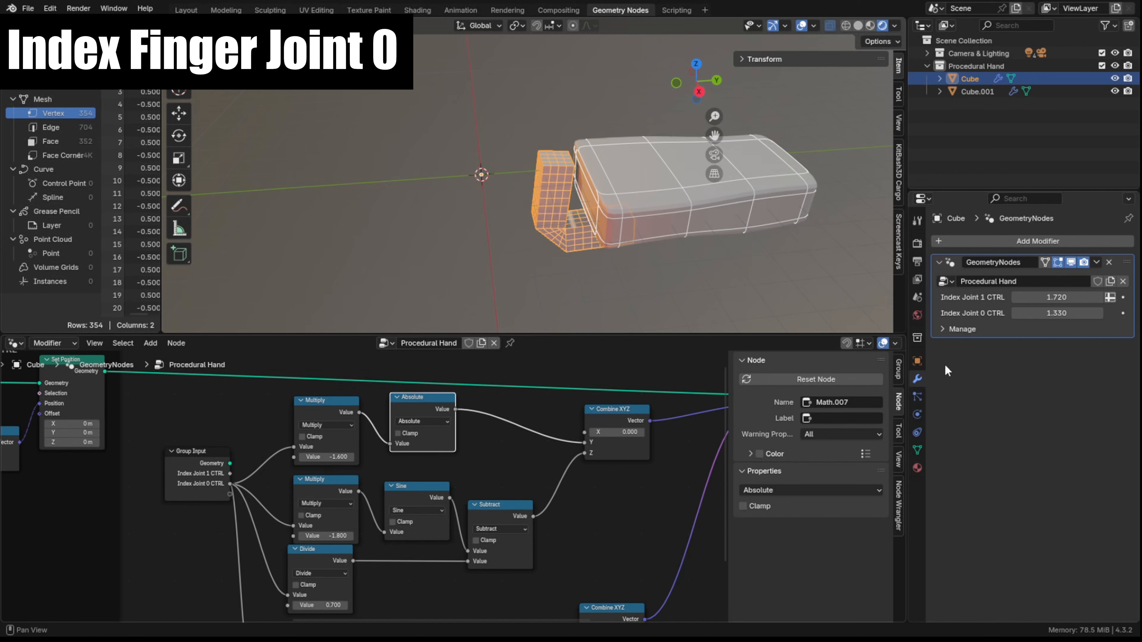
Test the finger's curl against the palm with Index Joint 0 CTRL at 1.36, and reset both joint controls to 0
{"action": "left_click_drag", "start_coordinate": [1054, 313], "coordinate": [1078, 297]}
{"action": "middle_click_drag", "start_coordinate": [602, 267], "coordinate": [648, 247]}
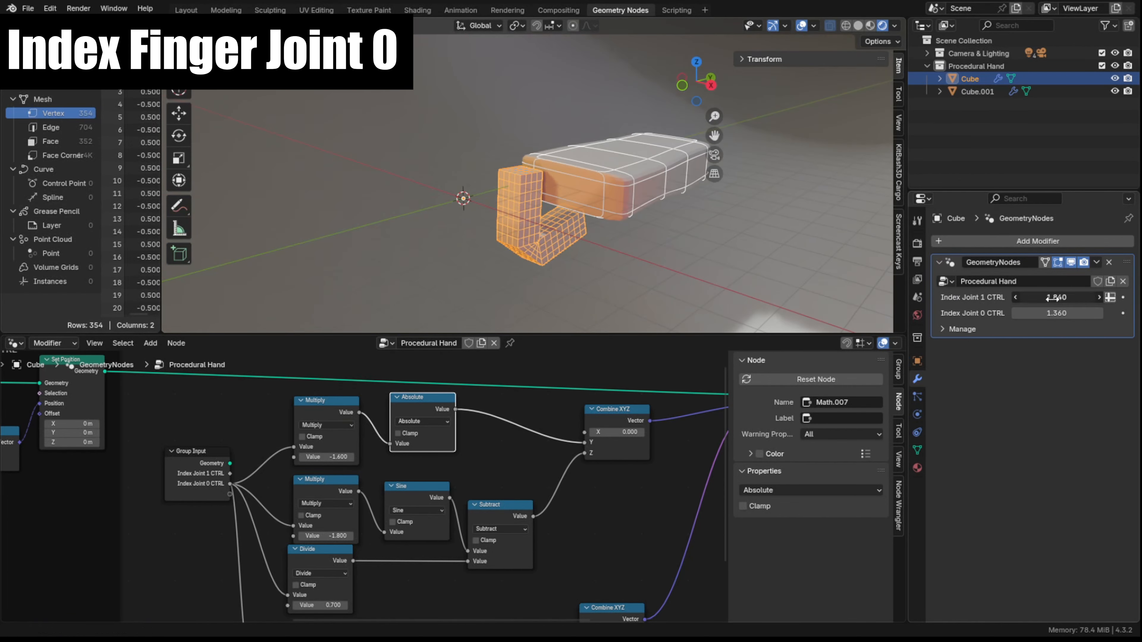
{"action": "key", "text": "BackSpace"}
{"action": "key", "text": "BackSpace"}
Tidy the positions of the math nodes driving index finger joint 0
{"action": "scroll", "coordinate": [455, 483], "scroll_direction": "down", "scroll_amount": 10}
{"action": "scroll", "coordinate": [453, 493], "scroll_direction": "up", "scroll_amount": 5}
{"action": "scroll", "coordinate": [450, 490], "scroll_direction": "down", "scroll_amount": 4}
{"action": "left_click_drag", "start_coordinate": [283, 381], "coordinate": [563, 574]}
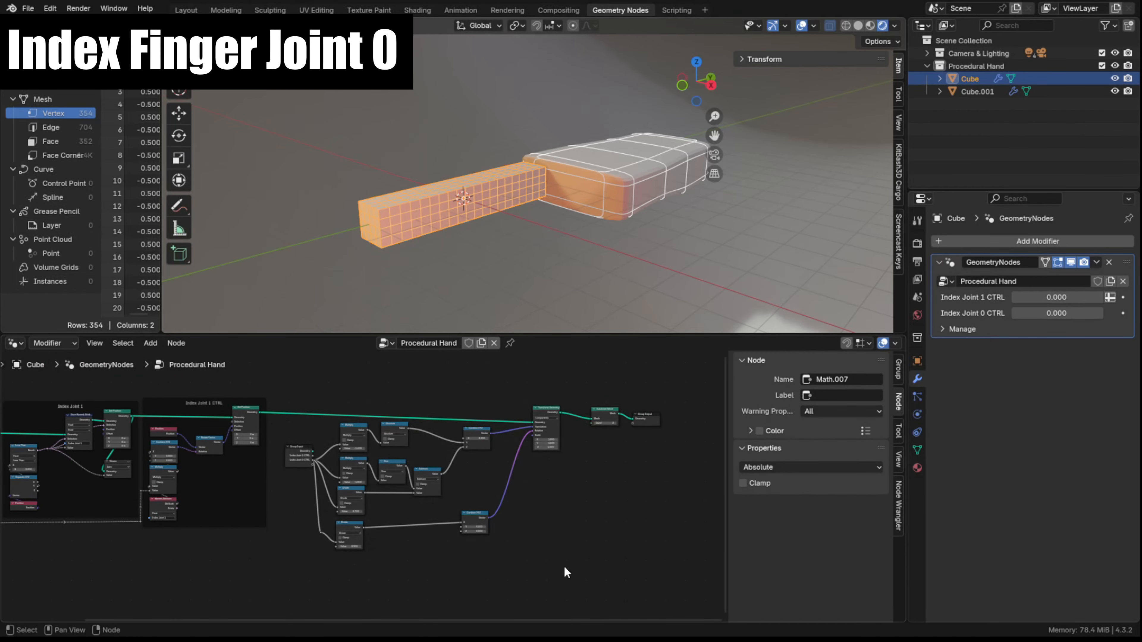
{"action": "scroll", "coordinate": [299, 482], "scroll_direction": "up", "scroll_amount": 10}
{"action": "left_click_drag", "start_coordinate": [302, 414], "coordinate": [277, 421]}
{"action": "left_click_drag", "start_coordinate": [353, 574], "coordinate": [332, 594]}
{"action": "left_click", "coordinate": [323, 439]}
Link the first Group Input's Index Joint 0 CTRL to the joint 0 math nodes and delete the extra Group Input
{"action": "scroll", "coordinate": [323, 439], "scroll_direction": "down", "scroll_amount": 14}
{"action": "scroll", "coordinate": [117, 450], "scroll_direction": "up", "scroll_amount": 9}
{"action": "left_click_drag", "start_coordinate": [136, 503], "coordinate": [631, 436]}
{"action": "left_click", "coordinate": [598, 414]}
{"action": "key", "text": "x"}
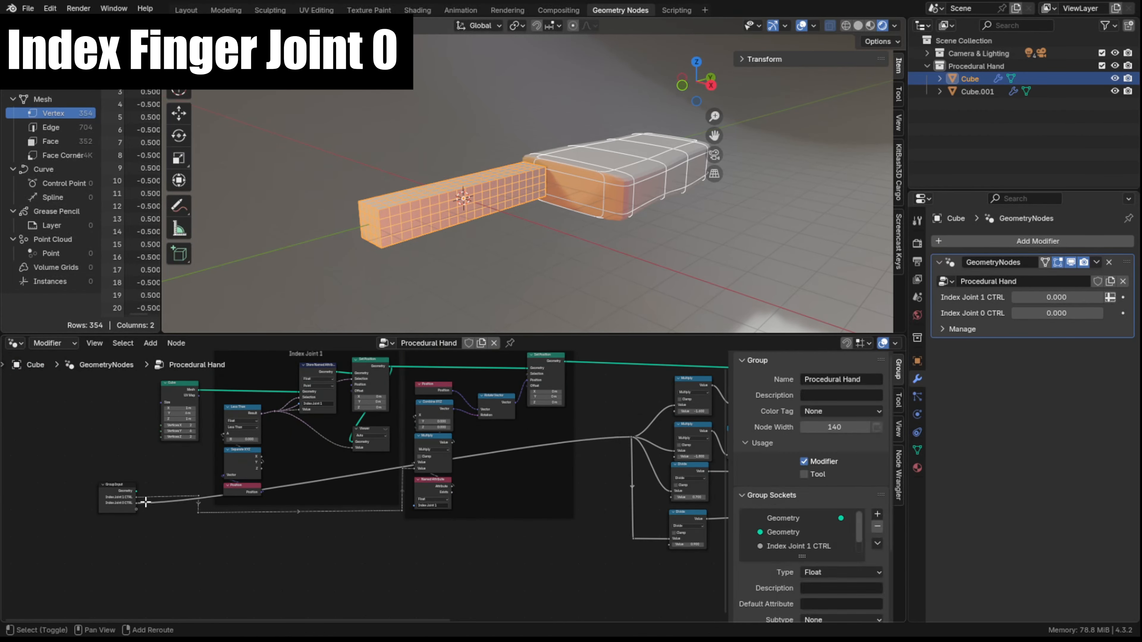
Add reroutes to the Index Joint 0 CTRL link and route it beneath the joint 1 frames
{"action": "right_click_drag", "start_coordinate": [183, 511], "coordinate": [187, 500], "text": "shift"}
{"action": "left_click_drag", "start_coordinate": [211, 524], "coordinate": [579, 523]}
{"action": "right_click_drag", "start_coordinate": [612, 446], "coordinate": [617, 456], "text": "shift"}
{"action": "left_click_drag", "start_coordinate": [614, 450], "coordinate": [581, 438]}
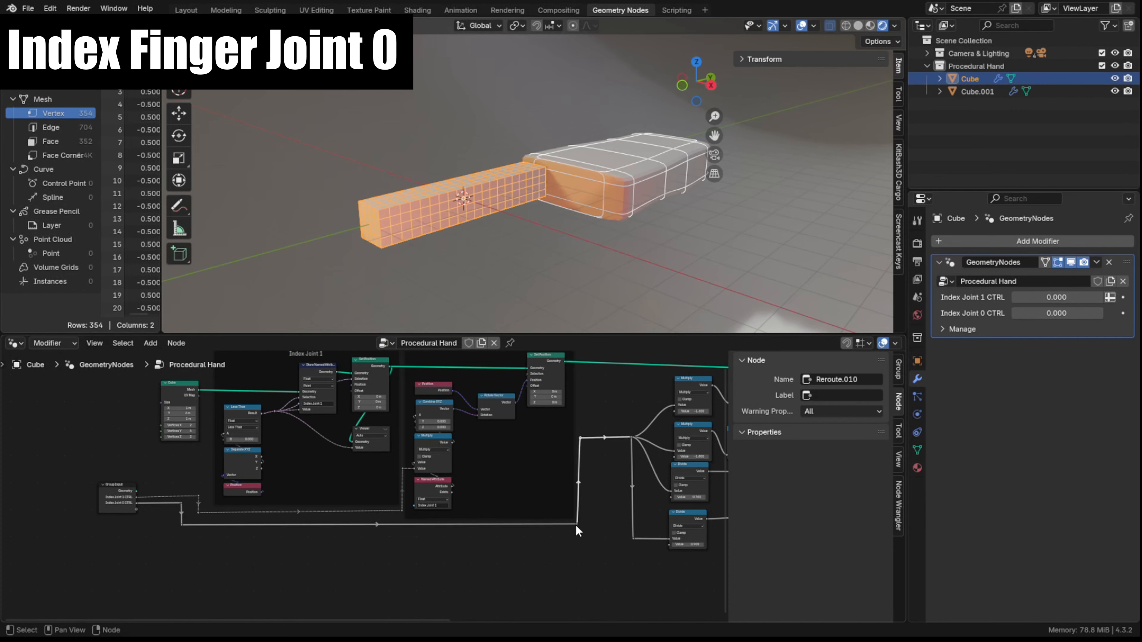
Frame the joint 0 control nodes, save the file, and label the frame Index Joint 0 CTRL
{"action": "middle_click_drag", "start_coordinate": [576, 527], "coordinate": [346, 509]}
{"action": "left_click_drag", "start_coordinate": [355, 365], "coordinate": [619, 544]}
{"action": "key", "text": "ctrl+j"}
{"action": "key", "text": "ctrl+s"}
{"action": "left_click", "coordinate": [861, 397]}
{"action": "type", "text": "Index Joint 0 CTRL"}
{"action": "key", "text": "Return"}
Move the final nodes away from the Index Joint 0 CTRL frame and insert a Join Geometry node before them
{"action": "middle_click_drag", "start_coordinate": [518, 180], "coordinate": [618, 173]}
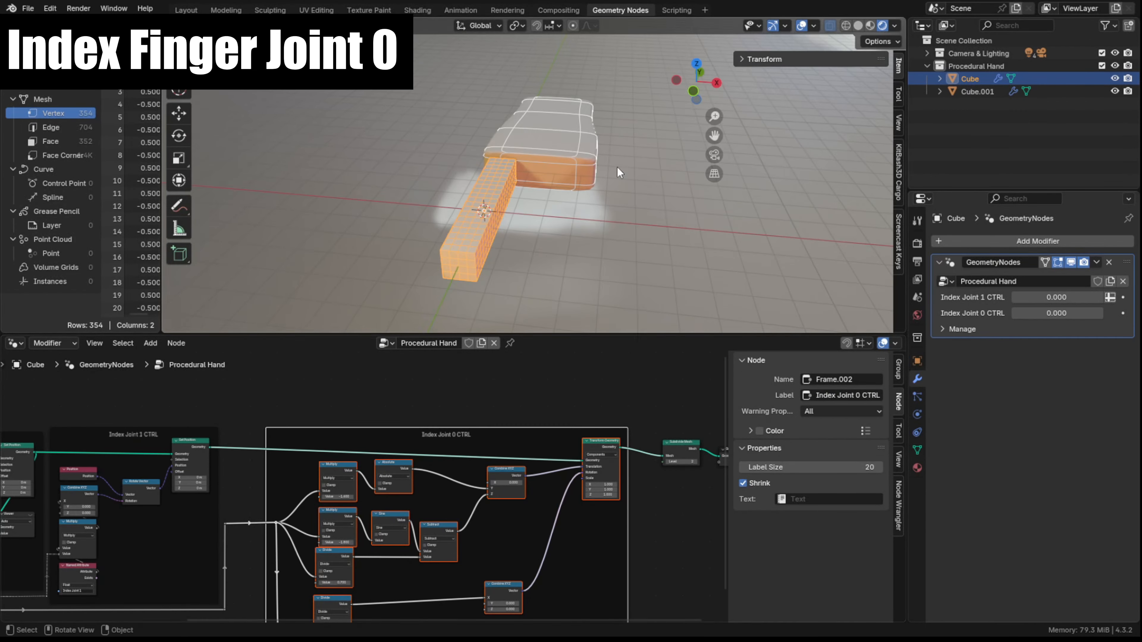
{"action": "scroll", "coordinate": [573, 470], "scroll_direction": "down", "scroll_amount": 4}
{"action": "middle_click_drag", "start_coordinate": [639, 484], "coordinate": [503, 484]}
{"action": "left_click_drag", "start_coordinate": [580, 432], "coordinate": [515, 478]}
{"action": "key", "text": "g"}
{"action": "left_click", "coordinate": [640, 477]}
{"action": "scroll", "coordinate": [639, 478], "scroll_direction": "up", "scroll_amount": 6}
{"action": "key", "text": "shift+a"}
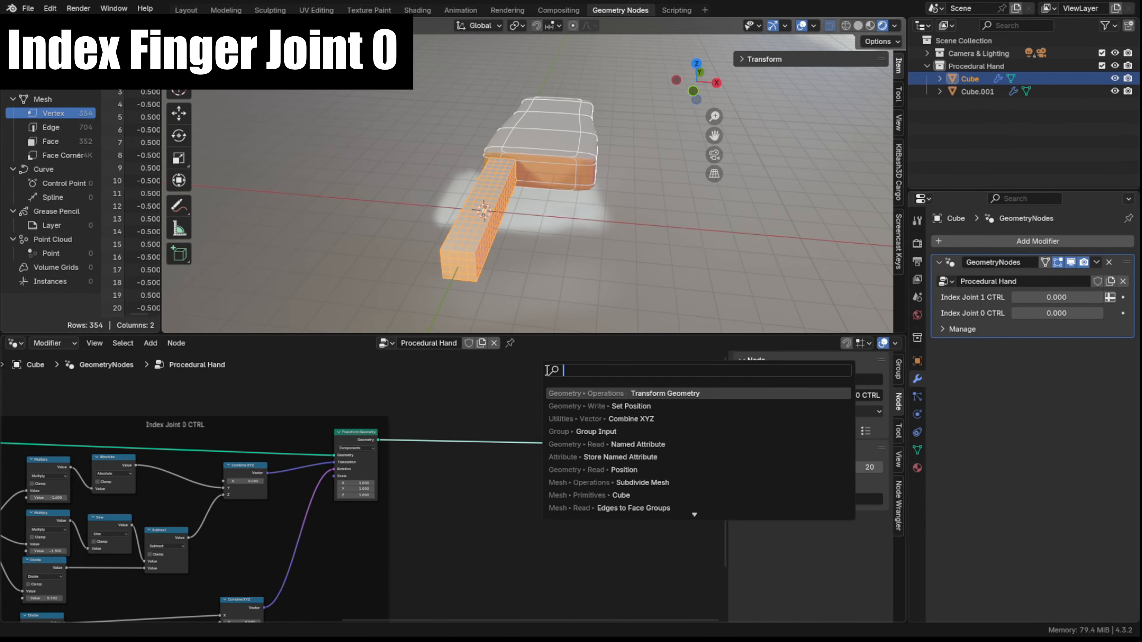
{"action": "type", "text": "Joi"}
{"action": "key", "text": "Return"}
{"action": "left_click", "coordinate": [558, 439]}
{"action": "scroll", "coordinate": [601, 504], "scroll_direction": "down", "scroll_amount": 5}
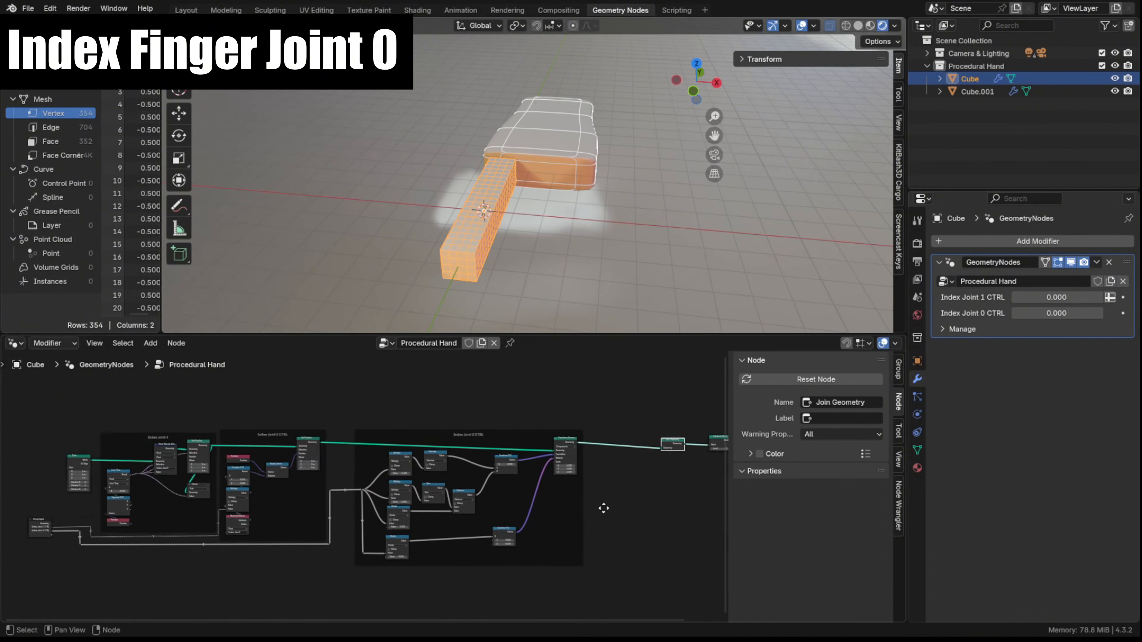
Move the Group Input node farther out along X and duplicate the whole index finger node setup below the original for the other fingers
{"action": "key", "text": "g"}
{"action": "key", "text": "x"}
{"action": "left_click", "coordinate": [4, 534]}
{"action": "left_click_drag", "start_coordinate": [145, 421], "coordinate": [640, 555]}
{"action": "key", "text": "shift+d"}
{"action": "scroll", "coordinate": [499, 566], "scroll_direction": "down", "scroll_amount": 4}
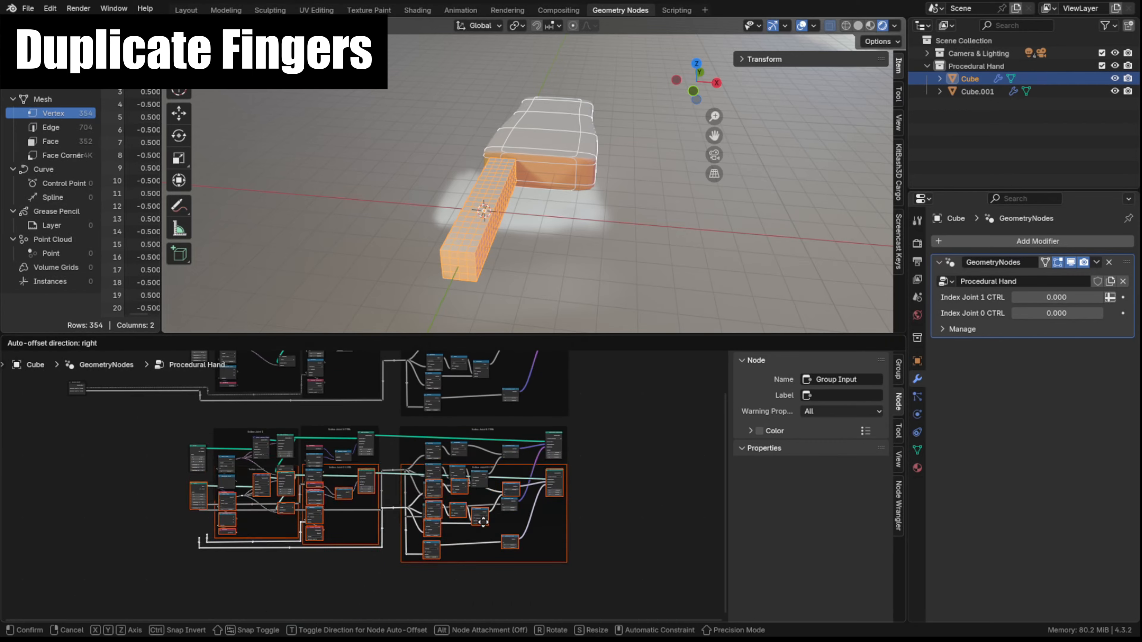
{"action": "left_click", "coordinate": [453, 472]}
{"action": "middle_click_drag", "start_coordinate": [453, 534], "coordinate": [442, 611]}
{"action": "scroll", "coordinate": [224, 459], "scroll_direction": "up", "scroll_amount": 3}
{"action": "scroll", "coordinate": [224, 459], "scroll_direction": "down", "scroll_amount": 5}
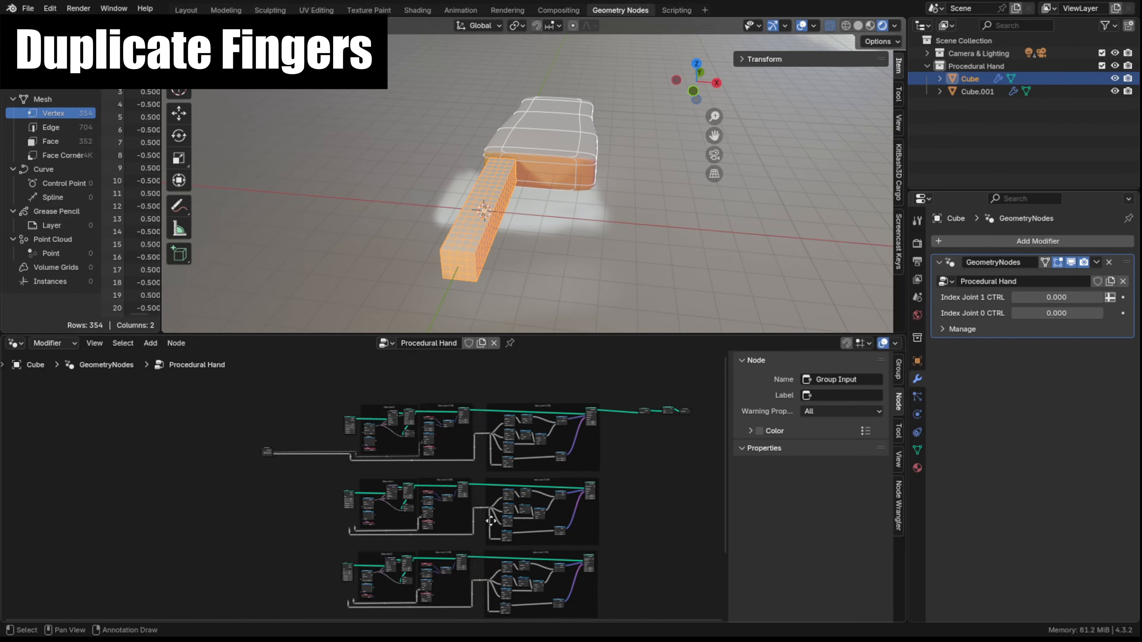
Enlarge the group socket list and add an input named Middle Joint 1 CTRL
{"action": "scroll", "coordinate": [403, 395], "scroll_direction": "up", "scroll_amount": 4}
{"action": "mouse_move", "coordinate": [415, 532]}
{"action": "middle_mouse_down"}
{"action": "mouse_move", "coordinate": [403, 395]}
{"action": "mouse_move", "coordinate": [423, 517]}
{"action": "middle_mouse_up"}
{"action": "scroll", "coordinate": [379, 449], "scroll_direction": "up", "scroll_amount": 7}
{"action": "left_click", "coordinate": [380, 448]}
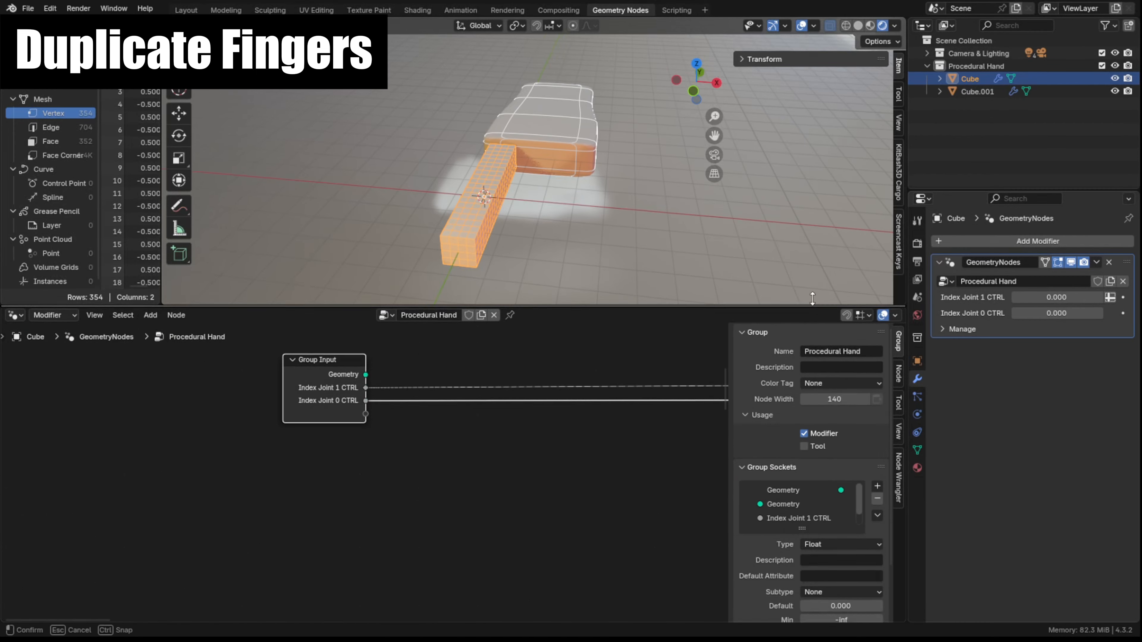
{"action": "left_click_drag", "start_coordinate": [805, 542], "coordinate": [805, 571]}
{"action": "left_click", "coordinate": [878, 426]}
{"action": "left_click", "coordinate": [897, 441]}
{"action": "double_click", "coordinate": [800, 484]}
{"action": "type", "text": "Middle Joint 1 C"}
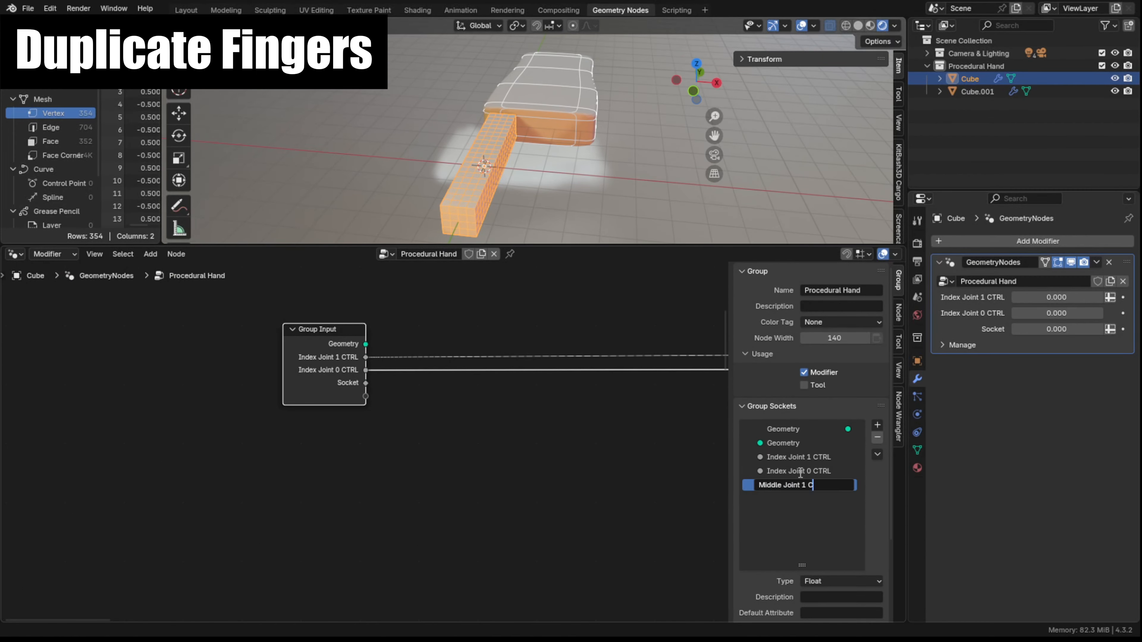
{"action": "type", "text": "TRL"}
{"action": "key", "text": "Return"}
Add two group inputs named Middle Joint 0 CTRL and Ring Joint 1 CTRL
{"action": "left_click", "coordinate": [878, 426]}
{"action": "left_click", "coordinate": [897, 441]}
{"action": "double_click", "coordinate": [780, 499]}
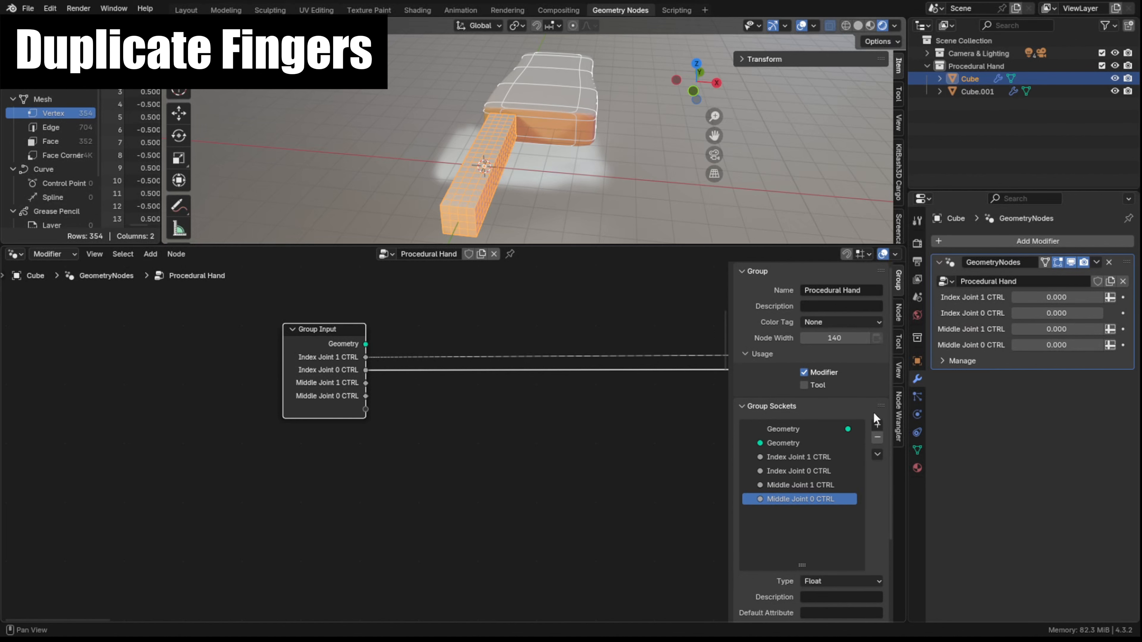
{"action": "left_click", "coordinate": [877, 425]}
{"action": "double_click", "coordinate": [782, 512]}
Add group inputs named Ringt Joint 0 CTRL, Pinky Joint 1 CTRL and Pinky Joint 0 CTRL
{"action": "left_click", "coordinate": [878, 424]}
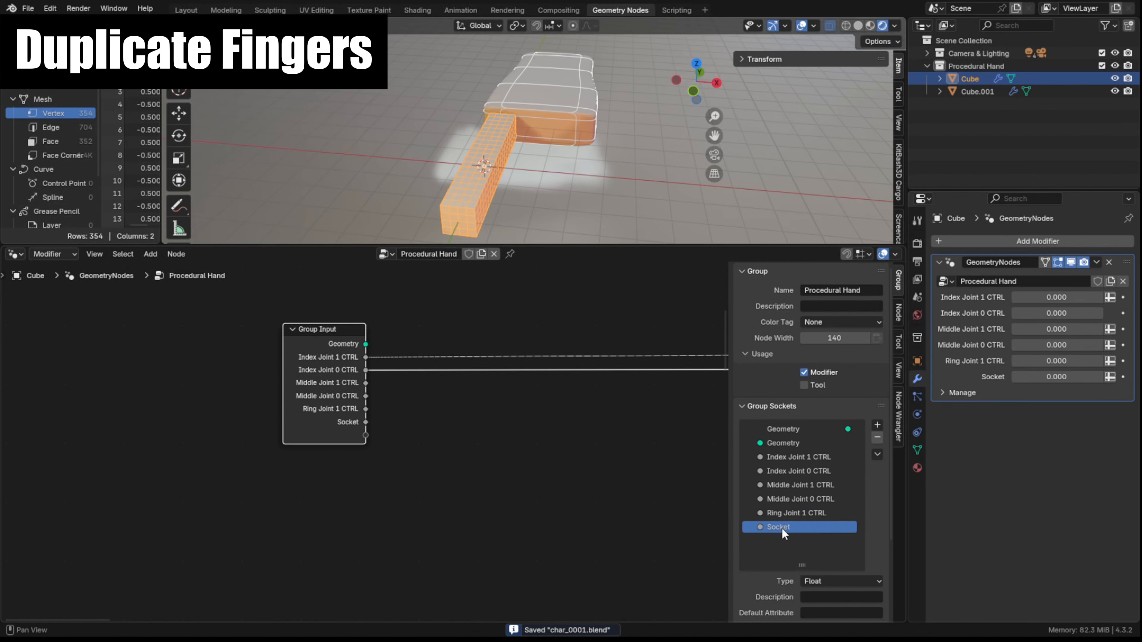
{"action": "left_click", "coordinate": [900, 441]}
{"action": "double_click", "coordinate": [776, 541]}
{"action": "type", "text": "Pinky Joint 1 CTRL"}
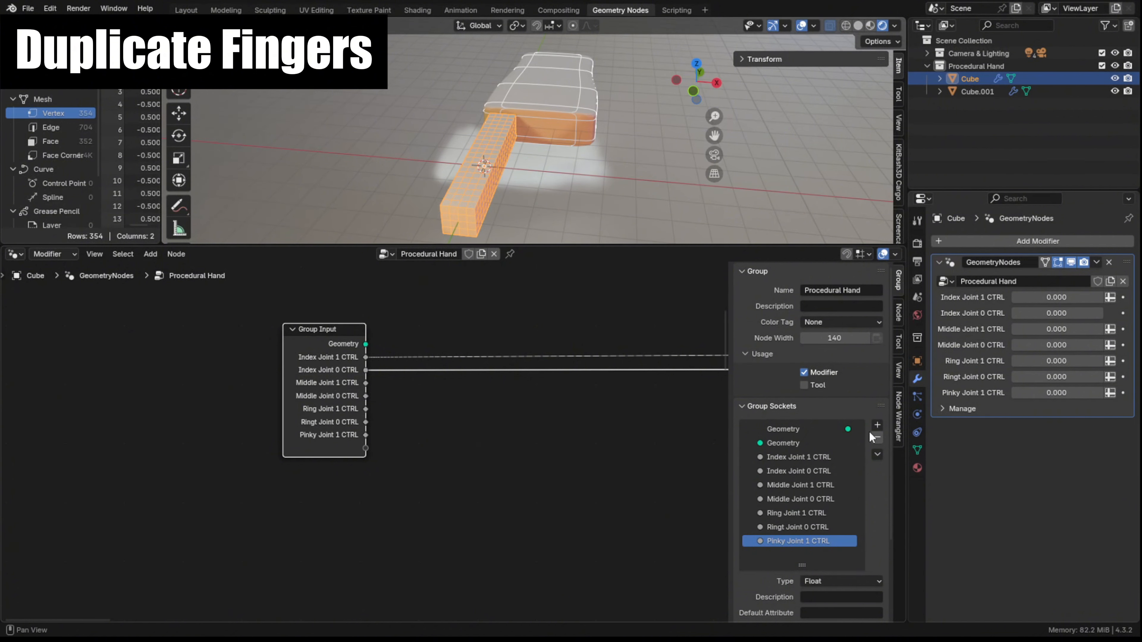
{"action": "left_click", "coordinate": [878, 425]}
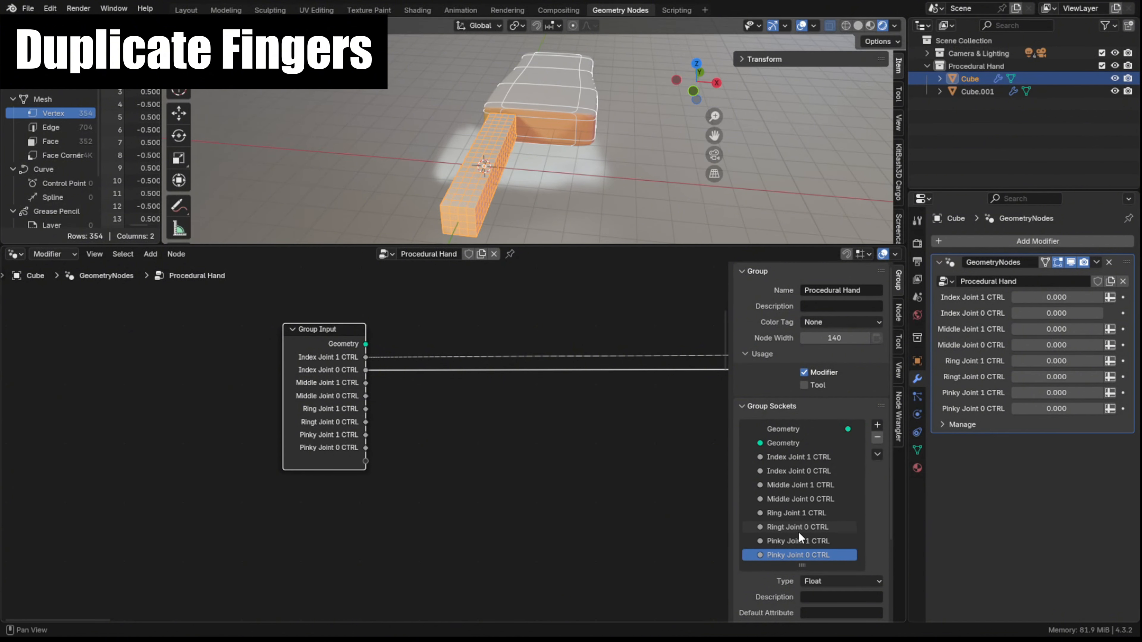
Link Middle Joint 1 CTRL and Middle Joint 0 CTRL to the middle finger's reroutes, straighten the links, and reposition the Group Input
{"action": "scroll", "coordinate": [428, 395], "scroll_direction": "down", "scroll_amount": 3}
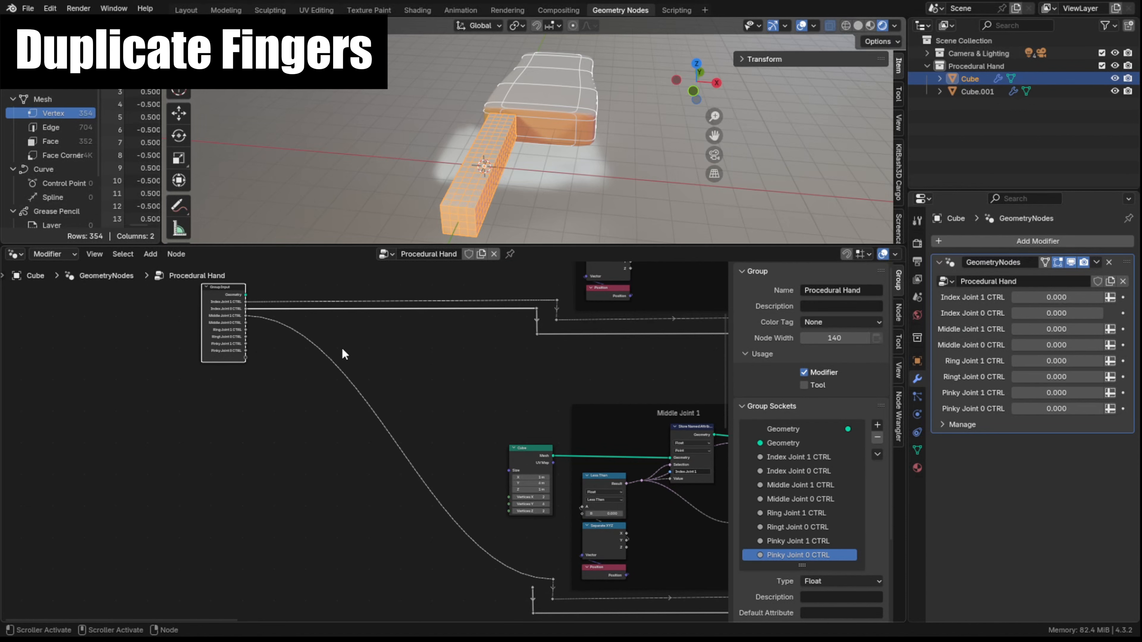
{"action": "key", "text": "g"}
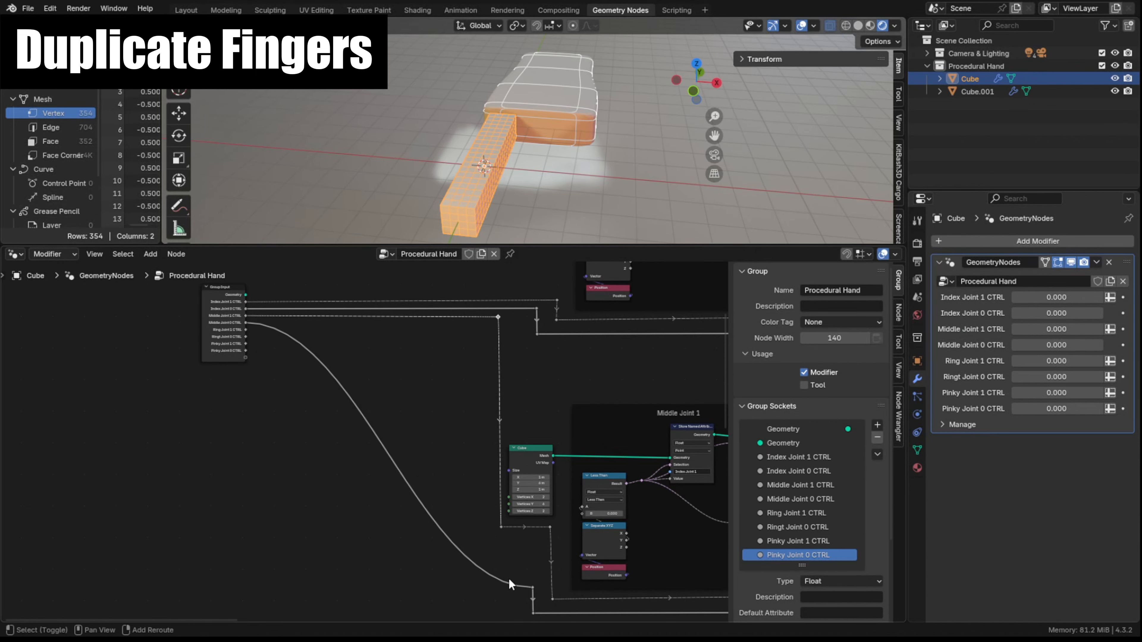
{"action": "left_click", "coordinate": [533, 545]}
{"action": "key", "text": "g"}
{"action": "left_click", "coordinate": [487, 314]}
{"action": "scroll", "coordinate": [309, 386], "scroll_direction": "down", "scroll_amount": 4}
{"action": "key", "text": "g"}
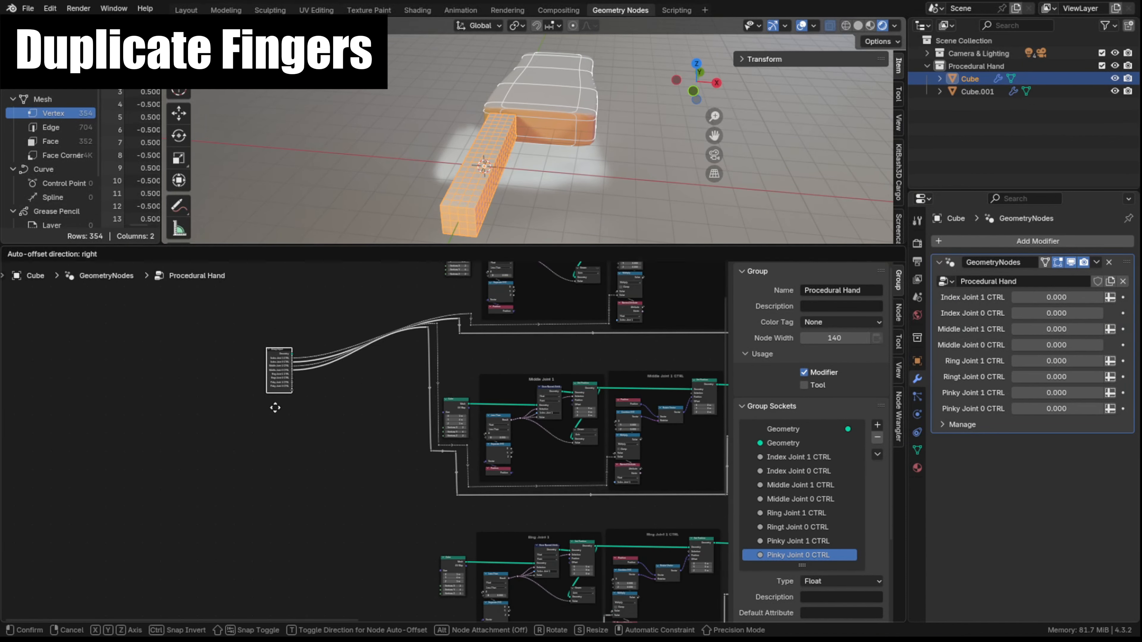
{"action": "left_click", "coordinate": [275, 408]}
Duplicate the Group Input beside the ring finger setup and link Ring Joint 1 CTRL and Ringt Joint 0 CTRL to its reroutes
{"action": "middle_click_drag", "start_coordinate": [334, 536], "coordinate": [334, 283]}
{"action": "key", "text": "shift+d"}
{"action": "left_click", "coordinate": [380, 541]}
{"action": "scroll", "coordinate": [375, 340], "scroll_direction": "up", "scroll_amount": 4}
{"action": "left_click_drag", "start_coordinate": [557, 356], "coordinate": [557, 310]}
{"action": "left_click_drag", "start_coordinate": [297, 425], "coordinate": [532, 365]}
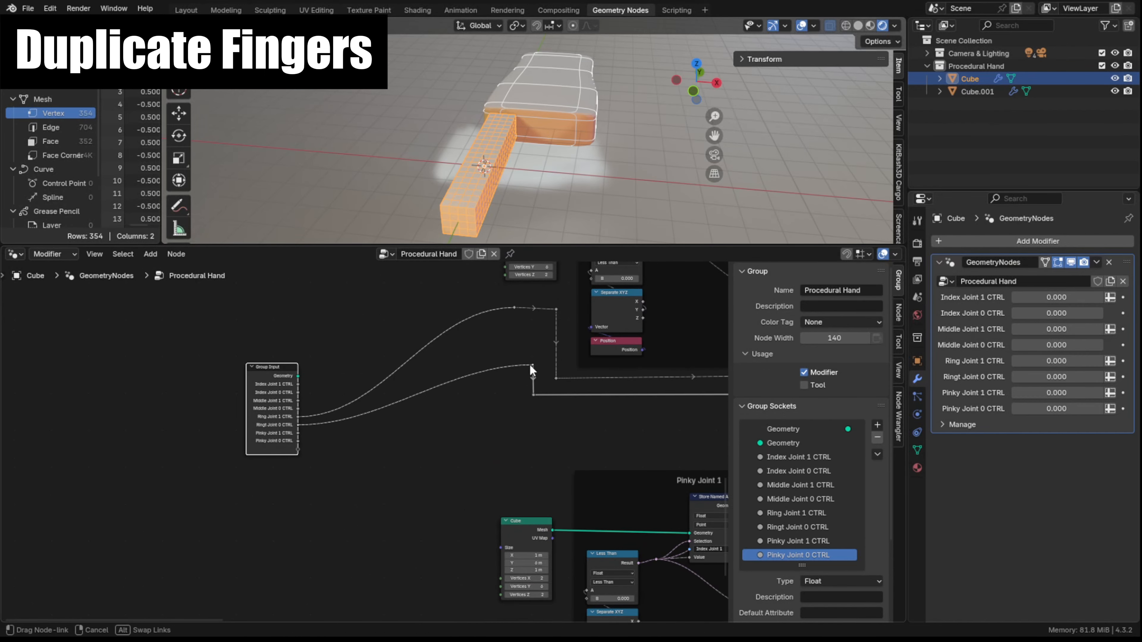
Link Pinky Joint 1 CTRL and Pinky Joint 0 CTRL from the Group Input to the pinky setup's reroutes
{"action": "middle_click_drag", "start_coordinate": [450, 495], "coordinate": [436, 387]}
{"action": "left_click_drag", "start_coordinate": [314, 330], "coordinate": [507, 518]}
{"action": "left_click_drag", "start_coordinate": [313, 337], "coordinate": [473, 531]}
Link the middle, ring and pinky fingers' final Transform Geometry outputs to Join Geometry, moving the joining and output nodes down
{"action": "scroll", "coordinate": [477, 517], "scroll_direction": "down", "scroll_amount": 4}
{"action": "middle_click_drag", "start_coordinate": [477, 517], "coordinate": [191, 505]}
{"action": "left_click_drag", "start_coordinate": [368, 518], "coordinate": [477, 336]}
{"action": "scroll", "coordinate": [474, 344], "scroll_direction": "down", "scroll_amount": 4}
{"action": "middle_click_drag", "start_coordinate": [449, 472], "coordinate": [423, 373]}
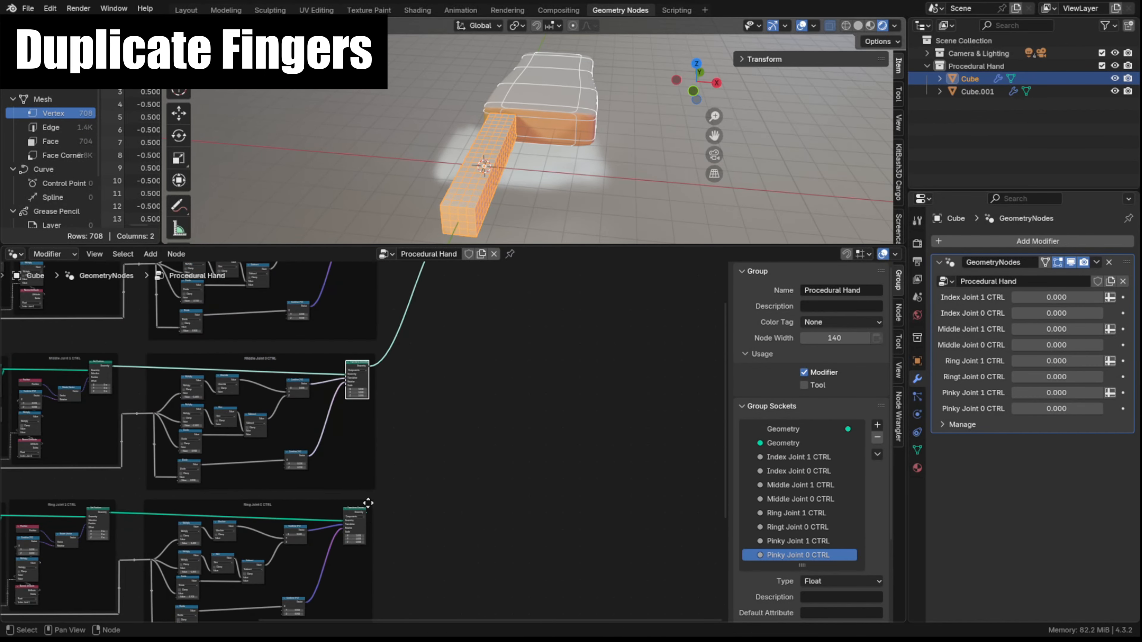
{"action": "left_click_drag", "start_coordinate": [369, 507], "coordinate": [459, 317]}
{"action": "left_click_drag", "start_coordinate": [568, 356], "coordinate": [463, 311]}
{"action": "key", "text": "g"}
{"action": "left_click", "coordinate": [490, 485]}
{"action": "left_click_drag", "start_coordinate": [384, 532], "coordinate": [505, 315]}
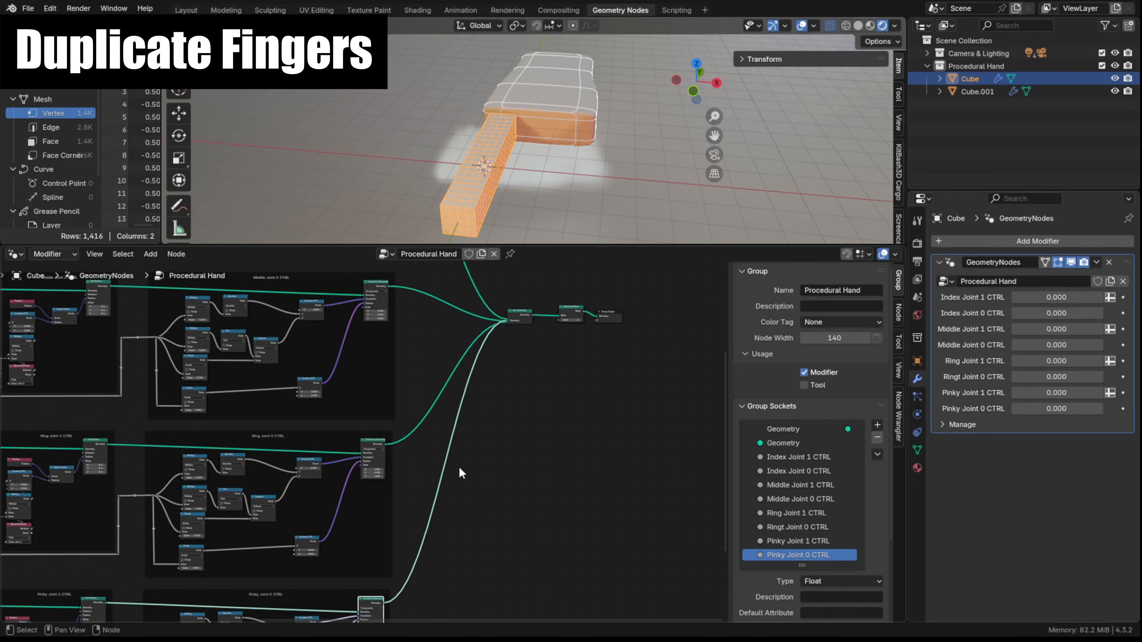
Add a Transform Geometry node on the index finger's output link and duplicate it onto the other fingers' links
{"action": "scroll", "coordinate": [459, 466], "scroll_direction": "up", "scroll_amount": 1}
{"action": "middle_click_drag", "start_coordinate": [459, 466], "coordinate": [521, 451]}
{"action": "key", "text": "shift+a"}
{"action": "type", "text": "Tra"}
{"action": "key", "text": "Return"}
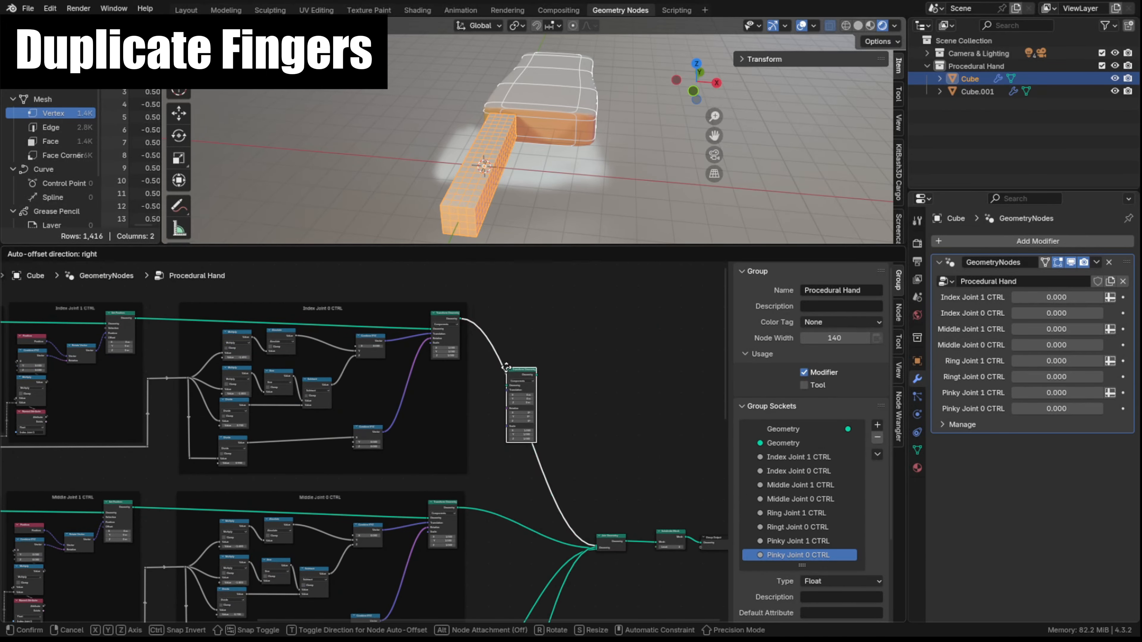
{"action": "left_click", "coordinate": [511, 371]}
{"action": "key", "text": "shift+d"}
{"action": "left_click", "coordinate": [528, 511]}
{"action": "middle_click_drag", "start_coordinate": [530, 540], "coordinate": [529, 265]}
{"action": "key", "text": "shift+d"}
{"action": "left_click", "coordinate": [533, 398]}
{"action": "middle_click_drag", "start_coordinate": [542, 369], "coordinate": [527, 277]}
Set the X translation to 1.2 m for the middle finger and 2.4 m for the ring finger
{"action": "scroll", "coordinate": [533, 507], "scroll_direction": "up", "scroll_amount": 4}
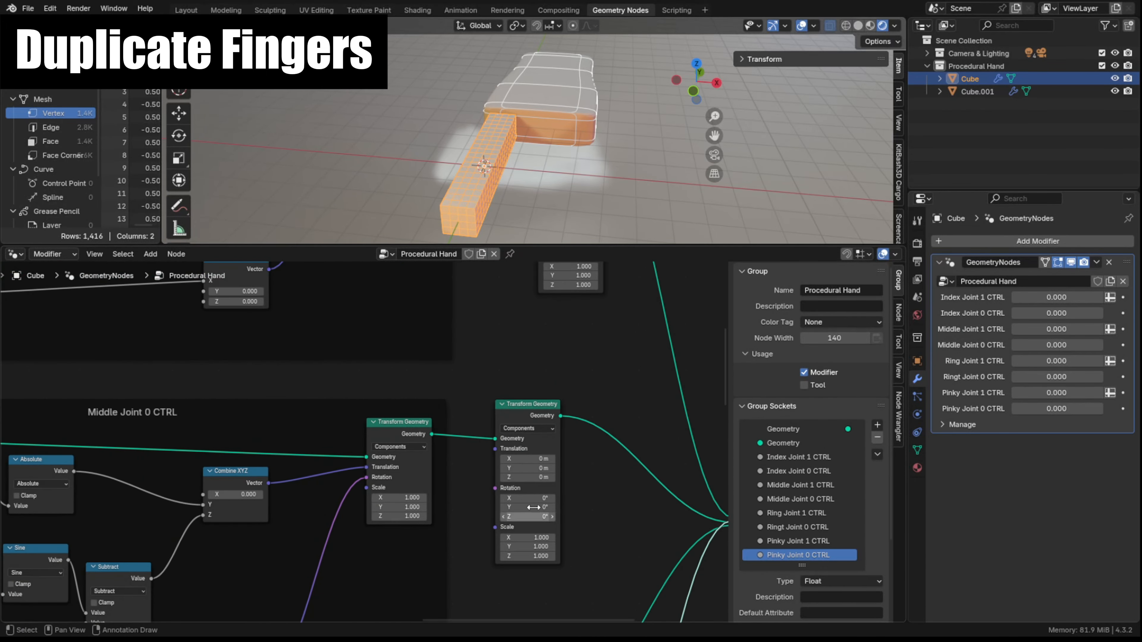
{"action": "left_click_drag", "start_coordinate": [558, 246], "coordinate": [556, 373]}
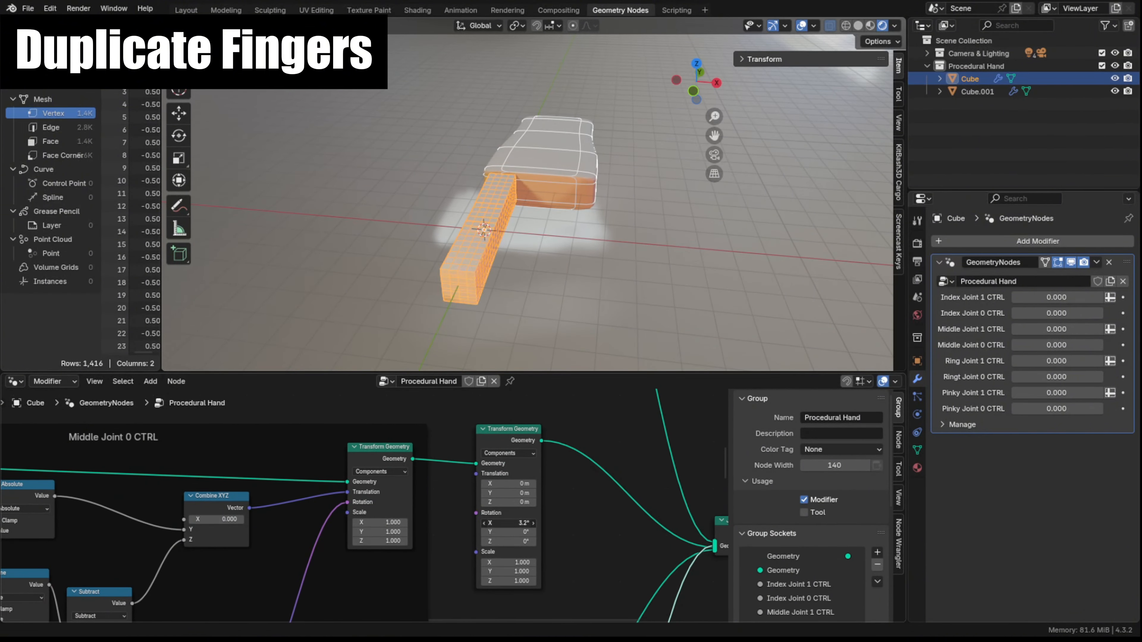
{"action": "left_click_drag", "start_coordinate": [517, 484], "coordinate": [532, 484]}
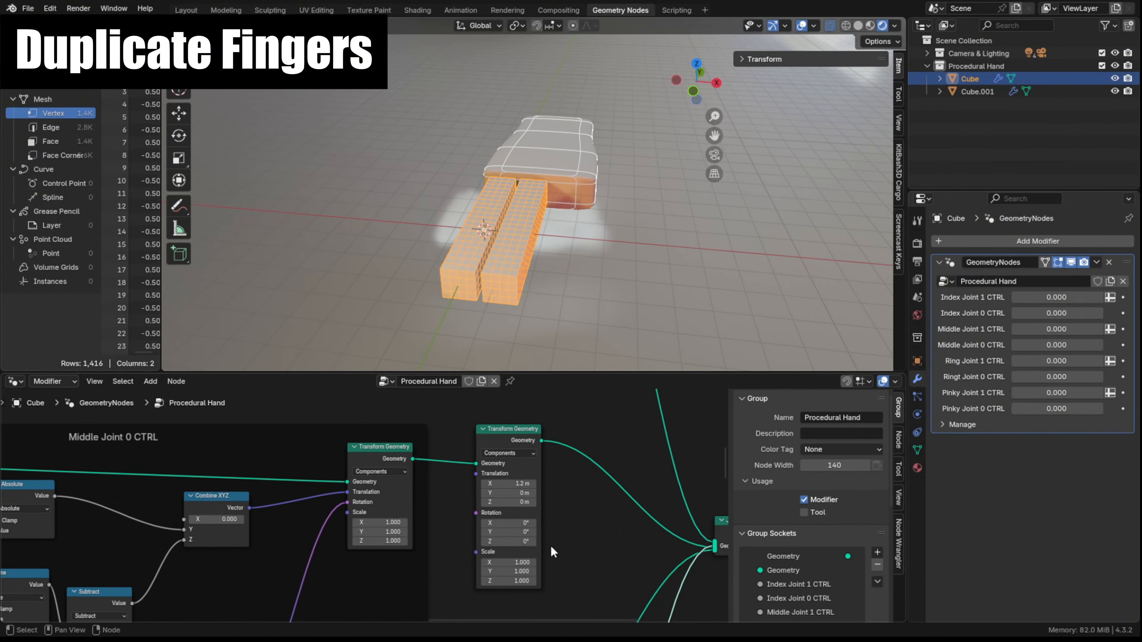
{"action": "middle_click_drag", "start_coordinate": [553, 552], "coordinate": [570, 521]}
{"action": "double_click", "coordinate": [496, 491]}
{"action": "type", "text": "2.4"}
{"action": "key", "text": "Return"}
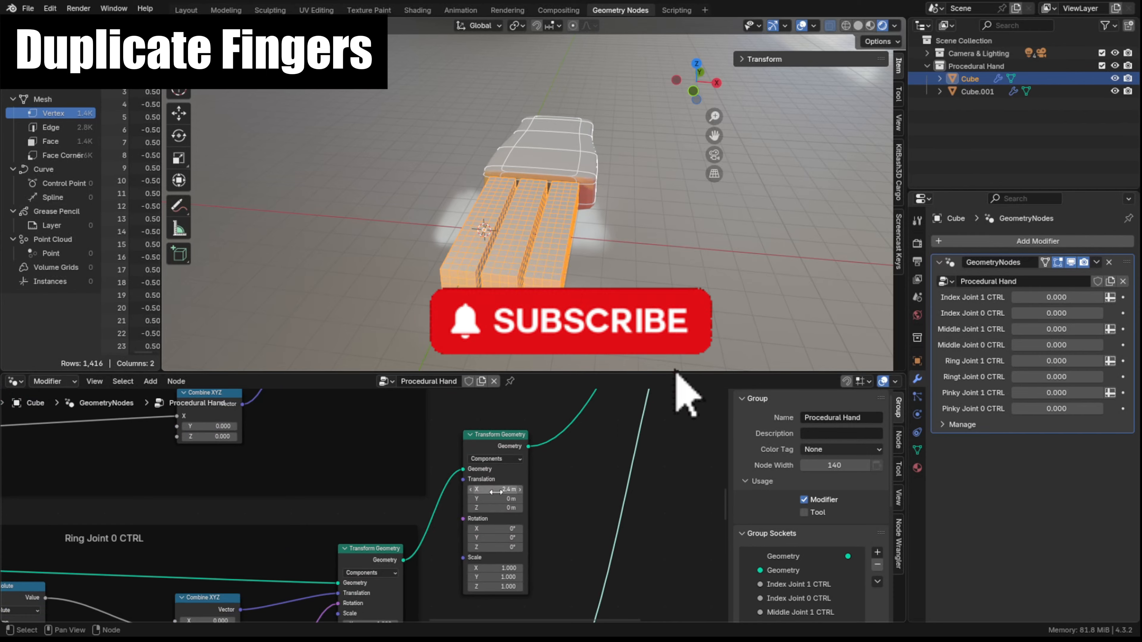
Set the pinky finger's X translation to 3.6 m in its new Transform Geometry node
{"action": "scroll", "coordinate": [496, 492], "scroll_direction": "down", "scroll_amount": 3}
{"action": "middle_click_drag", "start_coordinate": [496, 492], "coordinate": [481, 391]}
{"action": "double_click", "coordinate": [496, 501]}
{"action": "type", "text": "3.6"}
{"action": "key", "text": "Return"}
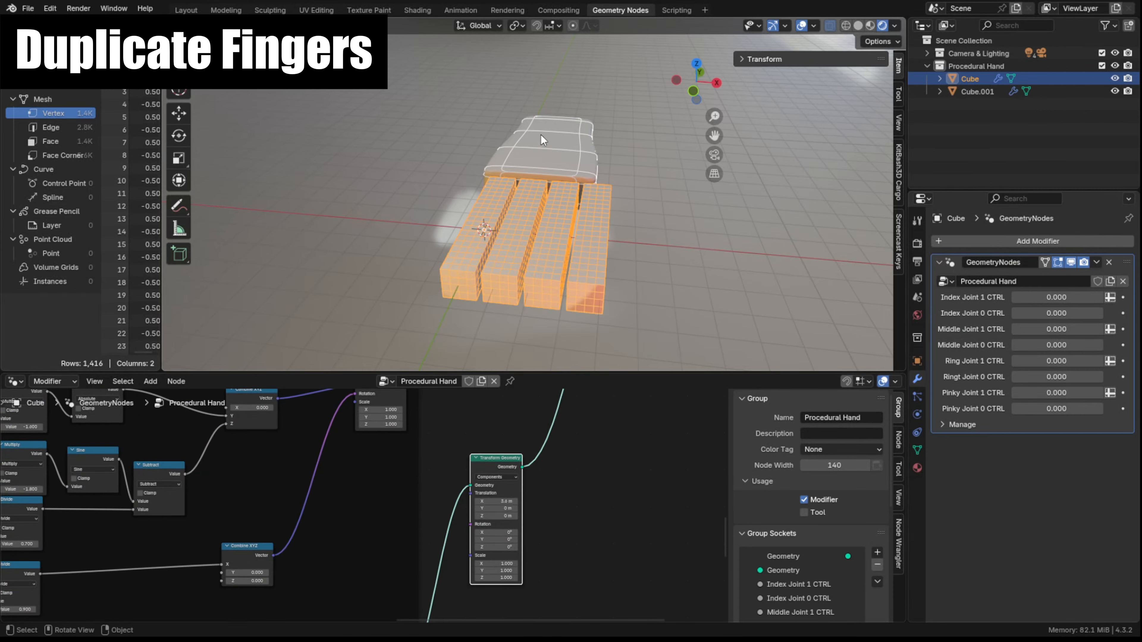
Scale up the palm and move it along X so it lines up with the four fingers
{"action": "left_click", "coordinate": [541, 135]}
{"action": "middle_click_drag", "start_coordinate": [542, 136], "coordinate": [606, 223]}
{"action": "key", "text": "s"}
{"action": "left_click", "coordinate": [554, 153]}
{"action": "key", "text": "KP_7"}
{"action": "key", "text": "g"}
{"action": "key", "text": "x"}
{"action": "left_click", "coordinate": [572, 145]}
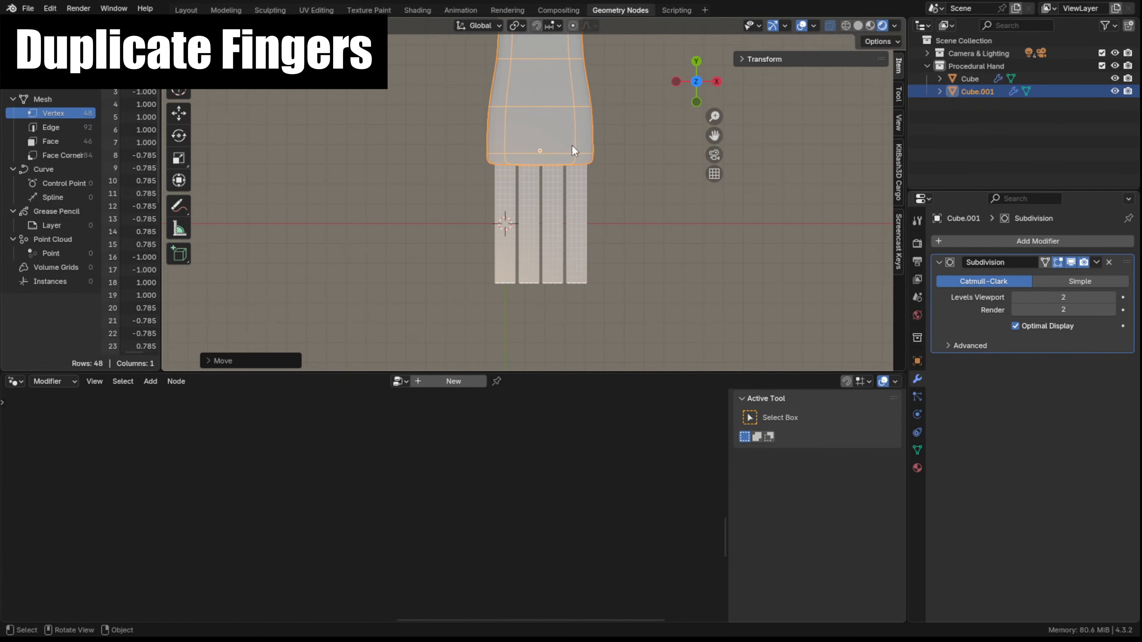
Select the fingers object and test the index finger's bend with Index Joint 1 CTRL
{"action": "middle_click_drag", "start_coordinate": [572, 146], "coordinate": [495, 132]}
{"action": "left_click", "coordinate": [467, 252]}
{"action": "middle_click_drag", "start_coordinate": [469, 252], "coordinate": [528, 297]}
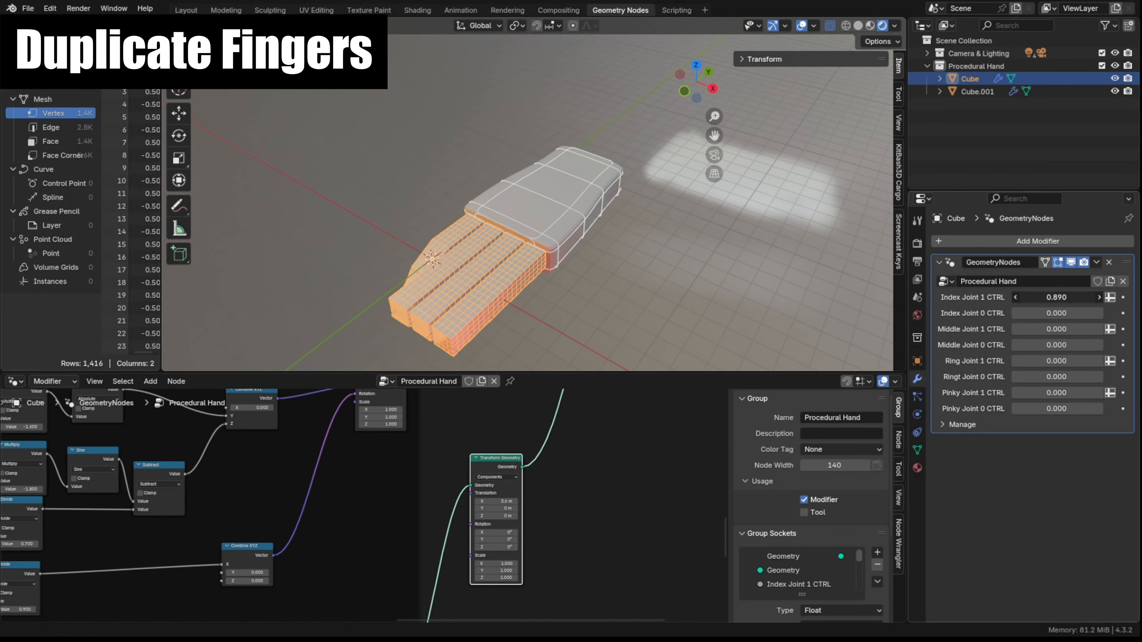
{"action": "left_click_drag", "start_coordinate": [1057, 297], "coordinate": [1029, 297]}
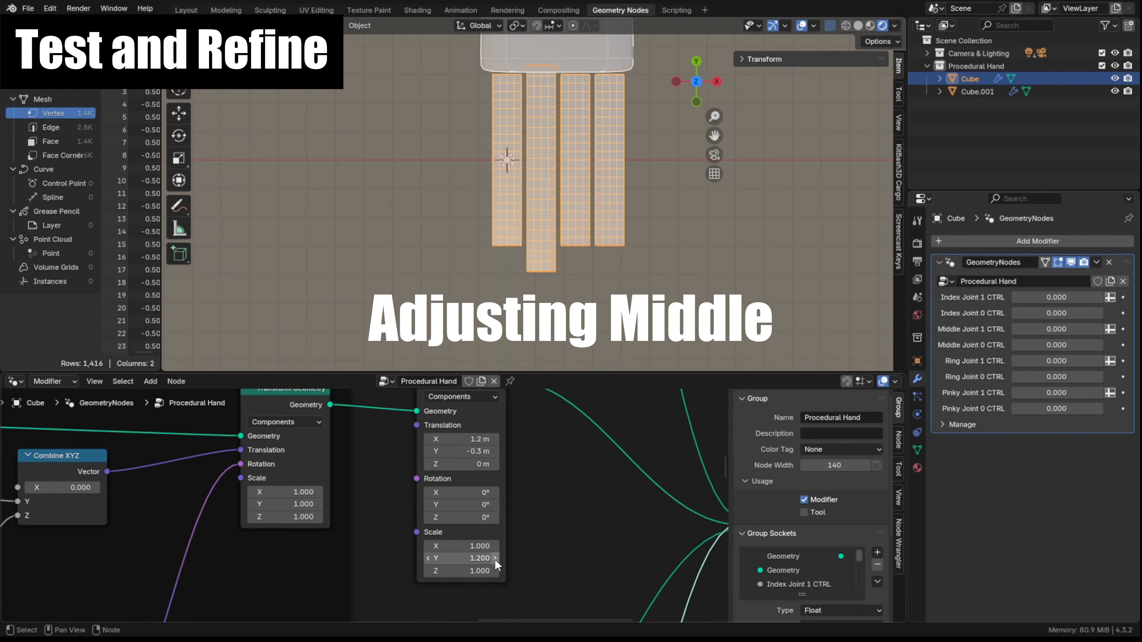
Set the middle finger's Y scale to 1.1 and its Y translation to -0.3 m
{"action": "left_click", "coordinate": [429, 452]}
{"action": "left_click", "coordinate": [428, 452]}
{"action": "left_click", "coordinate": [428, 451]}
{"action": "left_click", "coordinate": [459, 558]}
{"action": "type", "text": "1.15"}
{"action": "key", "text": "Return"}
{"action": "left_click", "coordinate": [495, 451]}
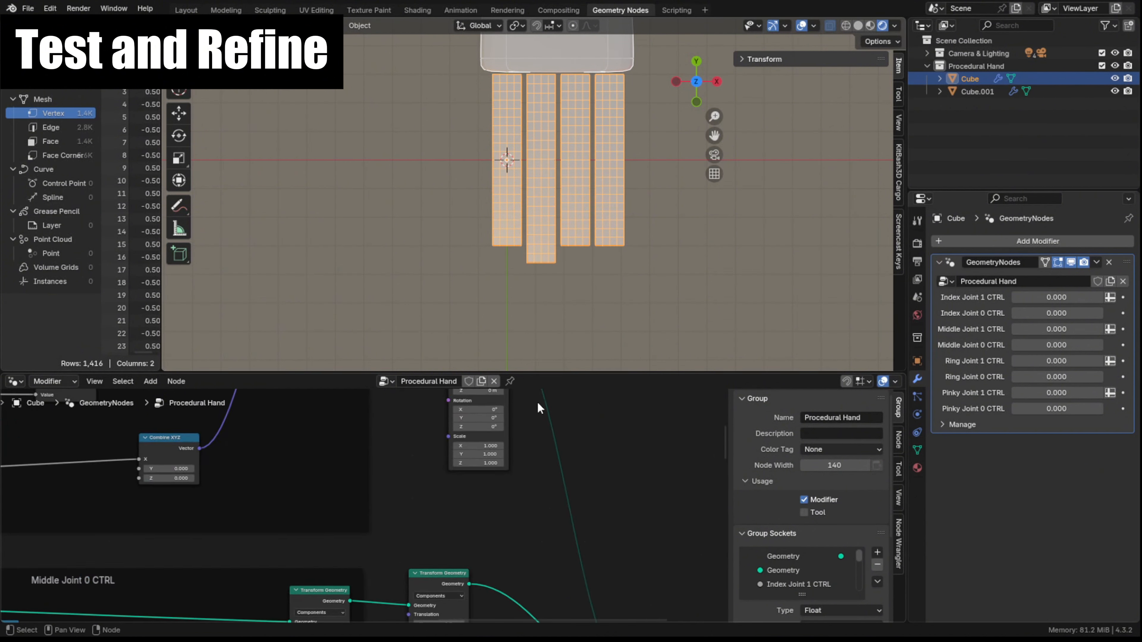
Set the index finger's Y scale to 0.950 and adjust the Y translation of the index and pinky fingers
{"action": "left_click", "coordinate": [501, 549]}
{"action": "type", "text": ".950"}
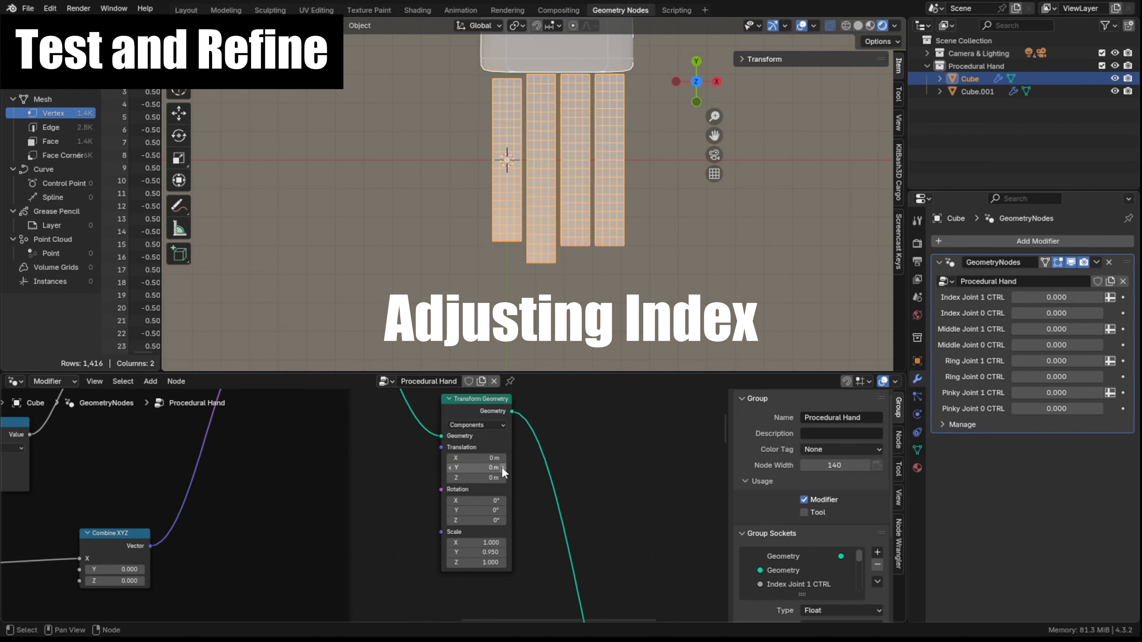
{"action": "left_click", "coordinate": [503, 468]}
{"action": "key", "text": "alt+a"}
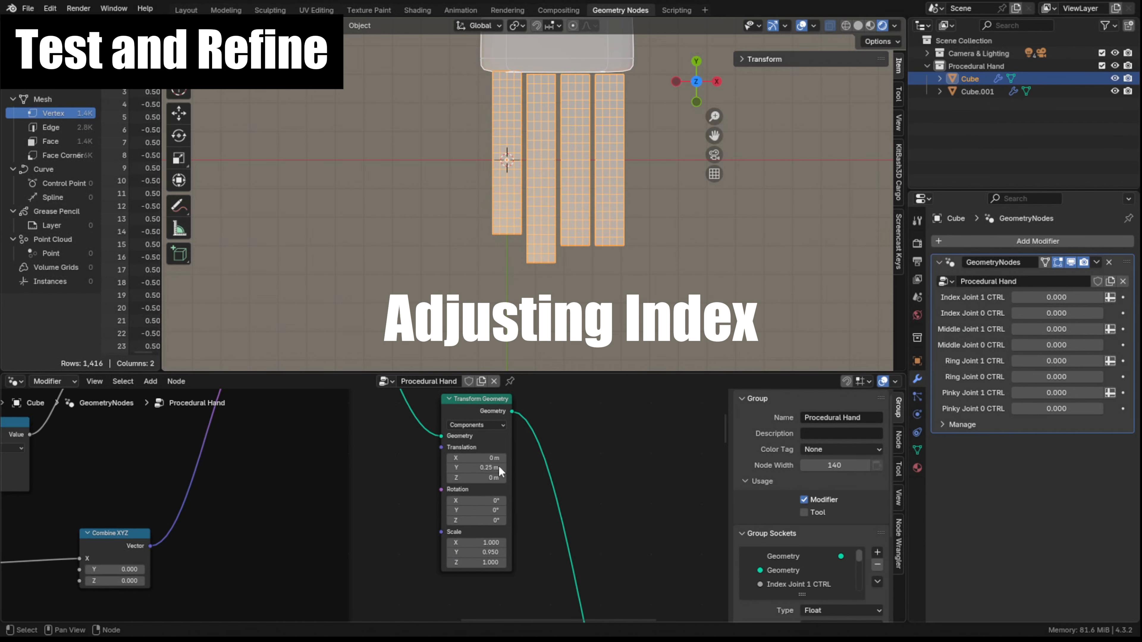
{"action": "left_click_drag", "start_coordinate": [501, 472], "coordinate": [474, 468]}
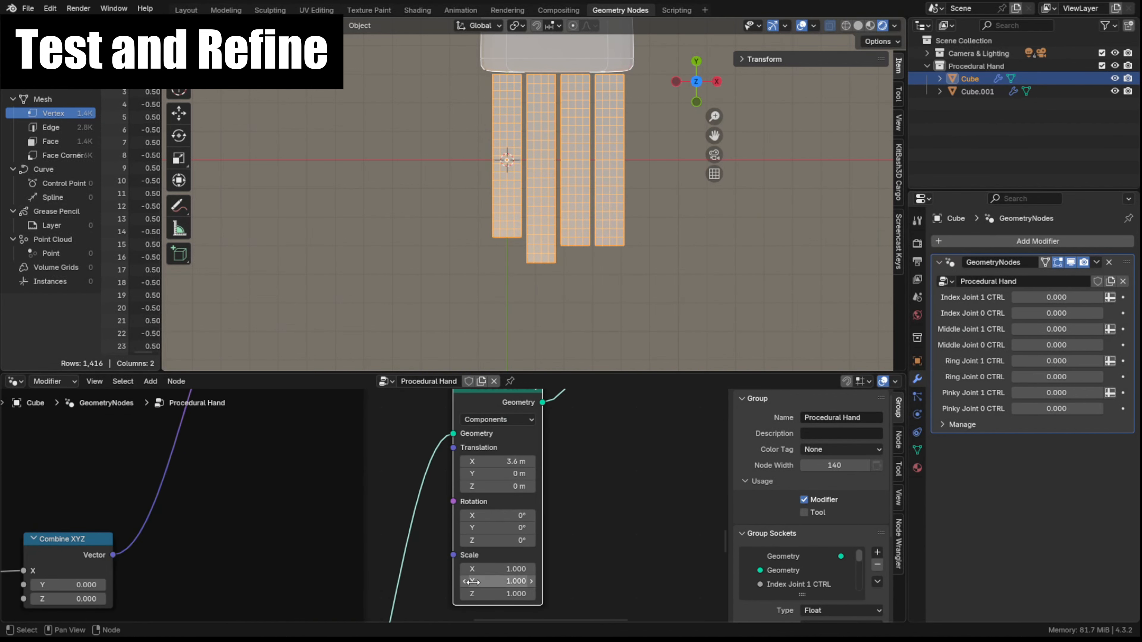
{"action": "mouse_move", "coordinate": [499, 474]}
{"action": "left_mouse_down"}
{"action": "mouse_move", "coordinate": [477, 473]}
{"action": "mouse_move", "coordinate": [512, 474]}
{"action": "mouse_move", "coordinate": [502, 477]}
{"action": "left_mouse_up"}
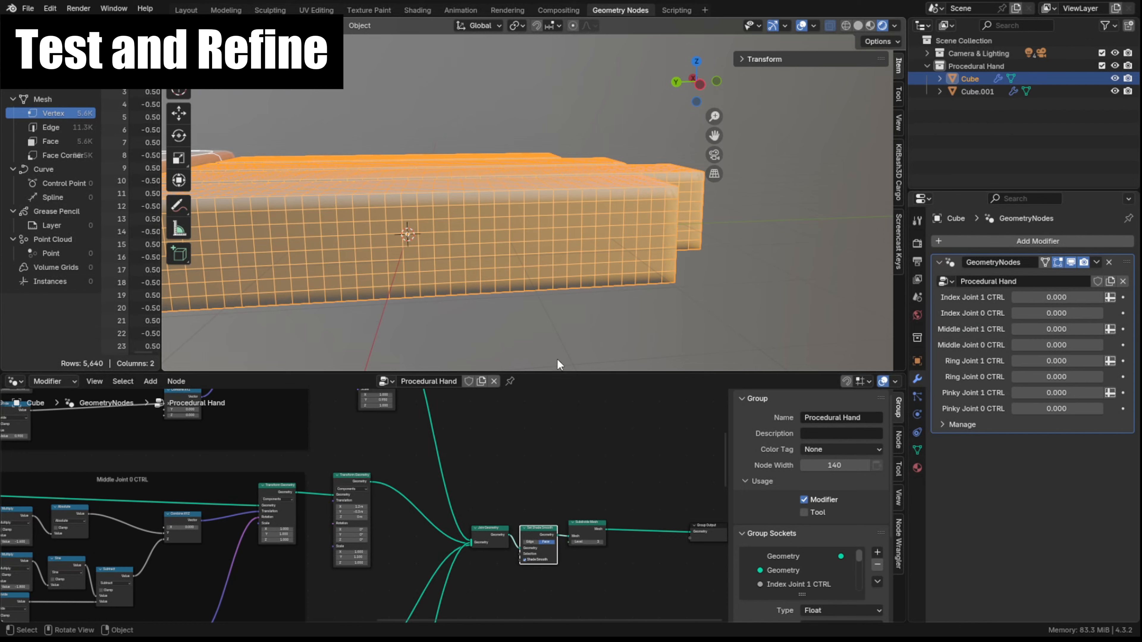
Add a Subdivision Surface modifier to the fingers and lower the Subdivide Mesh node's level to 1
{"action": "left_click", "coordinate": [1027, 240]}
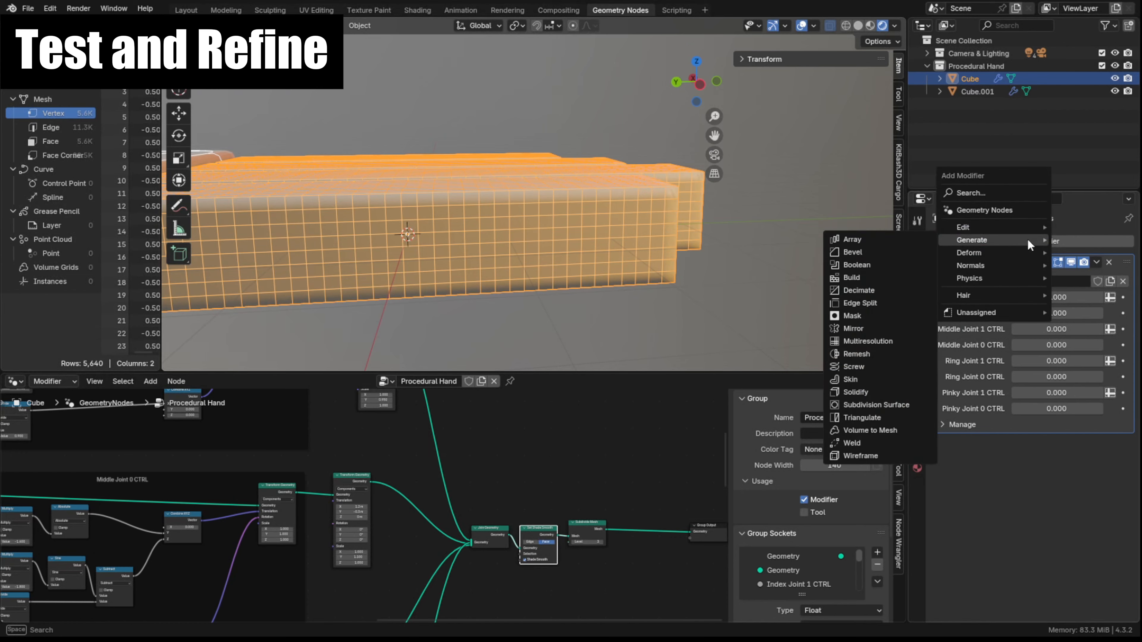
{"action": "left_click", "coordinate": [879, 405]}
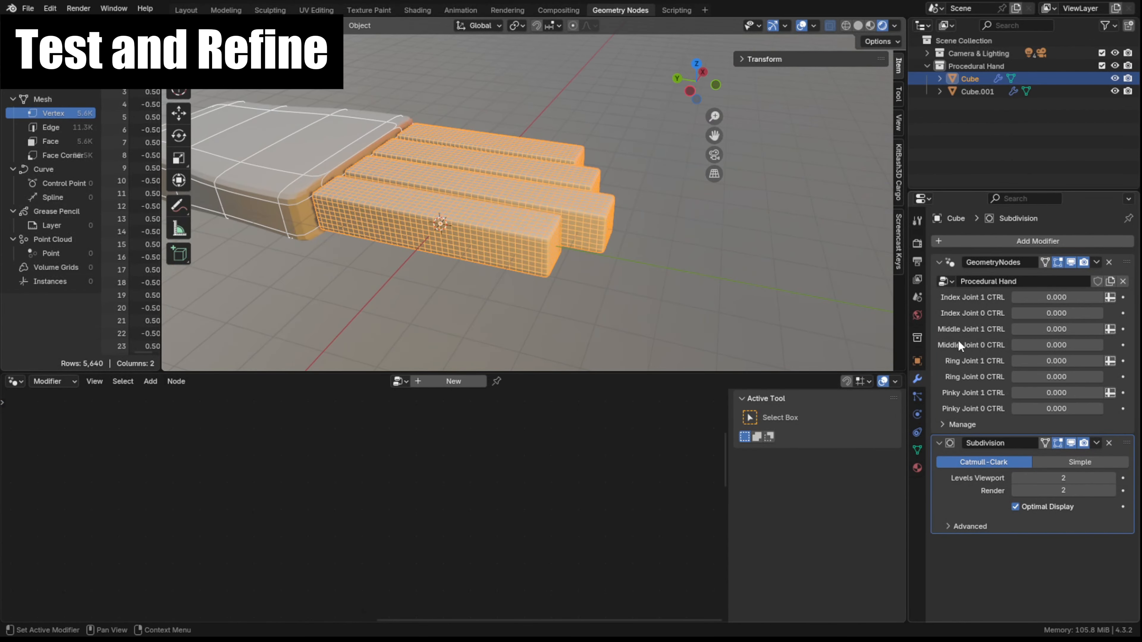
{"action": "left_click", "coordinate": [958, 340]}
{"action": "left_click", "coordinate": [573, 542]}
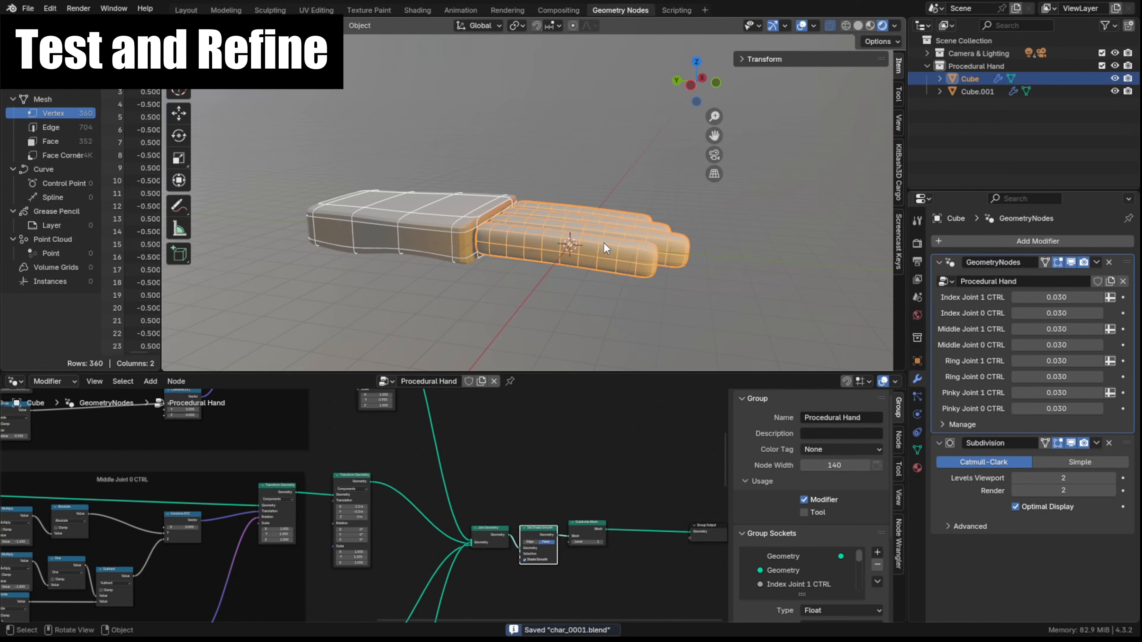
Insert a Set Material node between Subdivide Mesh and Group Output
{"action": "middle_click_drag", "start_coordinate": [645, 546], "coordinate": [592, 500]}
{"action": "scroll", "coordinate": [595, 499], "scroll_direction": "up", "scroll_amount": 6}
{"action": "left_click", "coordinate": [519, 491]}
{"action": "left_click", "coordinate": [472, 490]}
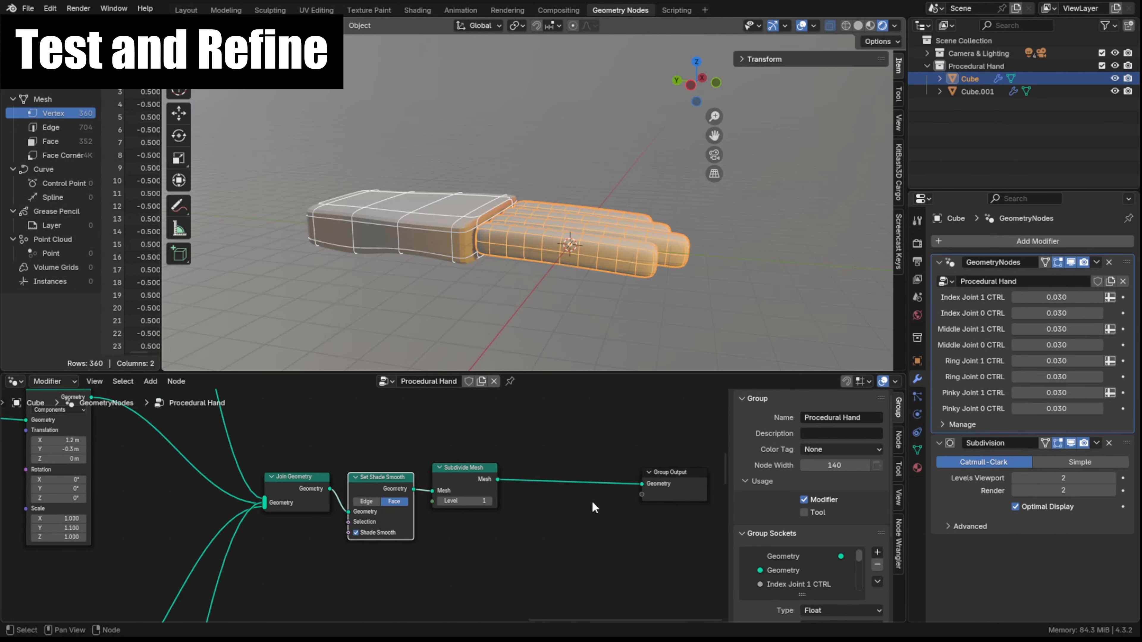
{"action": "key", "text": "shift+a"}
{"action": "left_click", "coordinate": [573, 369]}
{"action": "key", "text": "Return"}
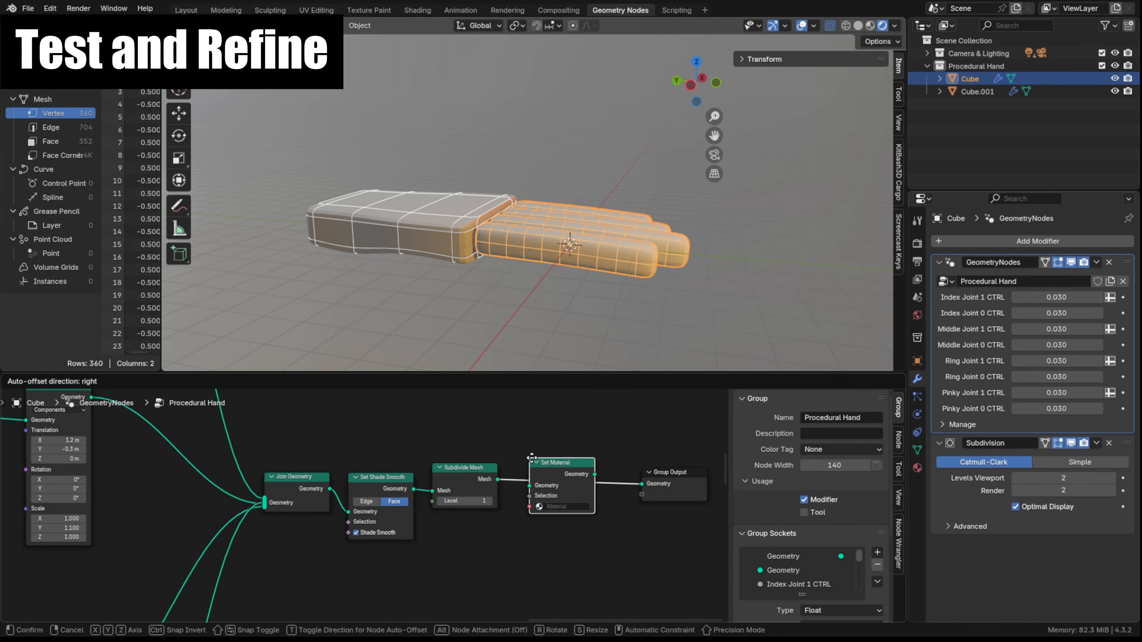
{"action": "left_click", "coordinate": [544, 459]}
Create a hand material with an orange base color and assign it in the Set Material node
{"action": "left_click", "coordinate": [917, 468]}
{"action": "left_click", "coordinate": [1043, 296]}
{"action": "left_click", "coordinate": [1068, 377]}
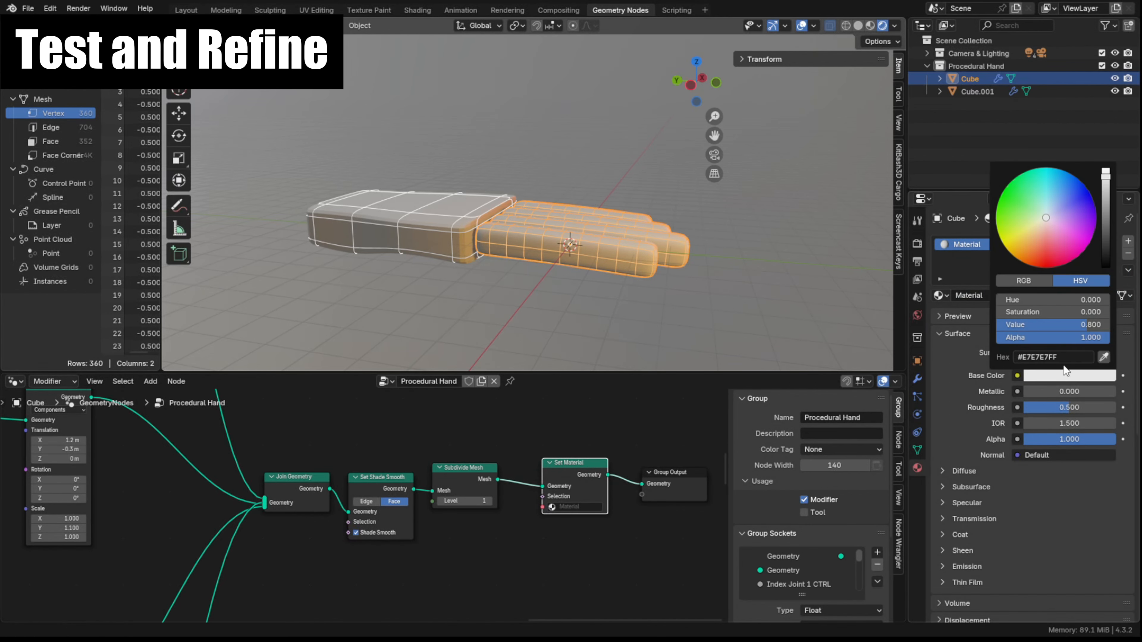
{"action": "left_click_drag", "start_coordinate": [1022, 255], "coordinate": [1013, 254]}
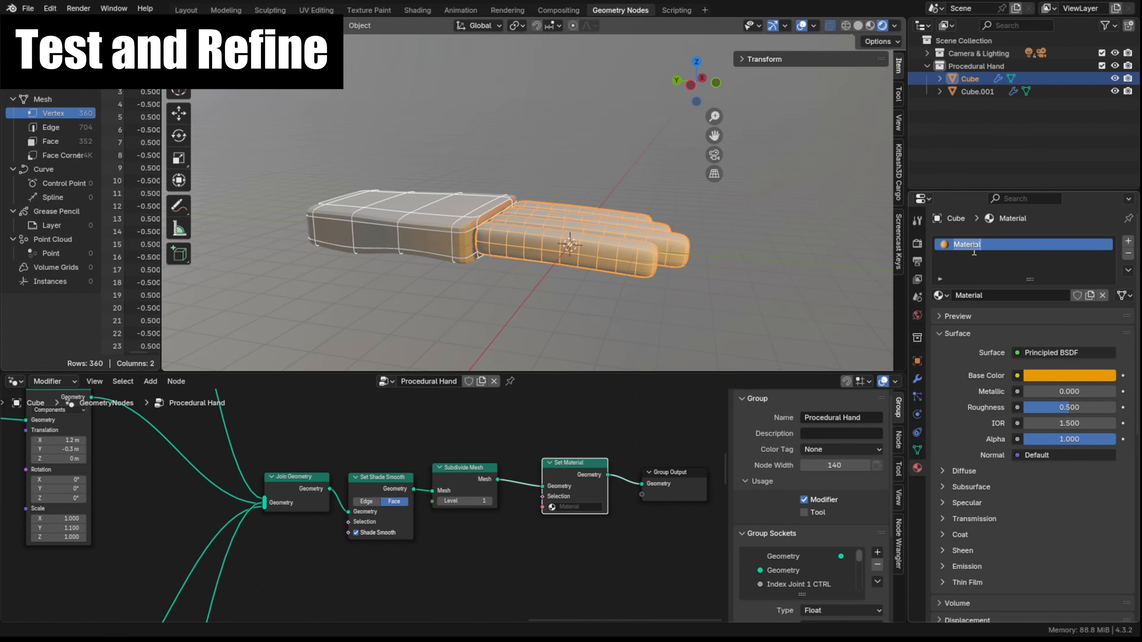
{"action": "left_click", "coordinate": [578, 532]}
Assign the orange hand material to the palm and reselect the fingers object
{"action": "middle_click_drag", "start_coordinate": [580, 282], "coordinate": [624, 237]}
{"action": "left_click", "coordinate": [431, 216]}
{"action": "left_click", "coordinate": [941, 296]}
{"action": "left_click", "coordinate": [805, 325]}
{"action": "left_click", "coordinate": [625, 322]}
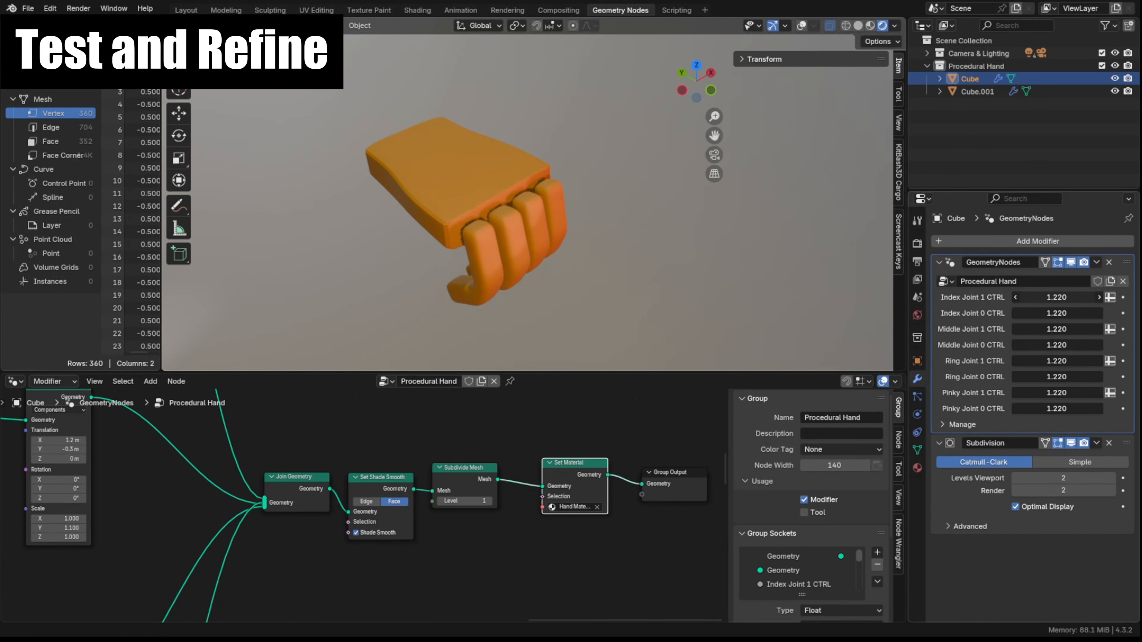
Straighten the curled fingers by setting all eight joint controls to -0.010 and turn the viewport overlays on
{"action": "left_click_drag", "start_coordinate": [1056, 297], "coordinate": [1001, 297]}
{"action": "left_click", "coordinate": [802, 25]}
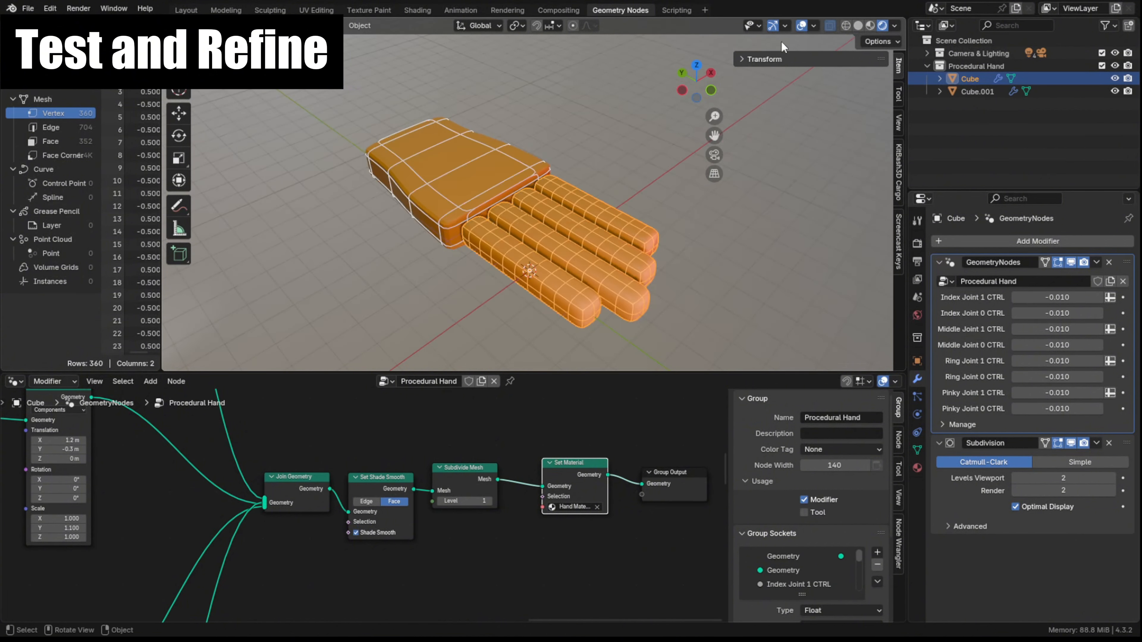
Save the procedural hand file
{"action": "middle_click_drag", "start_coordinate": [493, 235], "coordinate": [540, 235]}
{"action": "scroll", "coordinate": [539, 235], "scroll_direction": "down", "scroll_amount": 3}
{"action": "key", "text": "ctrl+s"}
{"action": "scroll", "coordinate": [462, 470], "scroll_direction": "down", "scroll_amount": 8}
{"action": "middle_click_drag", "start_coordinate": [359, 436], "coordinate": [538, 567]}
{"action": "scroll", "coordinate": [265, 513], "scroll_direction": "up", "scroll_amount": 7}
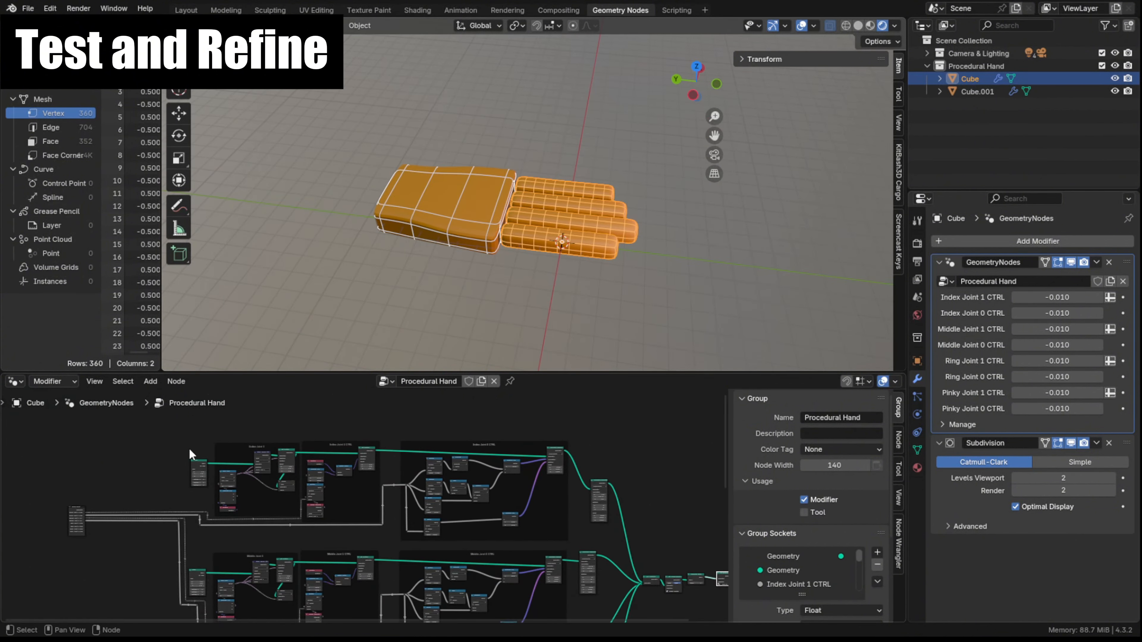
{"action": "left_click", "coordinate": [899, 439]}
{"action": "key", "text": "ctrl+s"}
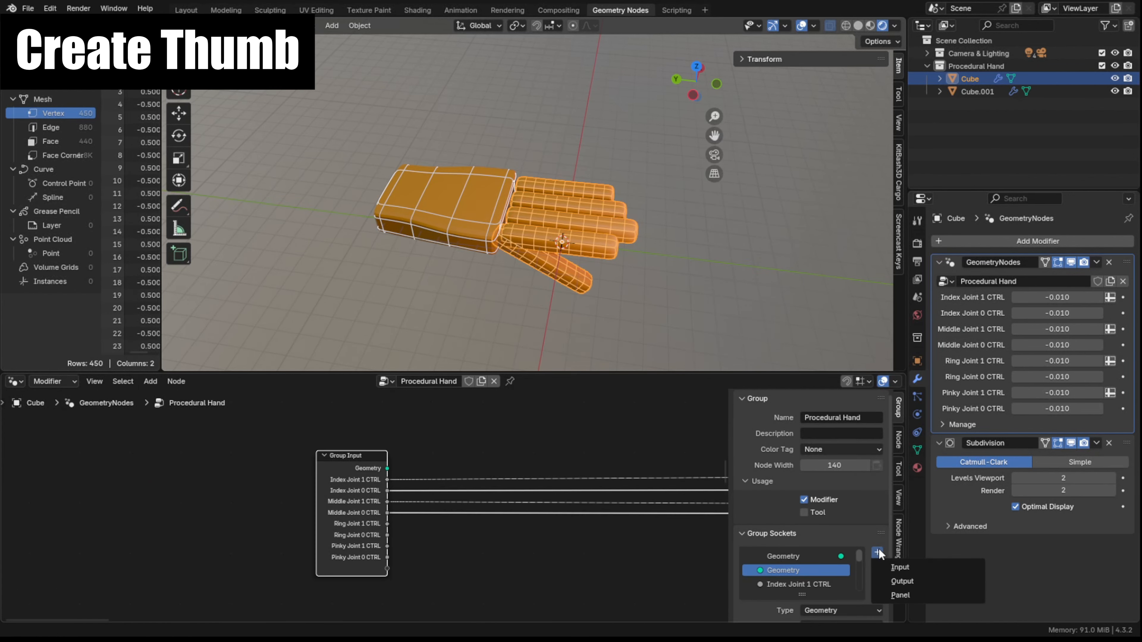
Add two group inputs named Thumb Joint 1 CTRL and Thumb Joint 0 CTRL
{"action": "left_click", "coordinate": [892, 571]}
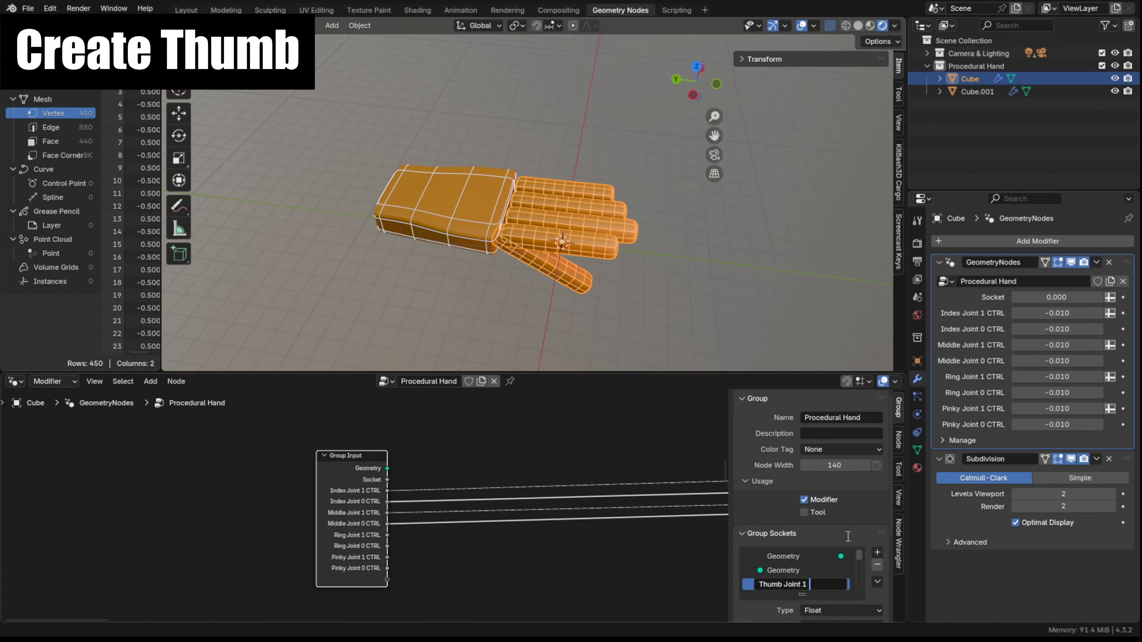
{"action": "left_click", "coordinate": [877, 552]}
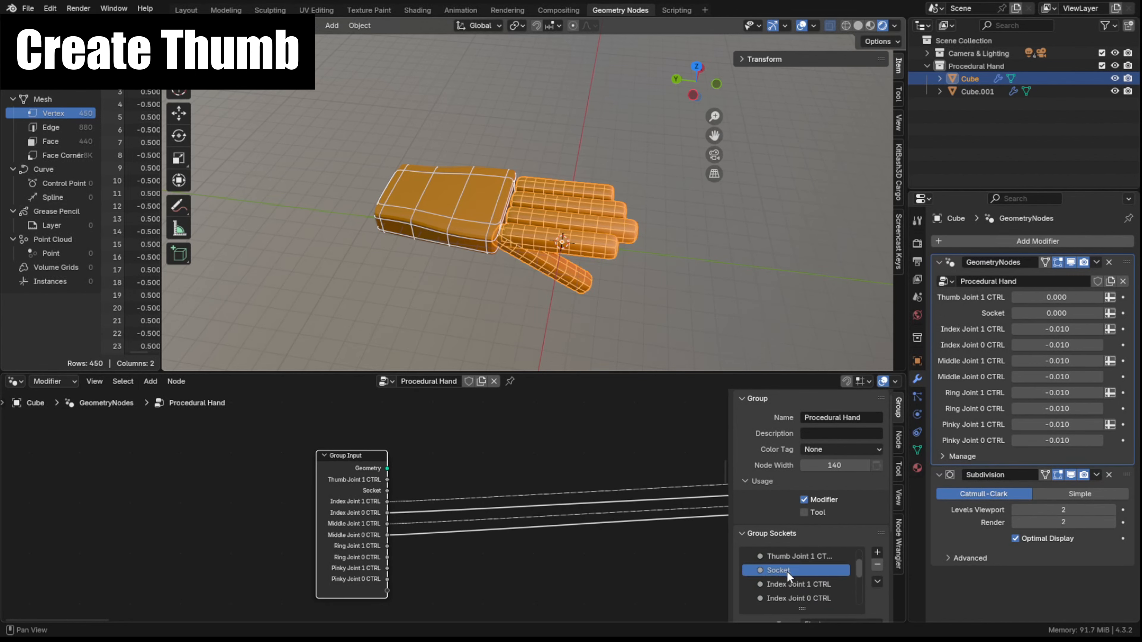
Link Thumb Joint 1 CTRL to the thumb setup's upper reroute and add a reroute on that link
{"action": "scroll", "coordinate": [715, 440], "scroll_direction": "down", "scroll_amount": 4}
{"action": "middle_click_drag", "start_coordinate": [715, 441], "coordinate": [421, 473]}
{"action": "scroll", "coordinate": [495, 509], "scroll_direction": "down", "scroll_amount": 2}
{"action": "scroll", "coordinate": [527, 543], "scroll_direction": "up", "scroll_amount": 2}
{"action": "left_click_drag", "start_coordinate": [334, 575], "coordinate": [603, 445]}
{"action": "middle_click_drag", "start_coordinate": [567, 443], "coordinate": [566, 481], "text": "shift"}
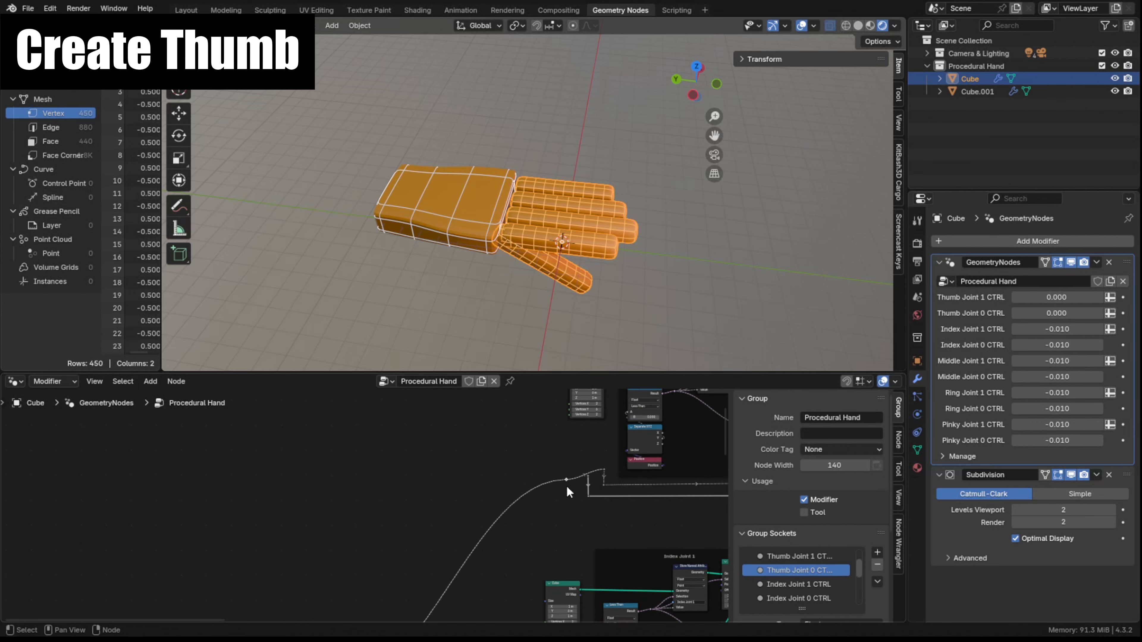
{"action": "right_click_drag", "start_coordinate": [566, 480], "coordinate": [568, 495], "text": "shift"}
{"action": "left_click_drag", "start_coordinate": [568, 486], "coordinate": [575, 478]}
Link Thumb Joint 0 CTRL to the thumb setup's other reroute and add a reroute on that link
{"action": "middle_click_drag", "start_coordinate": [593, 500], "coordinate": [675, 400], "text": "shift"}
{"action": "left_click_drag", "start_coordinate": [410, 589], "coordinate": [684, 426]}
{"action": "right_click_drag", "start_coordinate": [662, 418], "coordinate": [662, 438], "text": "shift"}
{"action": "left_click_drag", "start_coordinate": [661, 430], "coordinate": [671, 429]}
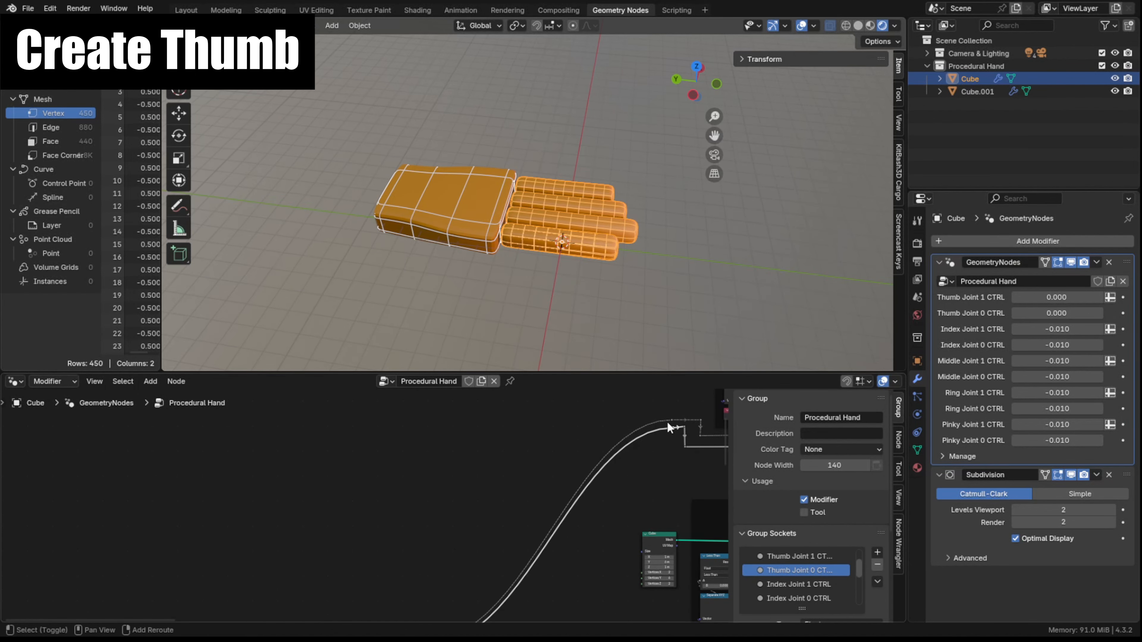
Add another reroute to each thumb control link and pull both back toward the Group Input to straighten the links
{"action": "right_click_drag", "start_coordinate": [651, 414], "coordinate": [650, 427], "text": "shift"}
{"action": "left_click_drag", "start_coordinate": [650, 426], "coordinate": [455, 431]}
{"action": "right_click_drag", "start_coordinate": [651, 425], "coordinate": [651, 438], "text": "shift"}
{"action": "left_click_drag", "start_coordinate": [652, 433], "coordinate": [465, 435]}
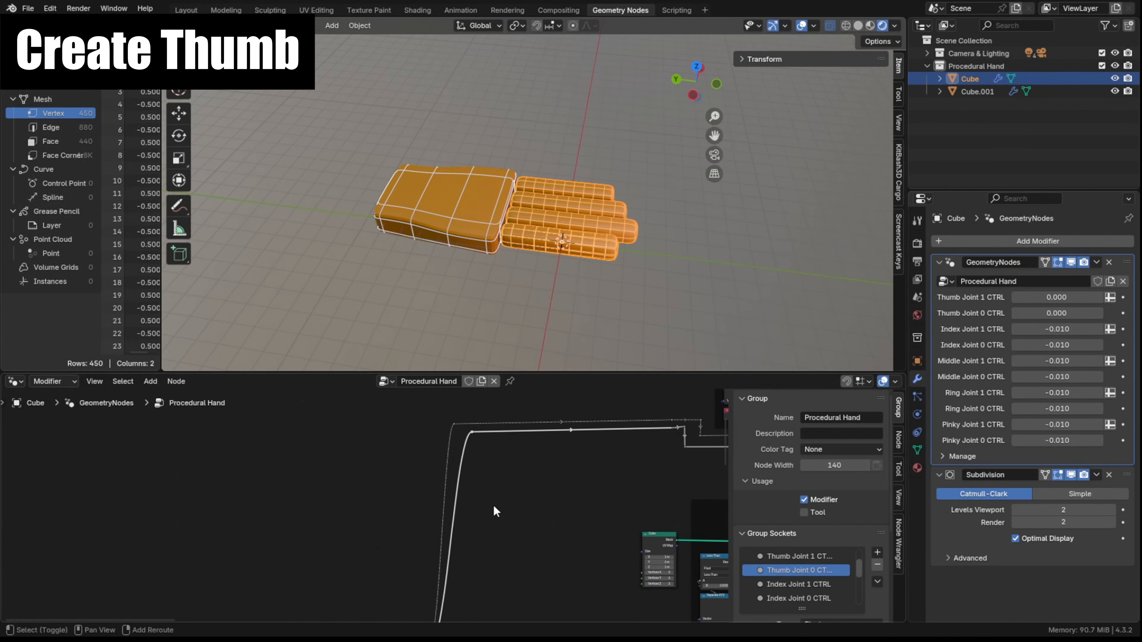
Place the thumb beside the palm with an X translation of -2 m and rotate it outward about Z
{"action": "middle_click_drag", "start_coordinate": [688, 506], "coordinate": [337, 464]}
{"action": "scroll", "coordinate": [335, 481], "scroll_direction": "up", "scroll_amount": 3}
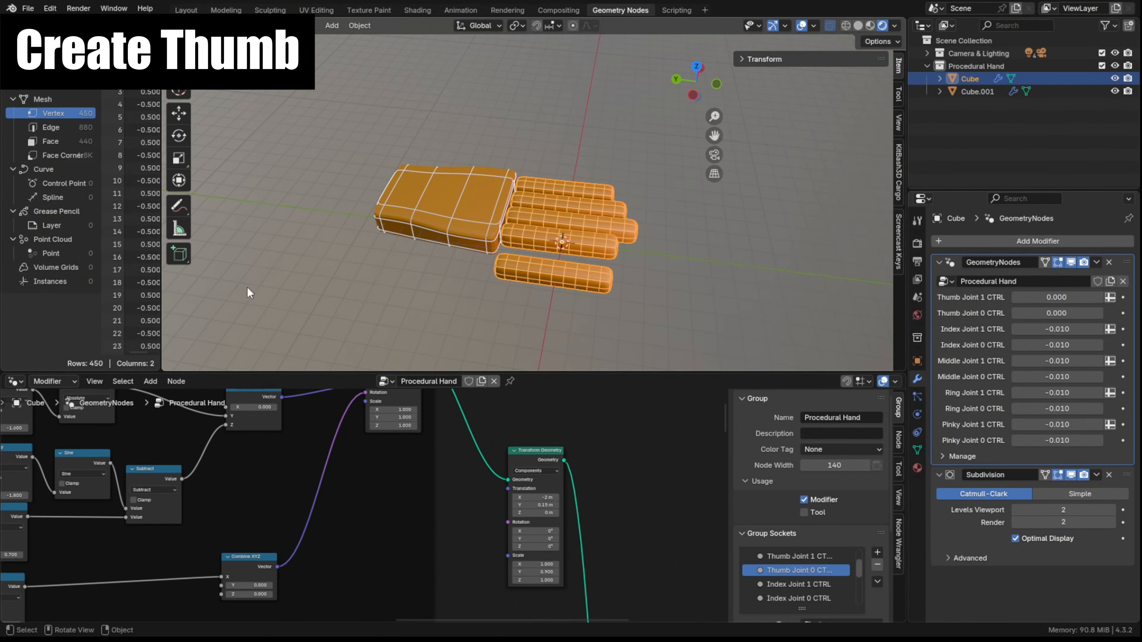
{"action": "key", "text": "KP_7"}
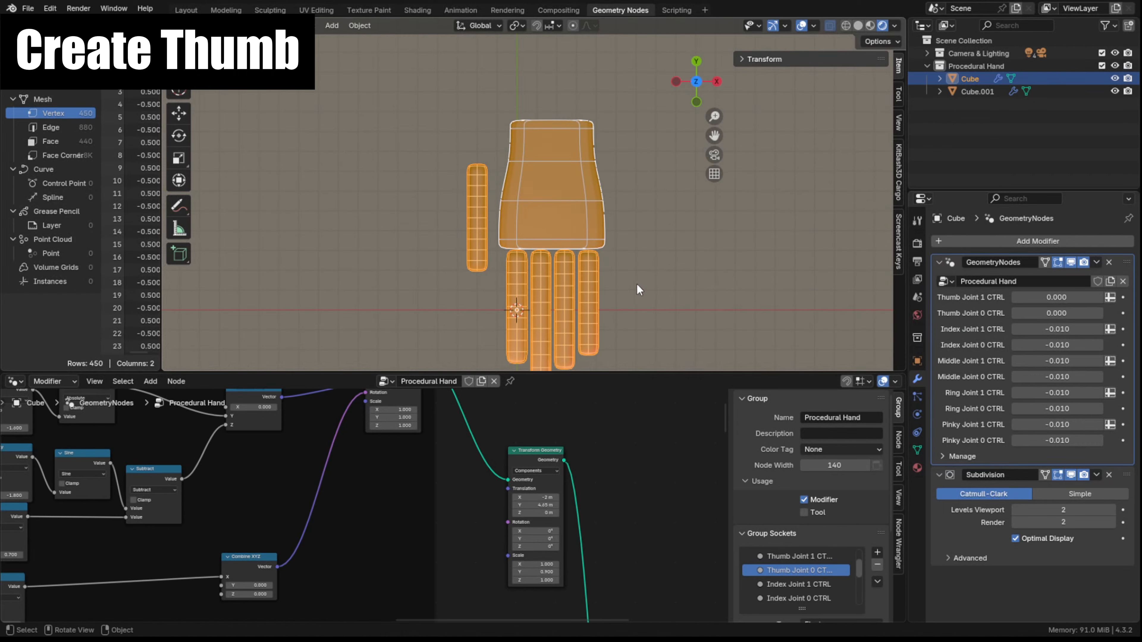
{"action": "left_click_drag", "start_coordinate": [535, 546], "coordinate": [530, 546]}
Bend the thumb by setting Thumb Joint 1 CTRL to 1.390
{"action": "middle_click_drag", "start_coordinate": [531, 274], "coordinate": [635, 180]}
{"action": "left_click_drag", "start_coordinate": [1057, 298], "coordinate": [1120, 298]}
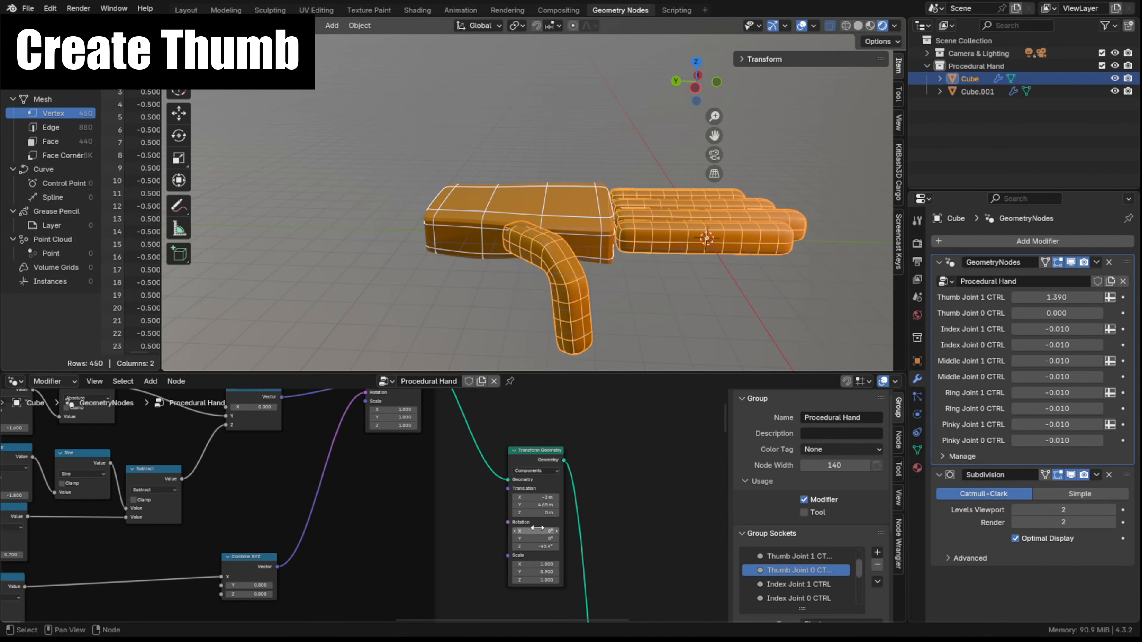
Angle the thumb away from the palm by setting its Transform Geometry rotation to about -52° on Y and -70° on Z
{"action": "left_click_drag", "start_coordinate": [536, 539], "coordinate": [508, 539]}
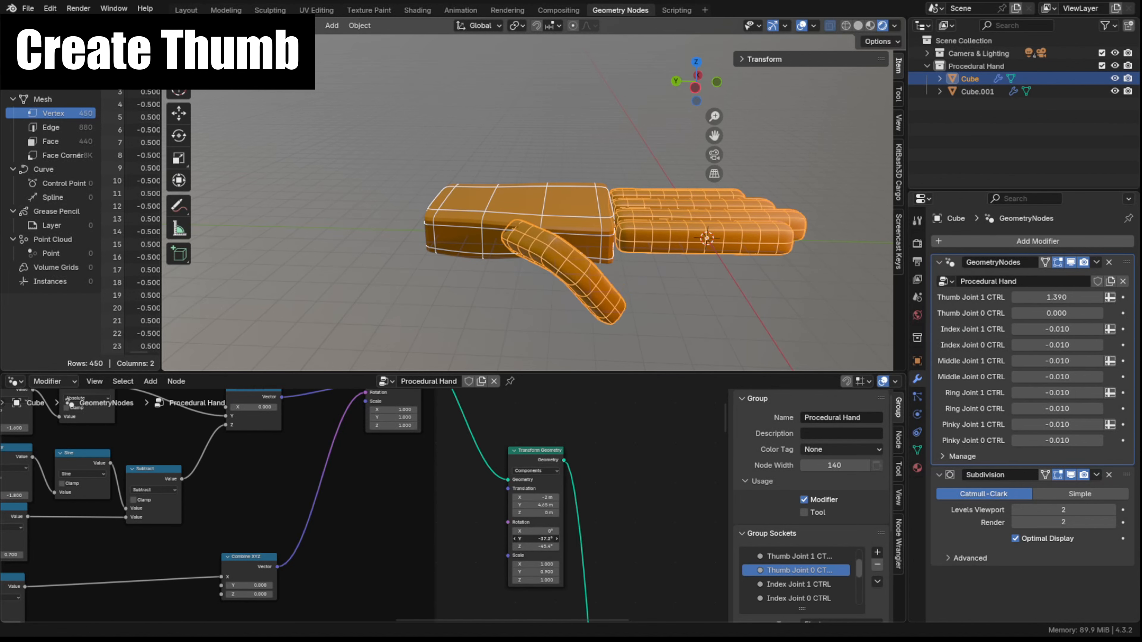
{"action": "middle_click_drag", "start_coordinate": [539, 252], "coordinate": [544, 319]}
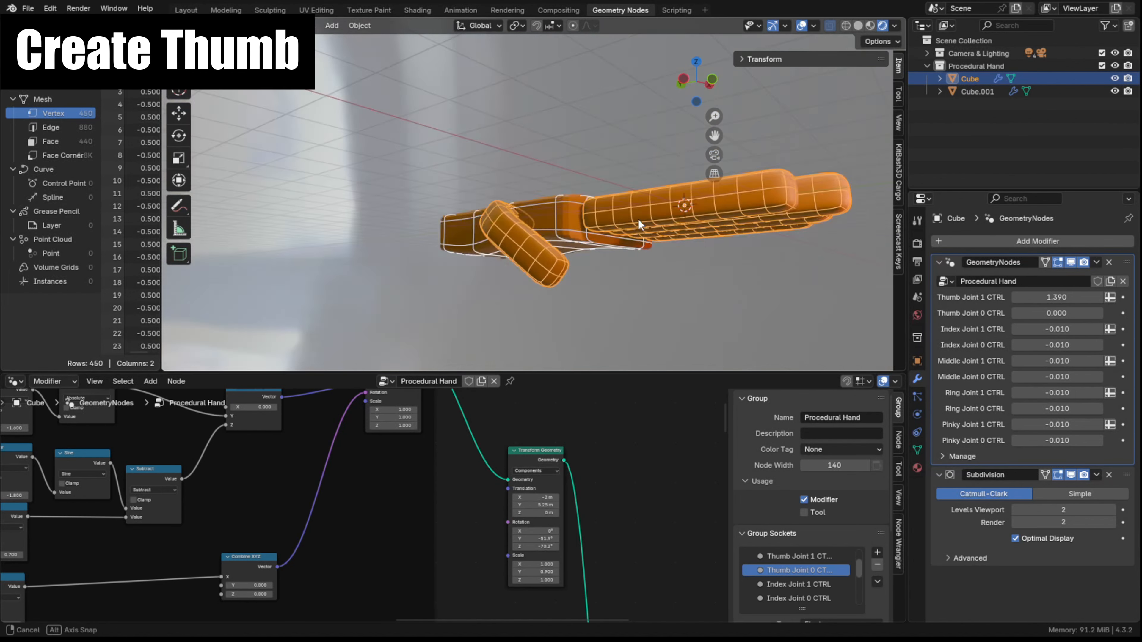
{"action": "middle_click_drag", "start_coordinate": [630, 252], "coordinate": [675, 288]}
Straighten the thumb by setting Thumb Joint 1 CTRL and Thumb Joint 0 CTRL to 0
{"action": "left_click_drag", "start_coordinate": [1034, 313], "coordinate": [998, 297]}
{"action": "middle_click_drag", "start_coordinate": [678, 191], "coordinate": [751, 207]}
{"action": "left_click_drag", "start_coordinate": [1057, 313], "coordinate": [1055, 313]}
{"action": "middle_click_drag", "start_coordinate": [607, 239], "coordinate": [581, 248]}
Adjust the thumb's X, Y and Z scale in its Transform Geometry node to refine its thickness and length
{"action": "left_click_drag", "start_coordinate": [537, 564], "coordinate": [545, 573]}
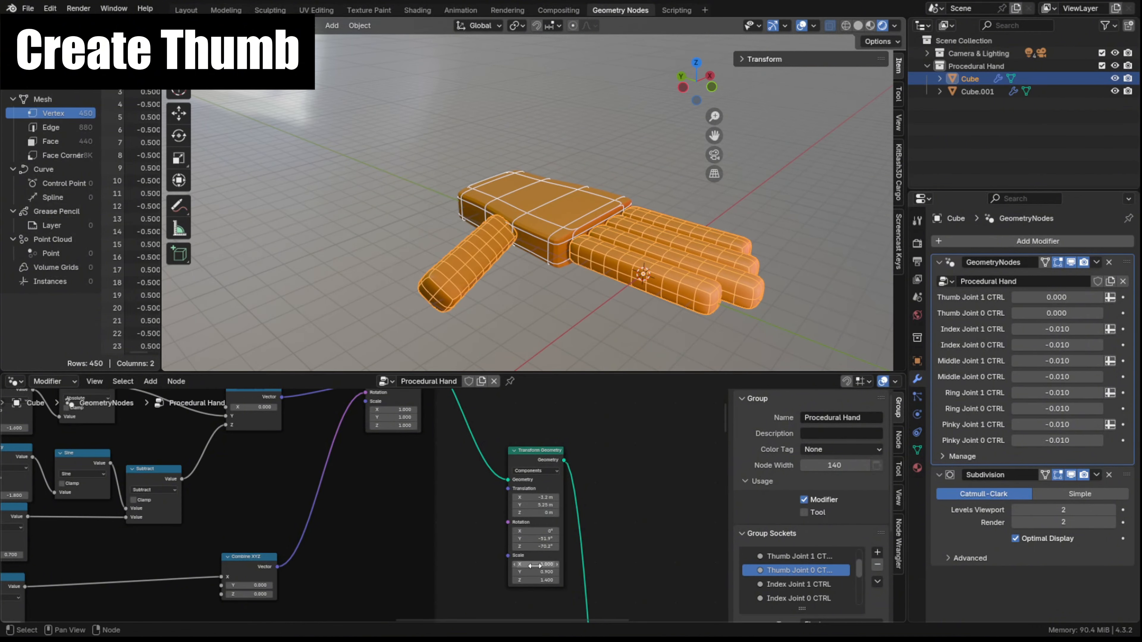
{"action": "middle_click_drag", "start_coordinate": [513, 256], "coordinate": [556, 252]}
{"action": "scroll", "coordinate": [482, 500], "scroll_direction": "down", "scroll_amount": 4}
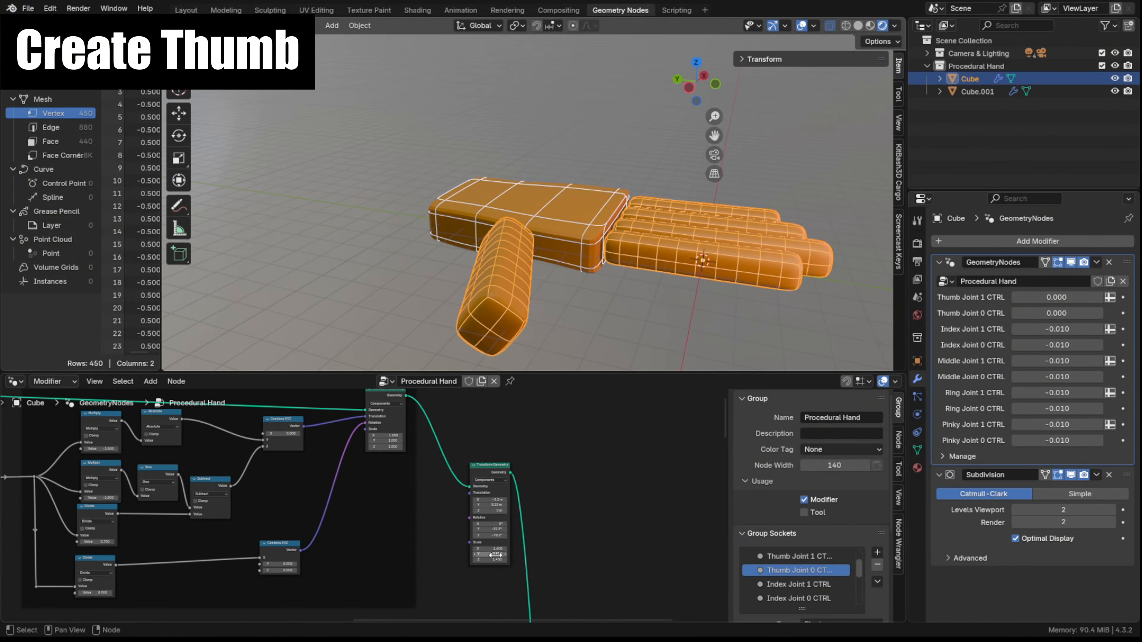
{"action": "left_click", "coordinate": [476, 548]}
{"action": "left_click", "coordinate": [475, 549]}
{"action": "middle_click_drag", "start_coordinate": [577, 306], "coordinate": [567, 266]}
{"action": "scroll", "coordinate": [539, 292], "scroll_direction": "up", "scroll_amount": 2}
{"action": "left_click", "coordinate": [475, 559]}
{"action": "left_click", "coordinate": [475, 554]}
{"action": "scroll", "coordinate": [508, 306], "scroll_direction": "down", "scroll_amount": 3}
Try curling the index, middle, ring and pinky fingers into a fist with their joint controls and undo the last change
{"action": "left_click_drag", "start_coordinate": [1043, 329], "coordinate": [1063, 313]}
{"action": "left_click_drag", "start_coordinate": [1057, 361], "coordinate": [1057, 361]}
{"action": "middle_click_drag", "start_coordinate": [620, 288], "coordinate": [648, 180]}
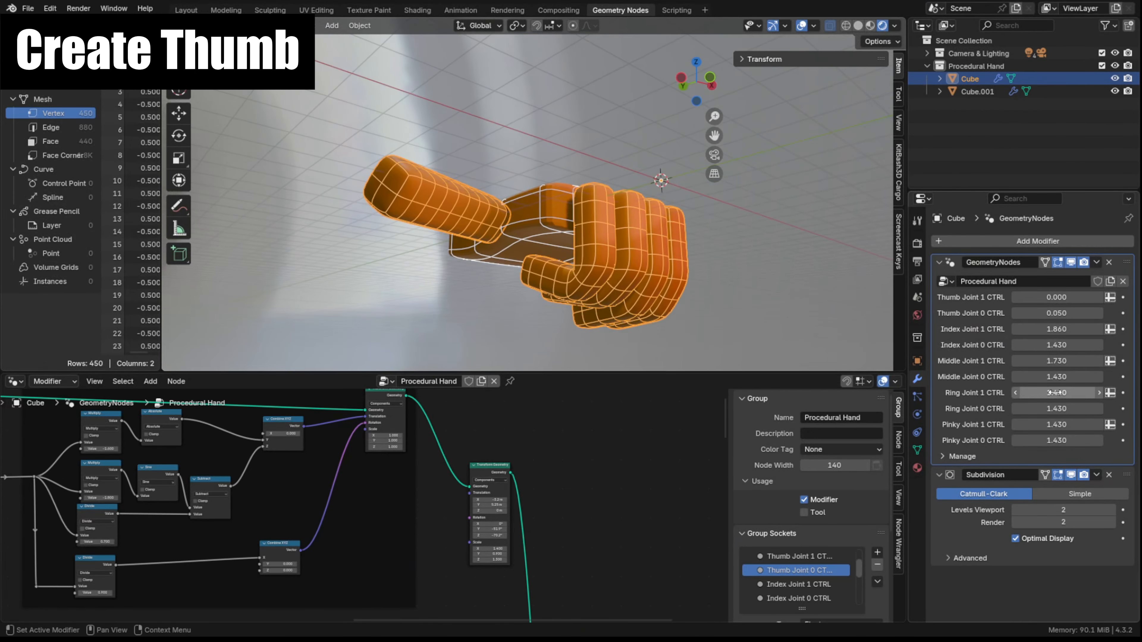
{"action": "left_click_drag", "start_coordinate": [1057, 393], "coordinate": [1072, 393]}
{"action": "mouse_move", "coordinate": [1057, 440]}
{"action": "left_mouse_down"}
{"action": "mouse_move", "coordinate": [1071, 440]}
{"action": "mouse_move", "coordinate": [1068, 424]}
{"action": "left_mouse_up"}
{"action": "key", "text": "ctrl+z"}
Save the file and test the thumb's bend using Thumb Joint 1 CTRL and Thumb Joint 0 CTRL
{"action": "key", "text": "ctrl+s"}
{"action": "middle_click_drag", "start_coordinate": [648, 202], "coordinate": [660, 314]}
{"action": "left_click_drag", "start_coordinate": [1039, 298], "coordinate": [1057, 314]}
{"action": "middle_click_drag", "start_coordinate": [494, 270], "coordinate": [664, 258]}
{"action": "left_click_drag", "start_coordinate": [1056, 297], "coordinate": [1067, 298]}
{"action": "left_click_drag", "start_coordinate": [1056, 314], "coordinate": [1062, 313]}
Fine-tune the thumb's placement in its Transform Geometry node and set Thumb Joint 1 CTRL to 0.080
{"action": "scroll", "coordinate": [481, 522], "scroll_direction": "up", "scroll_amount": 2}
{"action": "left_click_drag", "start_coordinate": [506, 526], "coordinate": [506, 525]}
{"action": "middle_click_drag", "start_coordinate": [675, 180], "coordinate": [588, 257]}
{"action": "left_click_drag", "start_coordinate": [497, 534], "coordinate": [510, 534]}
{"action": "middle_click_drag", "start_coordinate": [544, 288], "coordinate": [675, 271]}
{"action": "left_click_drag", "start_coordinate": [1057, 297], "coordinate": [1058, 297]}
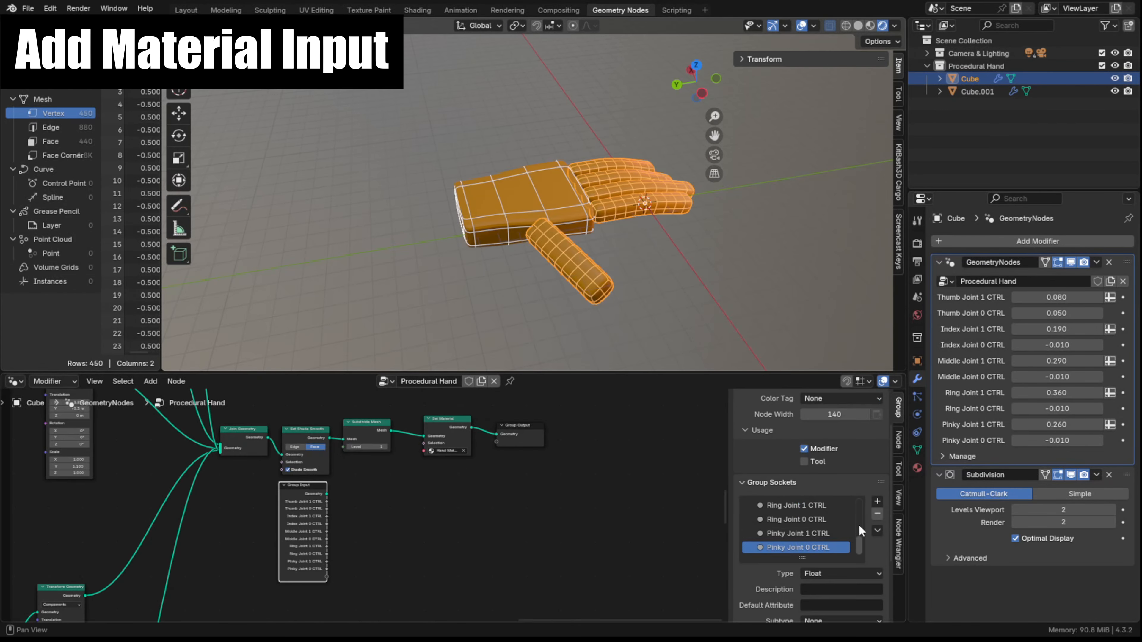
Add a group input socket named Material and set its type to Material
{"action": "left_click", "coordinate": [879, 516]}
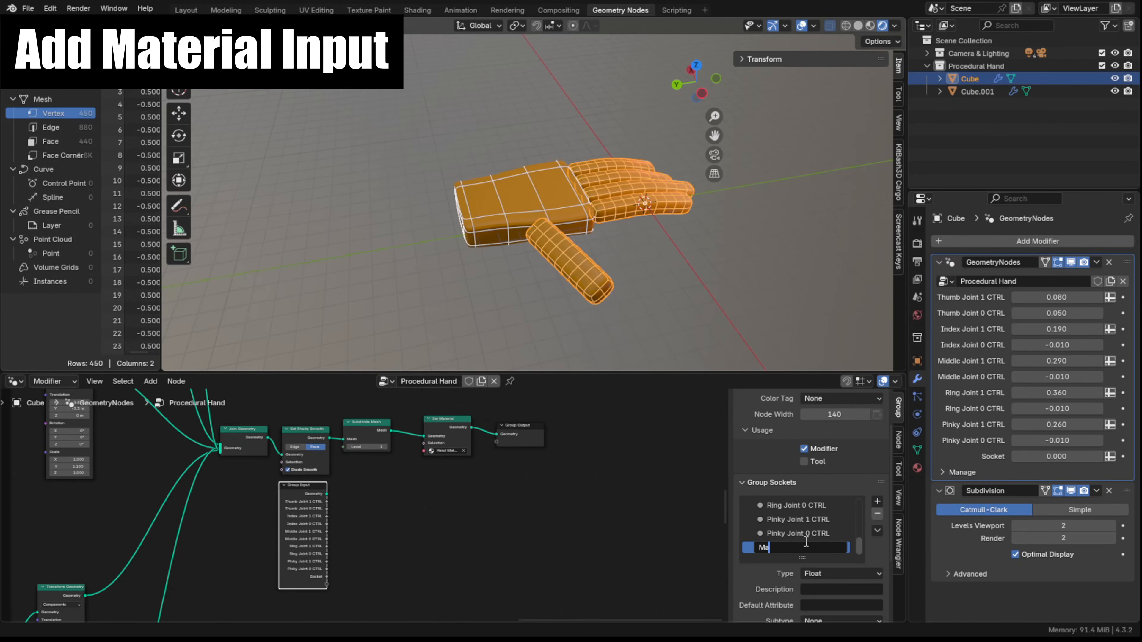
{"action": "left_click", "coordinate": [854, 574]}
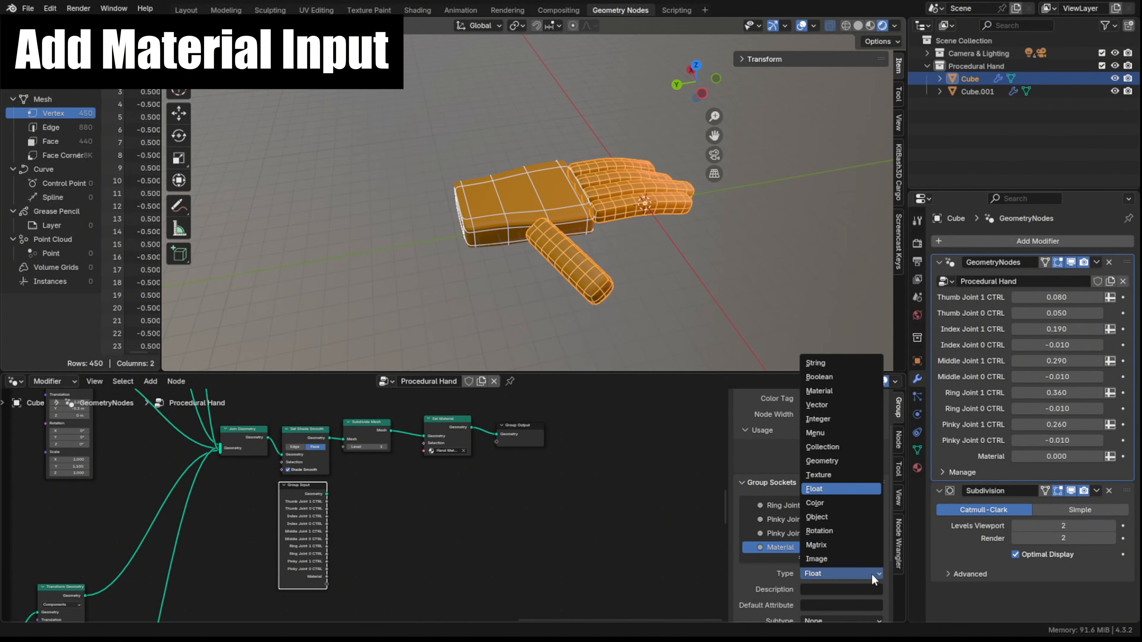
{"action": "left_click", "coordinate": [847, 391]}
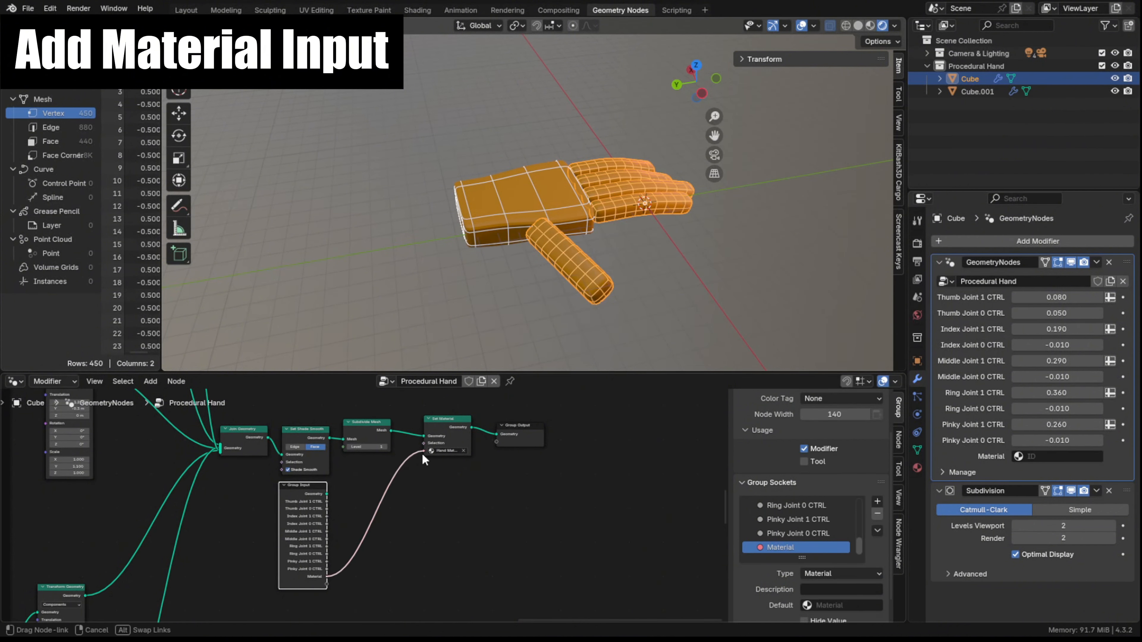
Link the Material input to the Set Material node and assign Hand Material to it in the modifier
{"action": "left_click_drag", "start_coordinate": [424, 456], "coordinate": [423, 456]}
{"action": "left_click", "coordinate": [1030, 456]}
{"action": "left_click", "coordinate": [983, 486]}
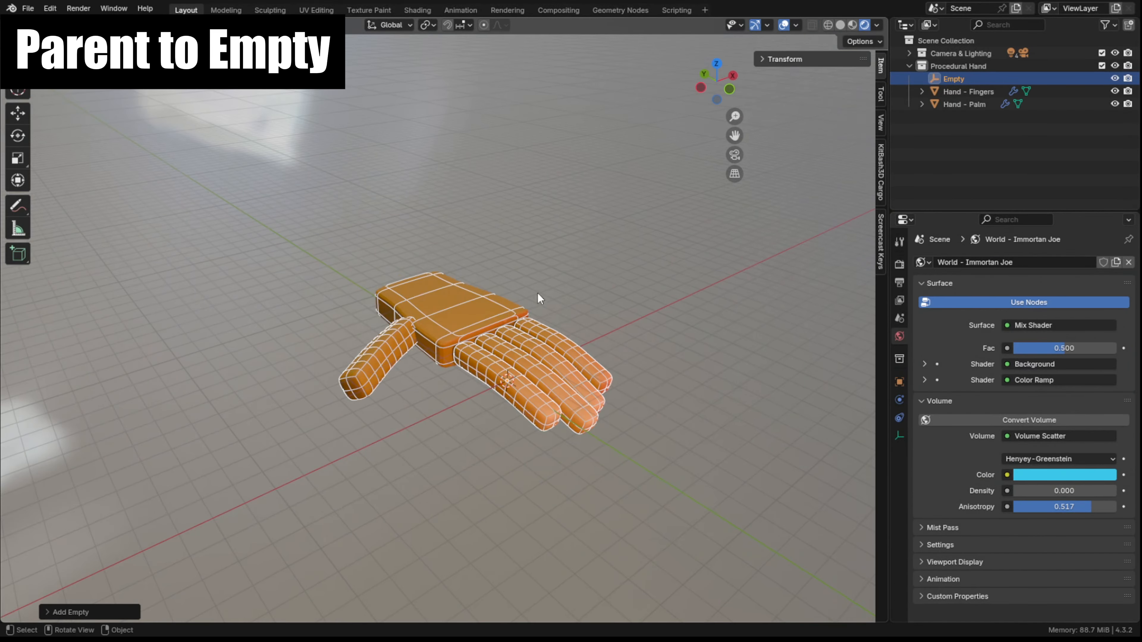
Replace the empty with a new plain axes empty and scale it up to about 11.57
{"action": "key", "text": "Delete"}
{"action": "key", "text": "shift+a"}
{"action": "mouse_move", "coordinate": [557, 415]}
{"action": "left_click", "coordinate": [625, 415]}
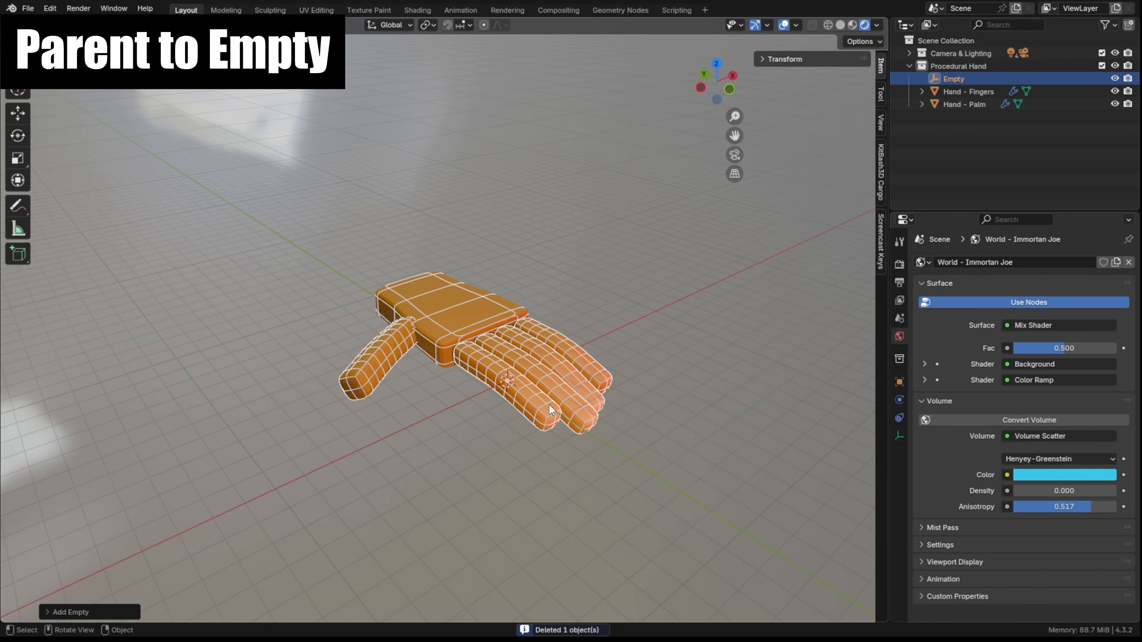
{"action": "key", "text": "s"}
{"action": "left_click", "coordinate": [635, 423]}
Show the scene's extras in the viewport overlays and move the empty onto the palm at about X 1.78 m, Y 4.84 m
{"action": "left_click", "coordinate": [796, 25]}
{"action": "left_click", "coordinate": [718, 166]}
{"action": "middle_click_drag", "start_coordinate": [499, 405], "coordinate": [576, 408]}
{"action": "key", "text": "KP_7"}
{"action": "key", "text": "g"}
{"action": "key", "text": "x"}
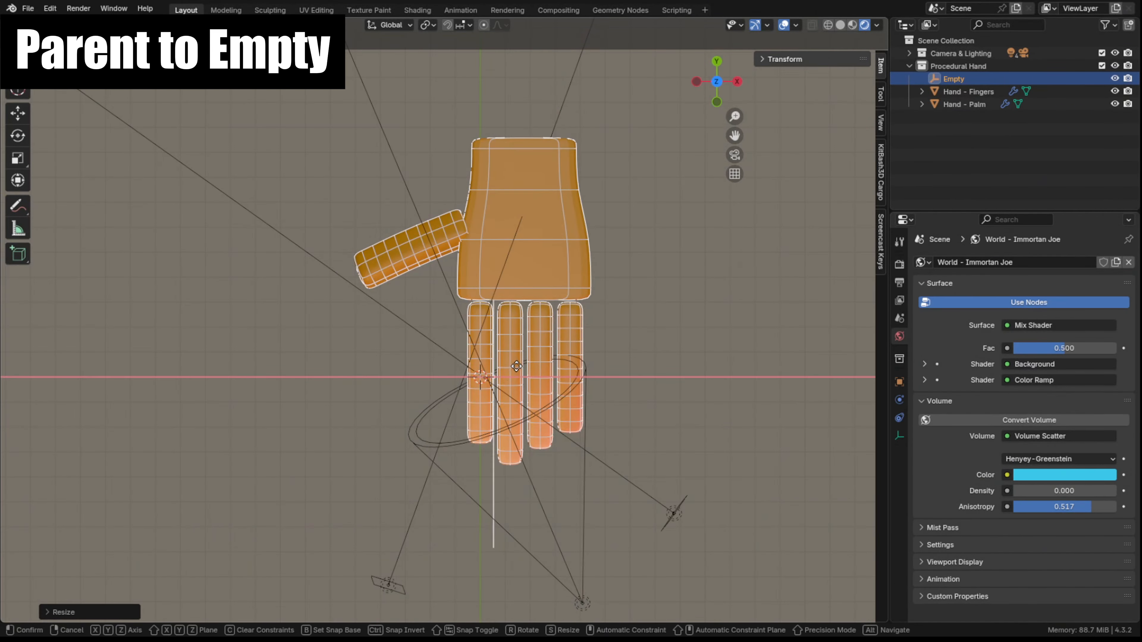
{"action": "left_click", "coordinate": [549, 268]}
{"action": "middle_click_drag", "start_coordinate": [467, 306], "coordinate": [630, 171]}
Rename the empty as Hand - Empty
{"action": "double_click", "coordinate": [955, 79]}
{"action": "type", "text": "Hand - Empty"}
{"action": "key", "text": "Return"}
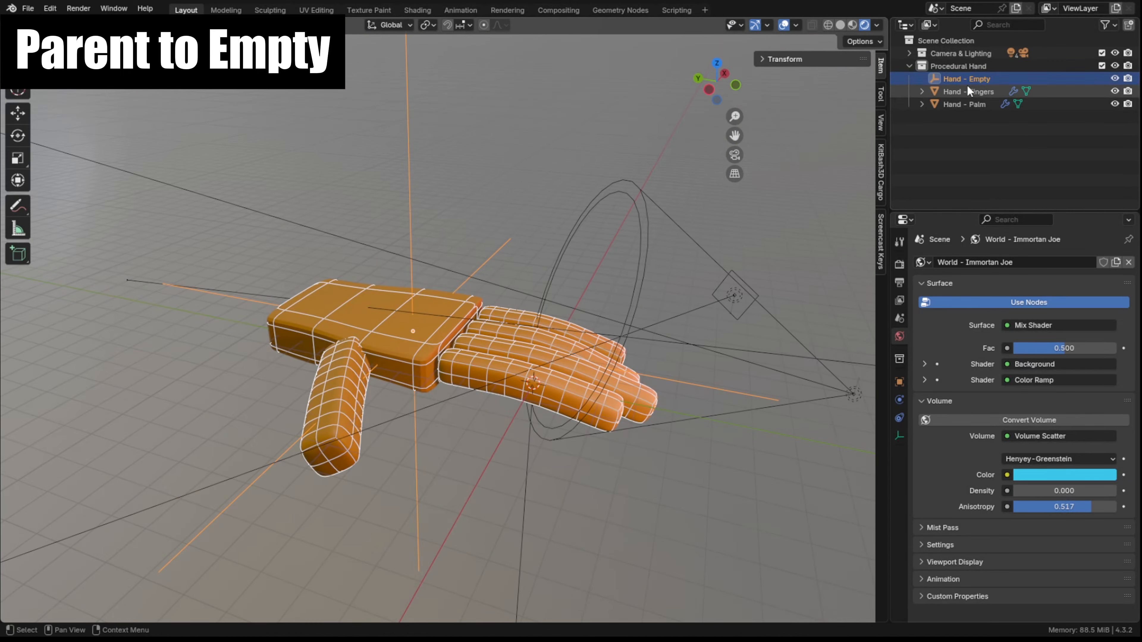
Parent Hand - Fingers and Hand - Palm to Hand - Empty
{"action": "left_click", "coordinate": [962, 105], "text": "shift"}
{"action": "key", "text": "ctrl+p"}
{"action": "left_click", "coordinate": [493, 239]}
Rotate Hand - Empty about 71° around Y to turn the whole hand on its side
{"action": "middle_click_drag", "start_coordinate": [639, 238], "coordinate": [499, 211]}
{"action": "key", "text": "r"}
{"action": "key", "text": "y"}
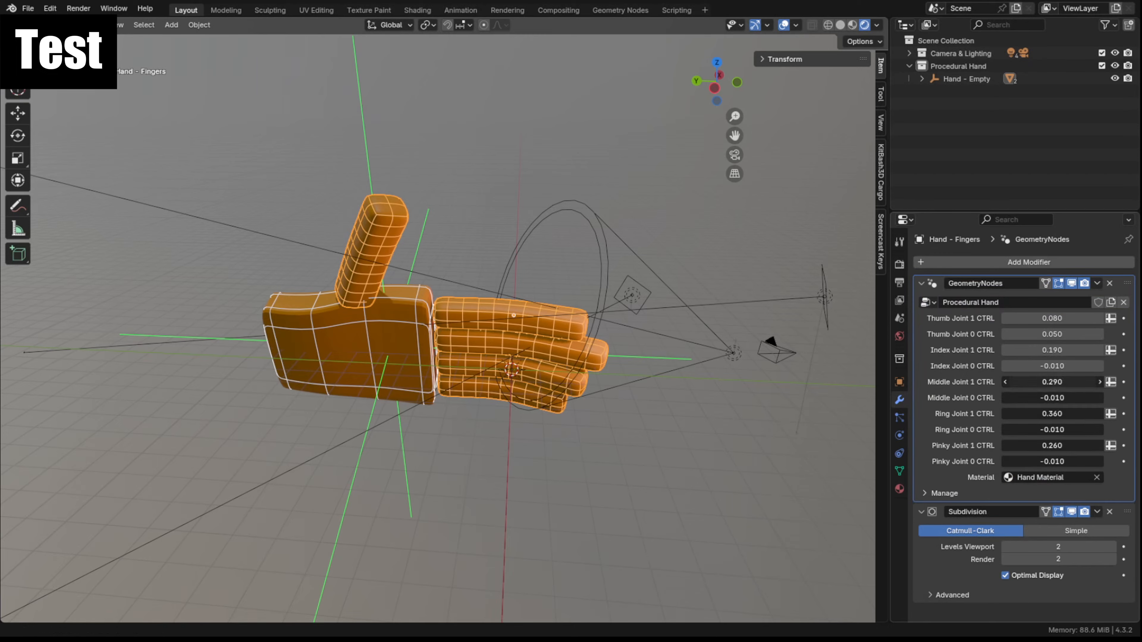
Pose a two-finger gesture by curling the ring and pinky with Joint 0 CTRL at 1.490 and setting Thumb Joints 1 and 0 to 1.420 and 1.390
{"action": "left_click_drag", "start_coordinate": [1052, 382], "coordinate": [1070, 382]}
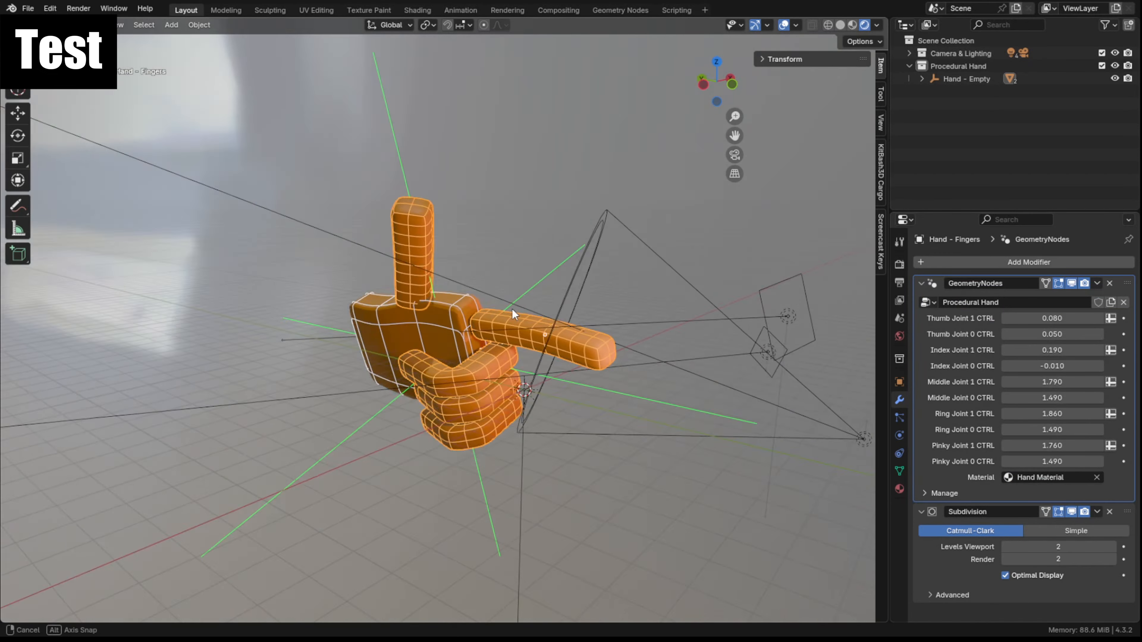
{"action": "left_click_drag", "start_coordinate": [1052, 382], "coordinate": [598, 382]}
{"action": "left_click_drag", "start_coordinate": [1052, 318], "coordinate": [1079, 334]}
Stand the hand upright by rotating Hand - Empty to about -82° on X, -6° on Y and -17° on Z
{"action": "left_click", "coordinate": [503, 269]}
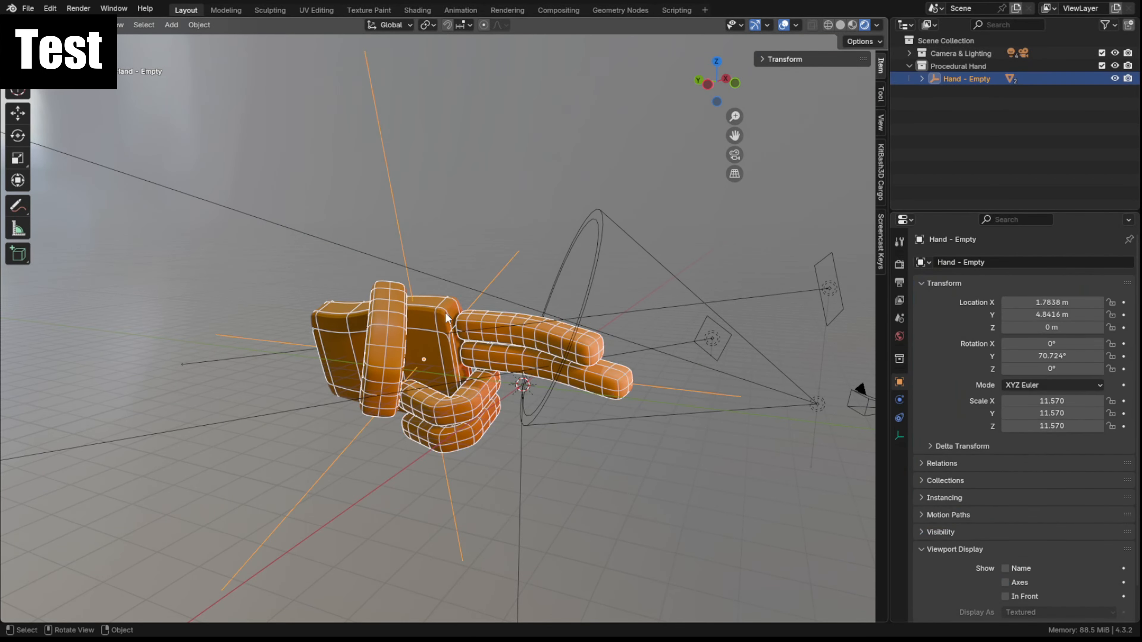
{"action": "key", "text": "r"}
{"action": "key", "text": "x"}
{"action": "left_click", "coordinate": [588, 246]}
{"action": "key", "text": "r"}
{"action": "key", "text": "z"}
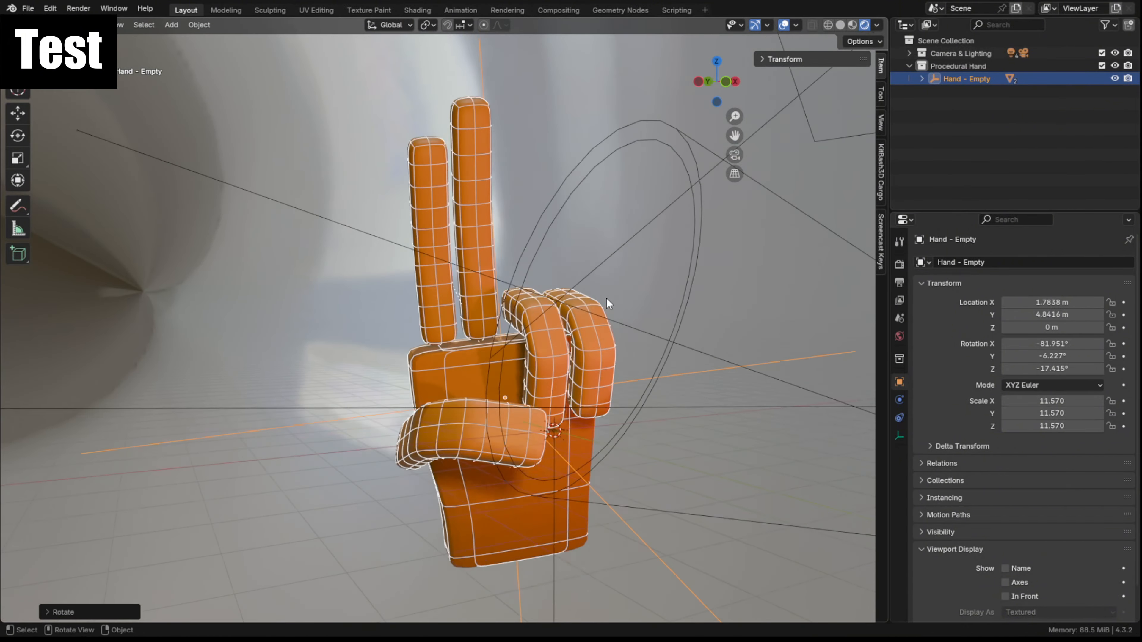
Adjust the middle finger's bend on the Hand - Fingers object with its Middle Joint 0 and Joint 1 controls
{"action": "left_click", "coordinate": [463, 242]}
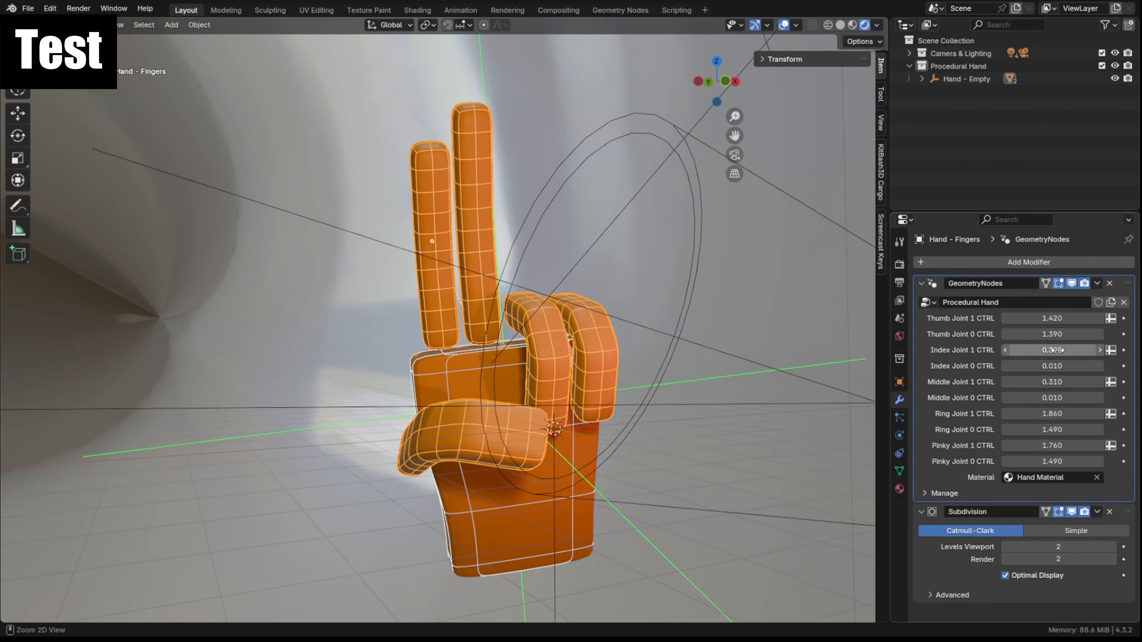
{"action": "left_click_drag", "start_coordinate": [1052, 398], "coordinate": [1020, 382]}
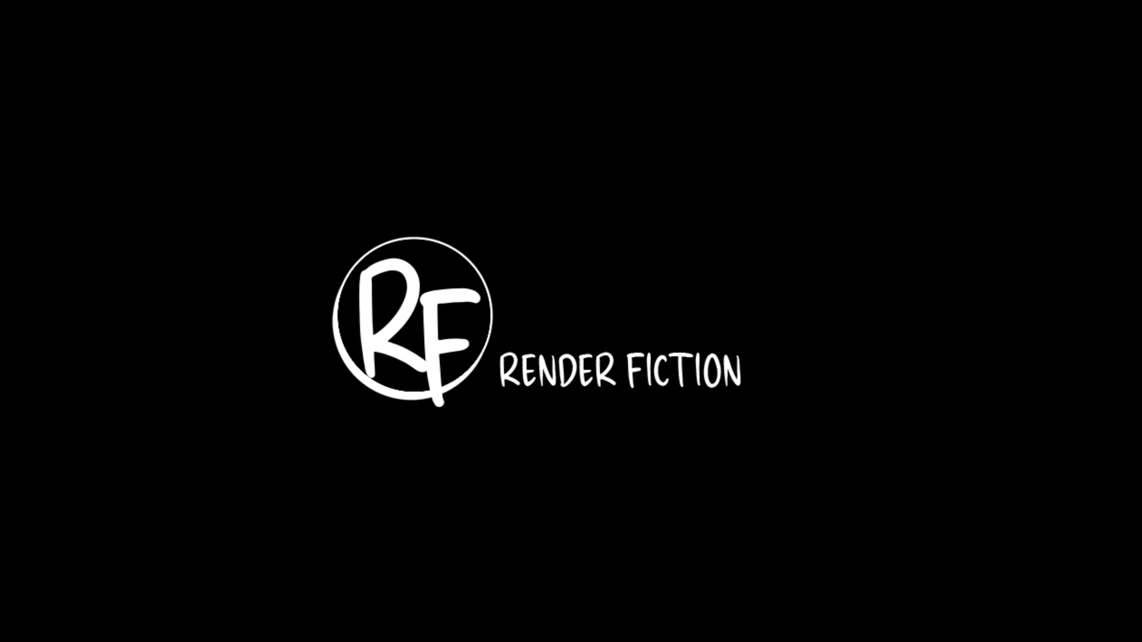